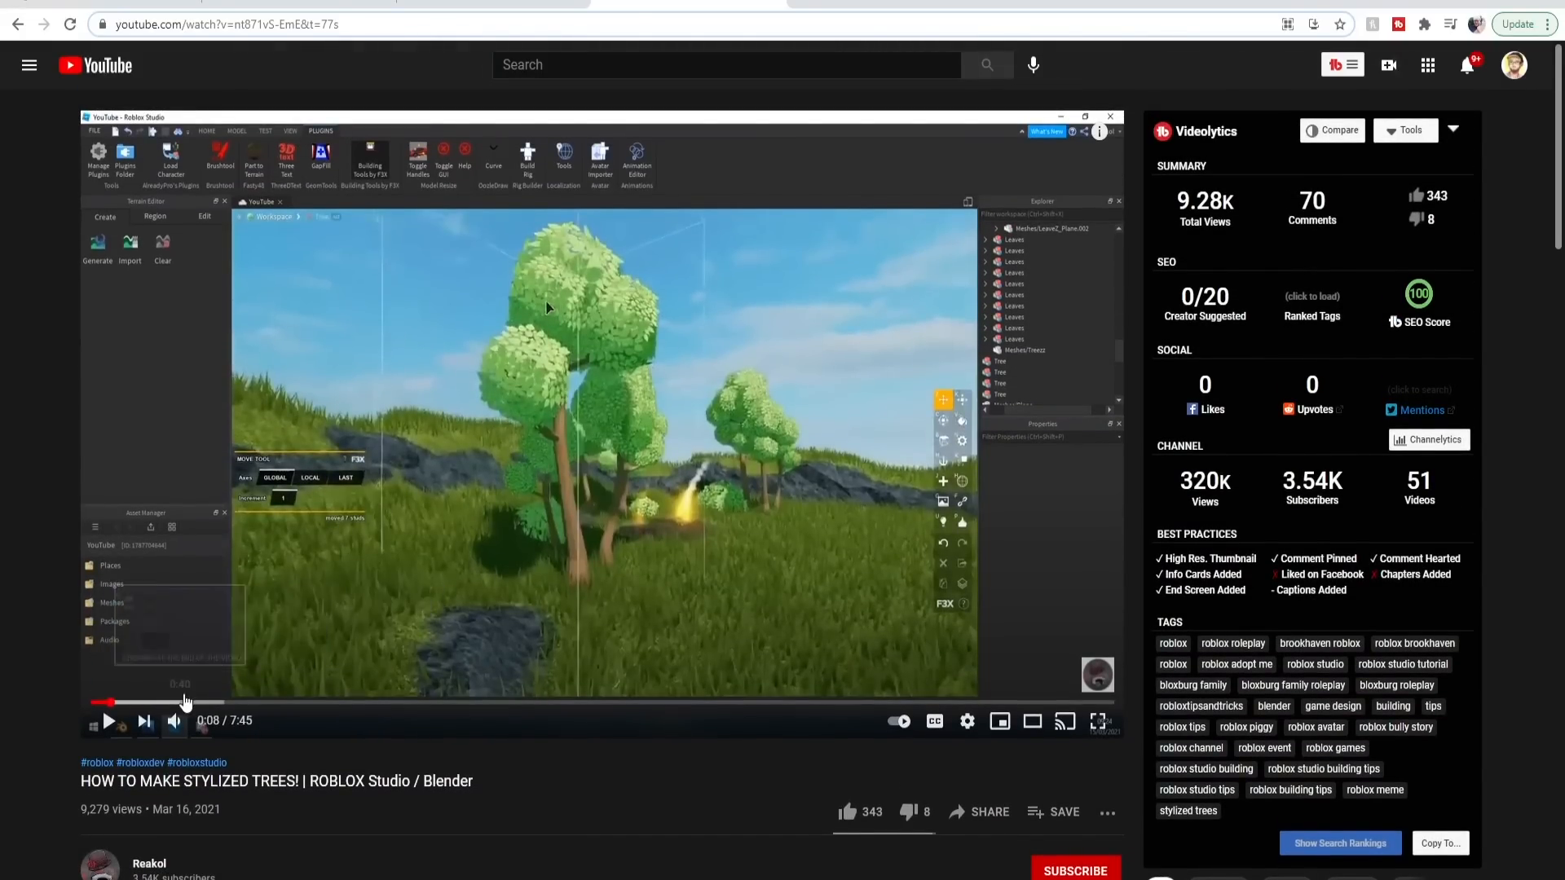
Skip through the stylized trees tutorial to its leaf texture image, then view the single green leaf picture.
{"action": "left_click", "coordinate": [279, 703]}
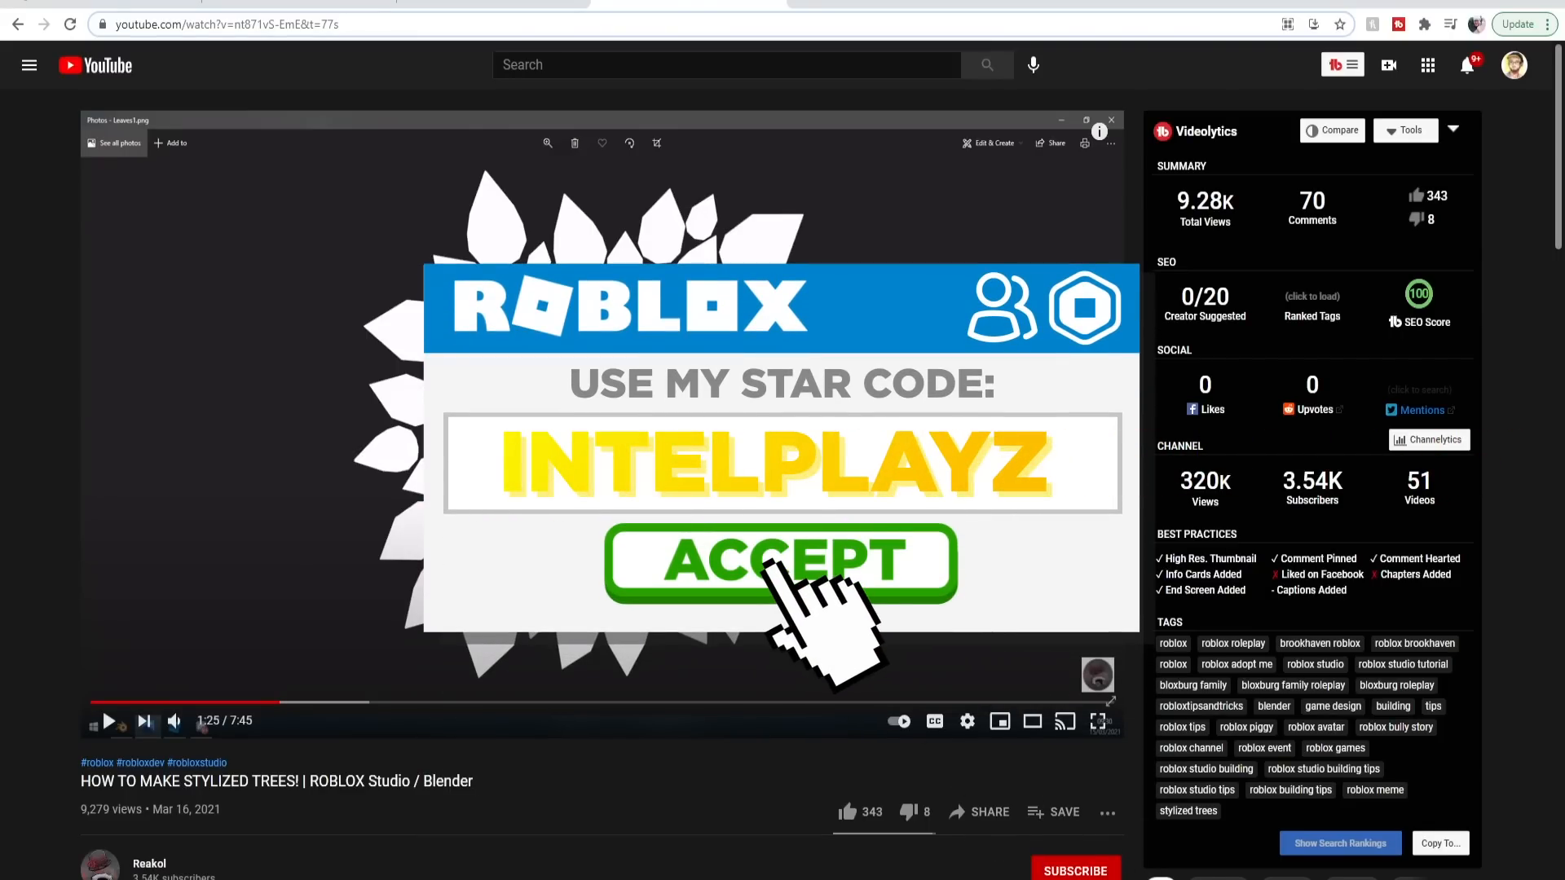
{"action": "left_click", "coordinate": [875, 703]}
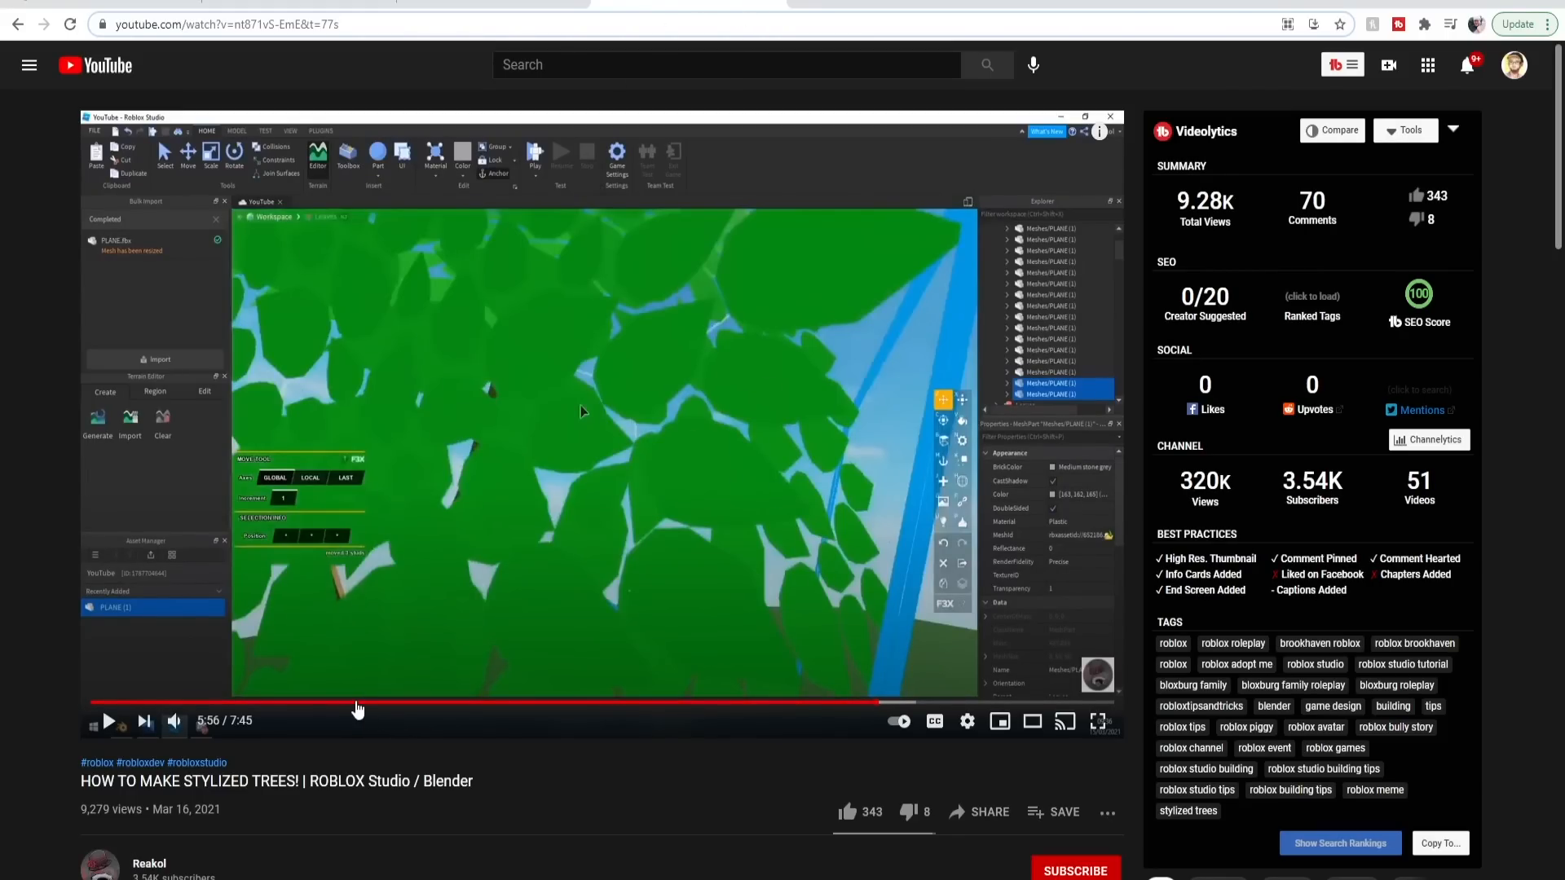
{"action": "left_click", "coordinate": [356, 703]}
{"action": "left_click", "coordinate": [304, 702]}
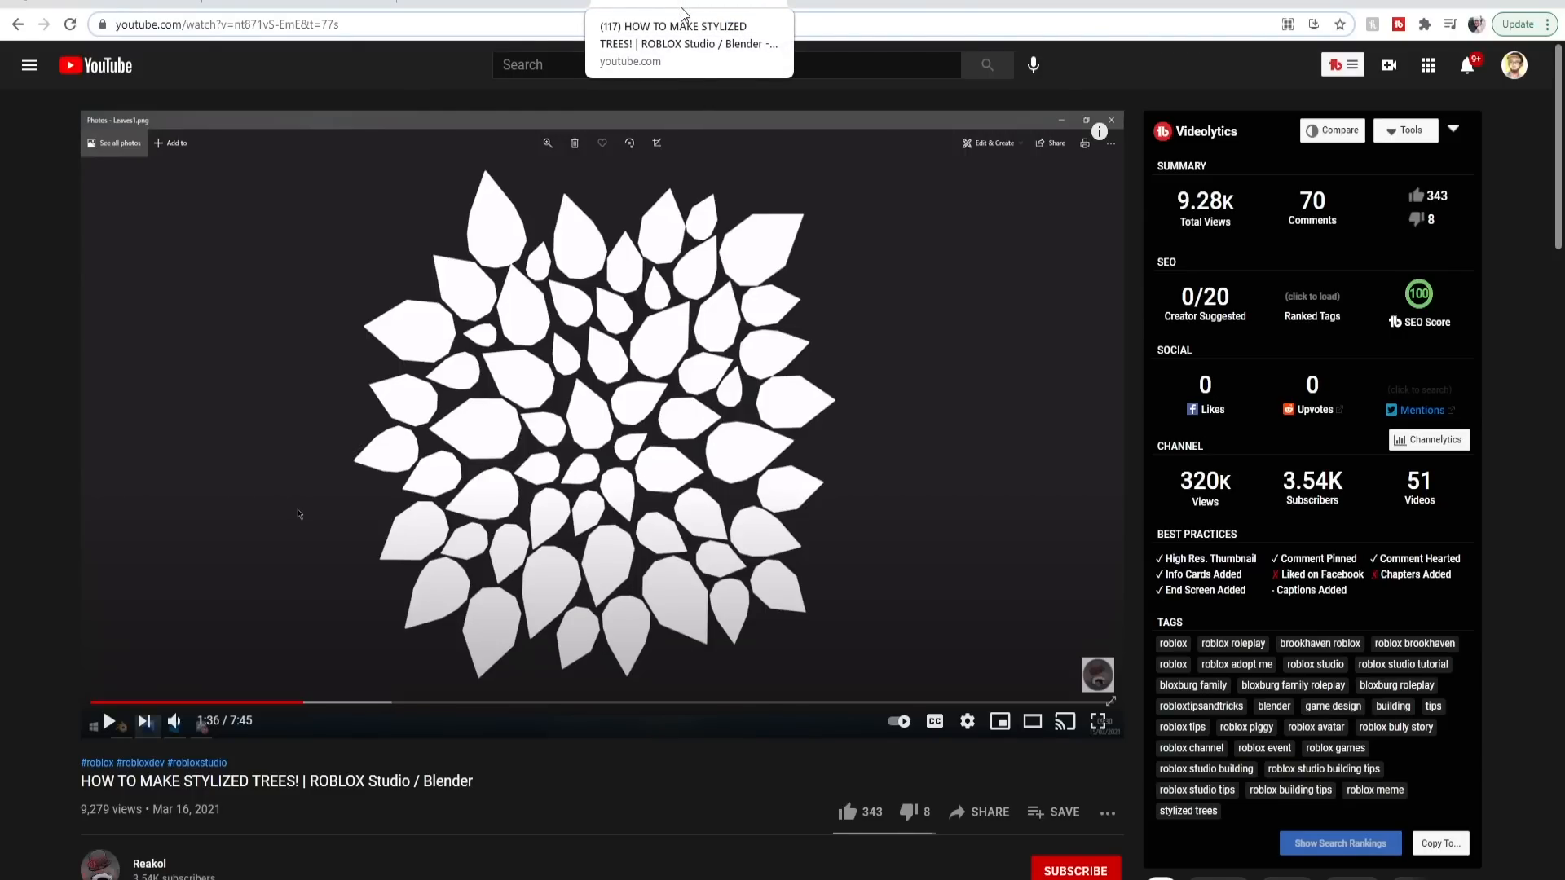
{"action": "left_click", "coordinate": [1471, 5]}
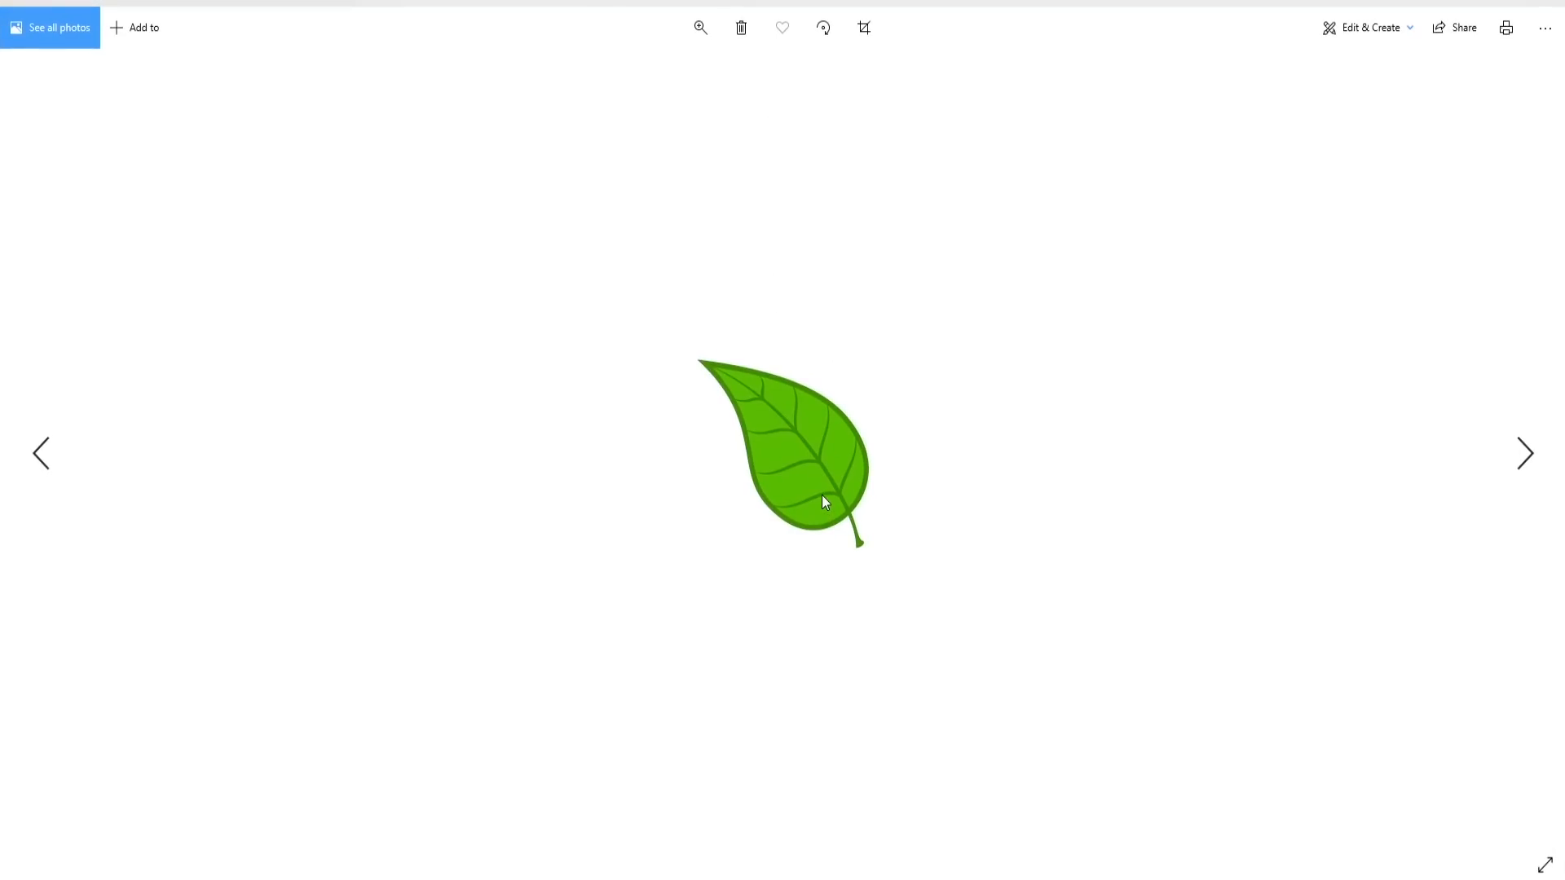
{"action": "left_click", "coordinate": [1546, 2]}
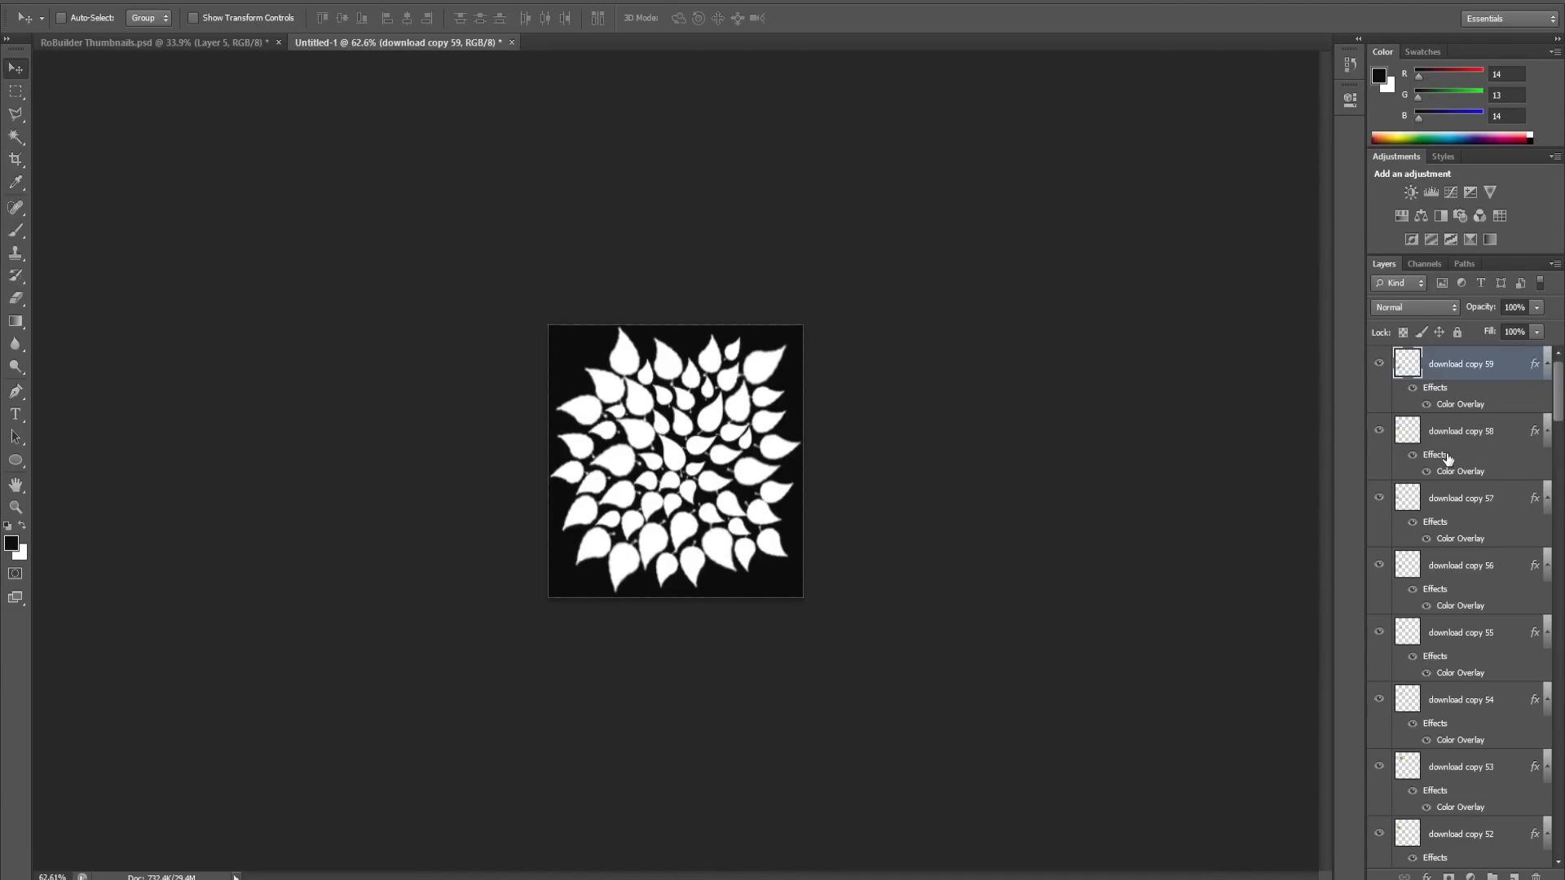
Switch to Photoshop and hide the BG layer beneath the white leaf copies in the Untitled-1 document.
{"action": "left_click", "coordinate": [1413, 457]}
{"action": "left_click", "coordinate": [1413, 455]}
{"action": "scroll", "coordinate": [681, 489], "scroll_direction": "up", "scroll_amount": 3, "text": "alt"}
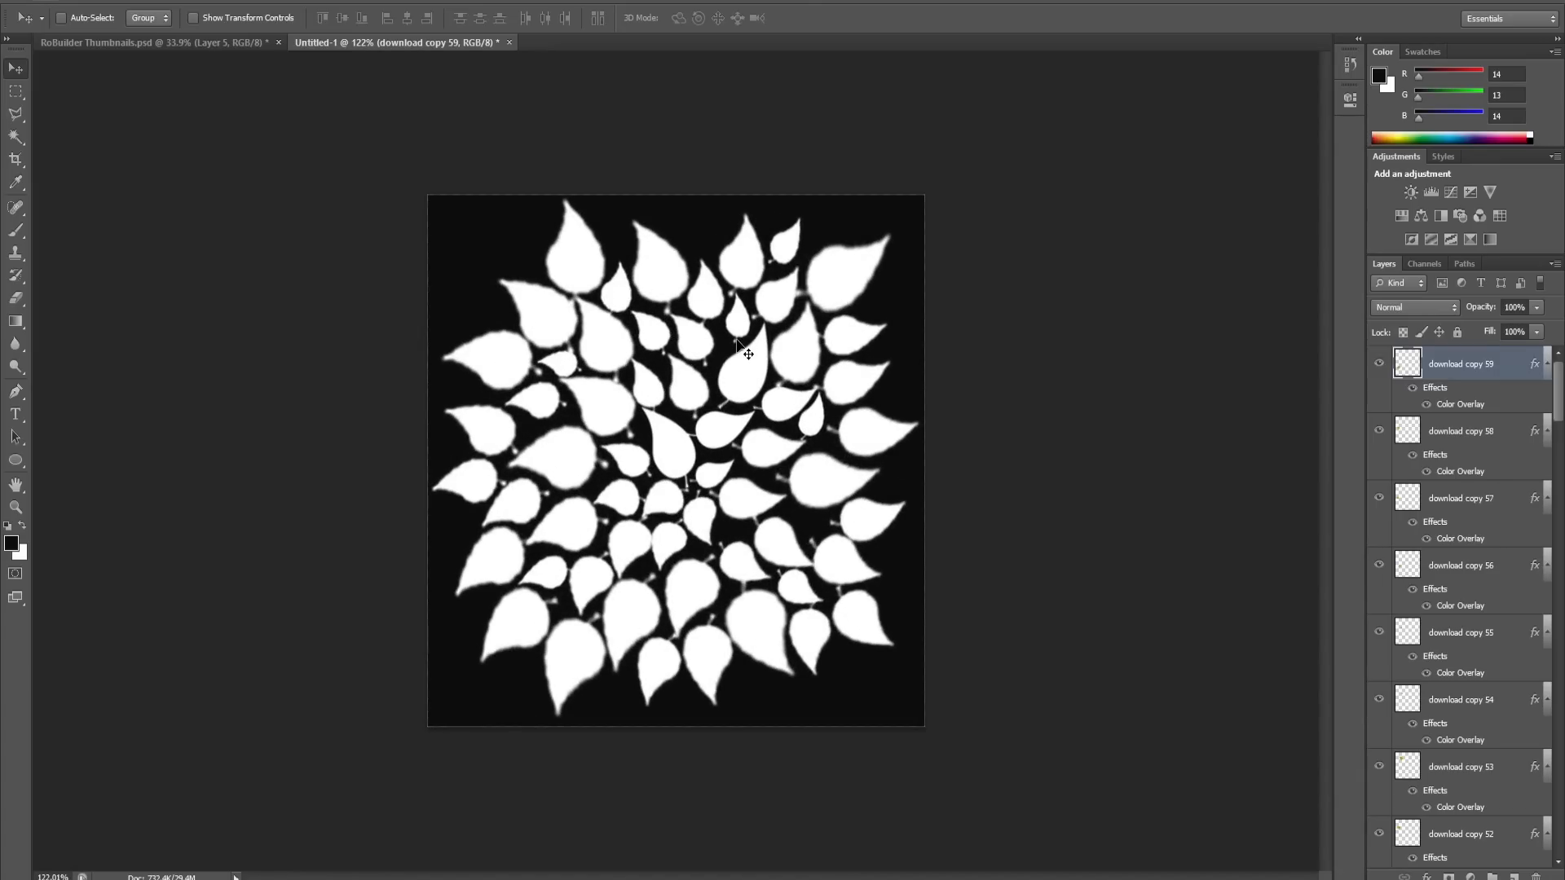
{"action": "scroll", "coordinate": [754, 436], "scroll_direction": "up", "scroll_amount": 1, "text": "alt"}
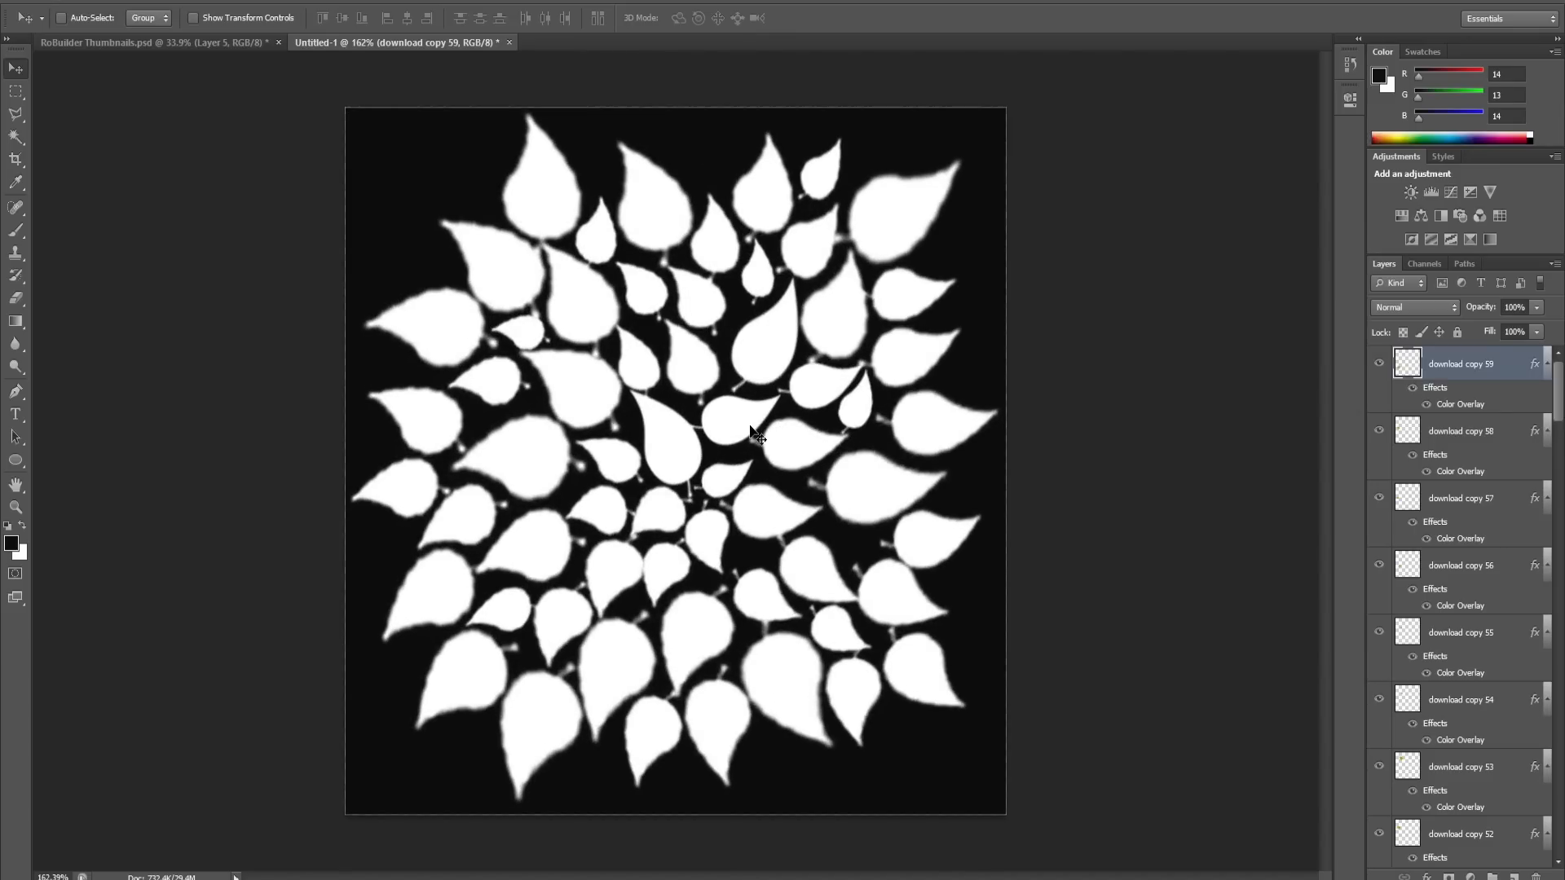
{"action": "scroll", "coordinate": [1434, 644], "scroll_direction": "down", "scroll_amount": 5}
{"action": "scroll", "coordinate": [1434, 649], "scroll_direction": "down", "scroll_amount": 15}
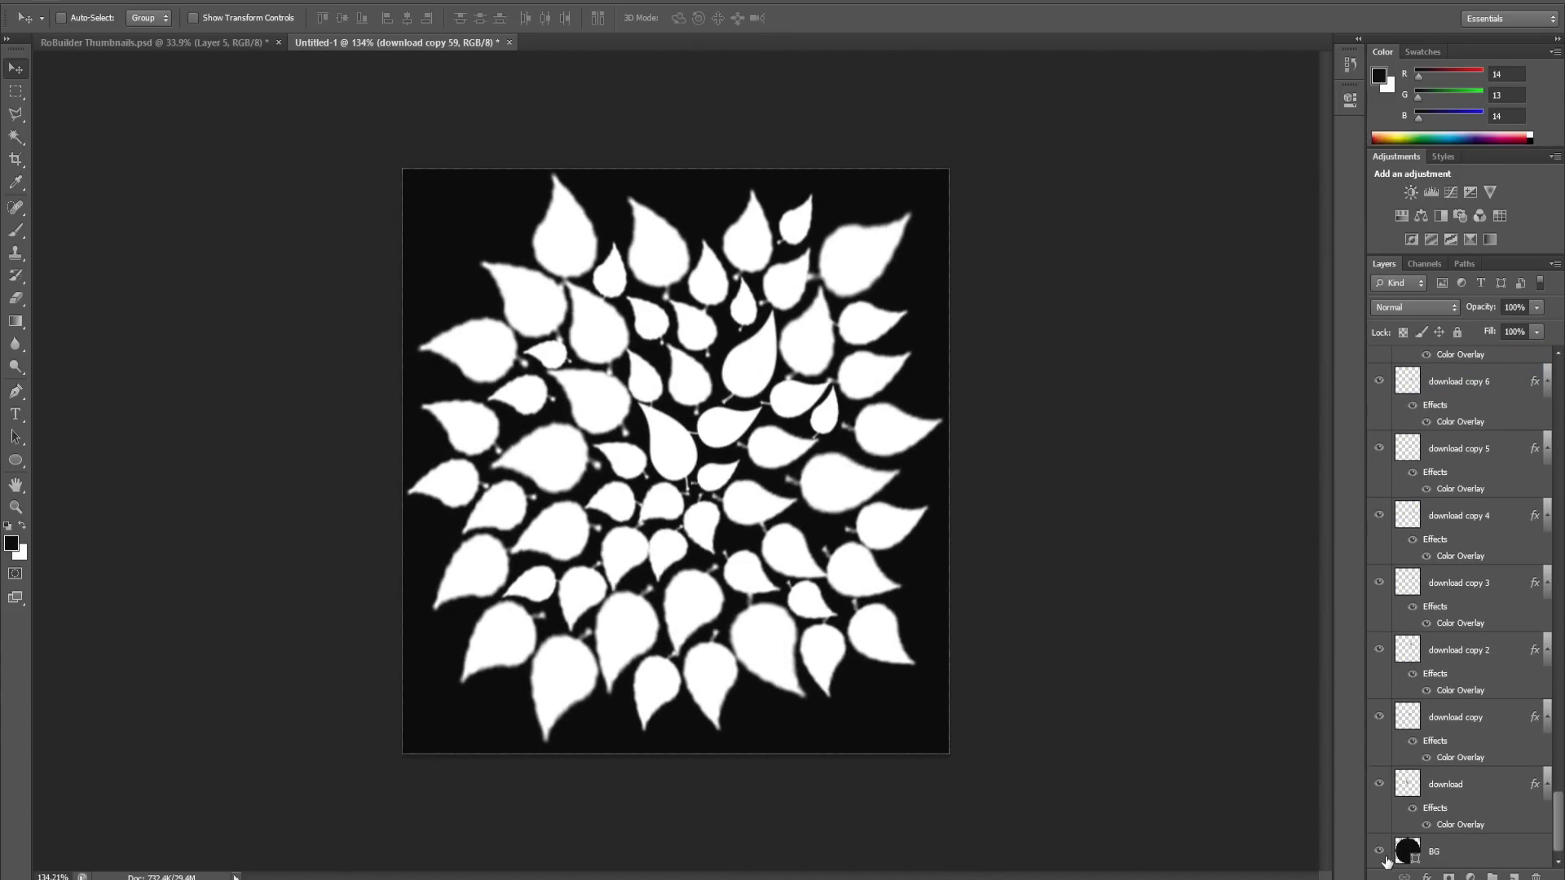
{"action": "left_click", "coordinate": [1376, 851]}
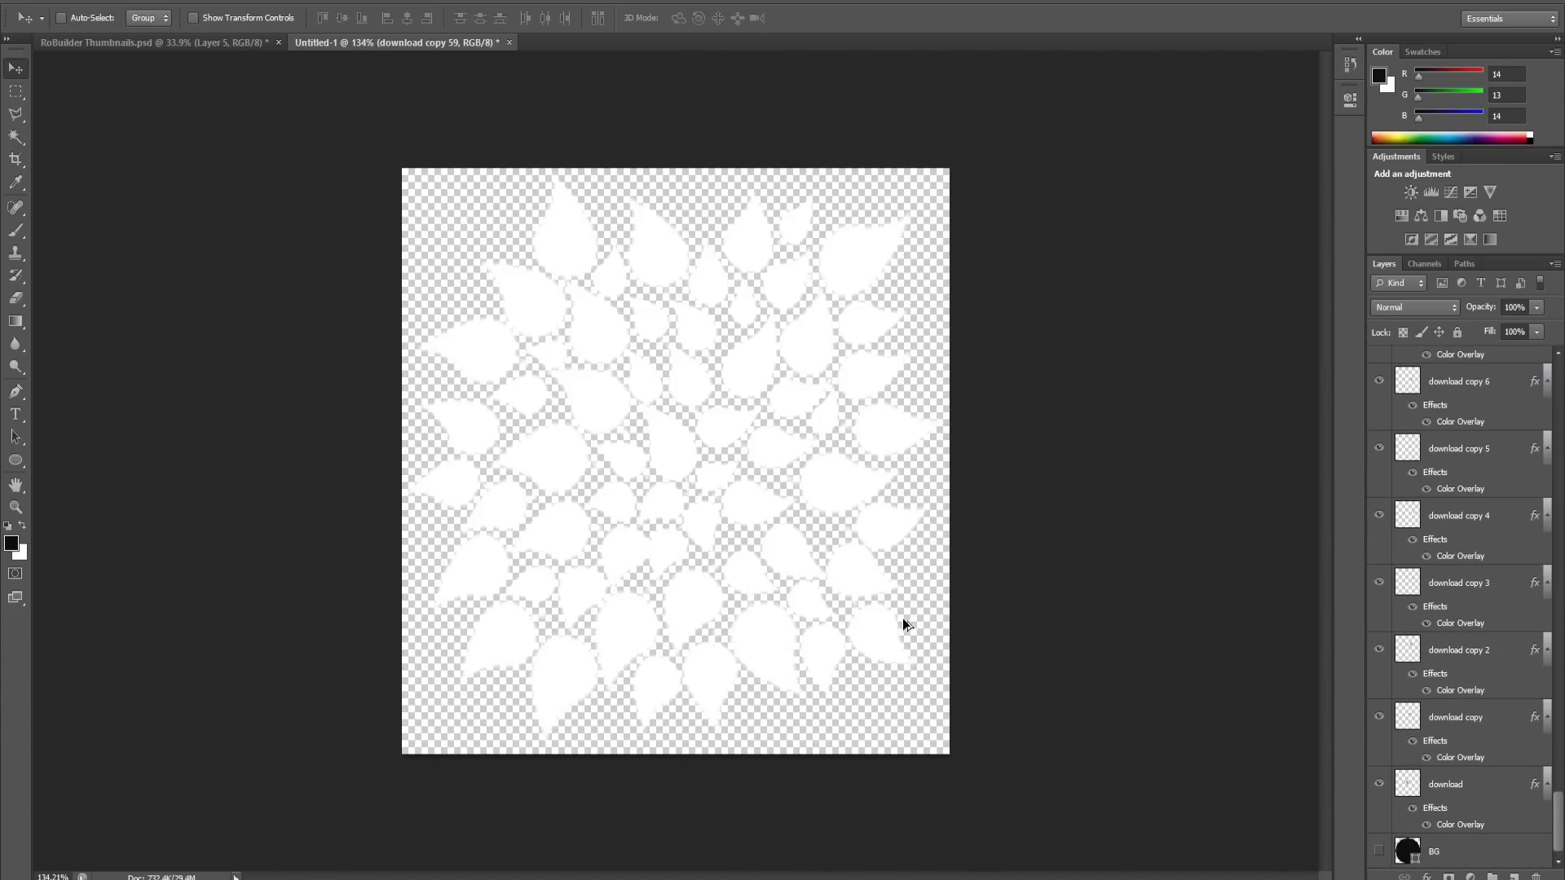
{"action": "scroll", "coordinate": [904, 625], "scroll_direction": "down", "scroll_amount": 3, "text": "alt"}
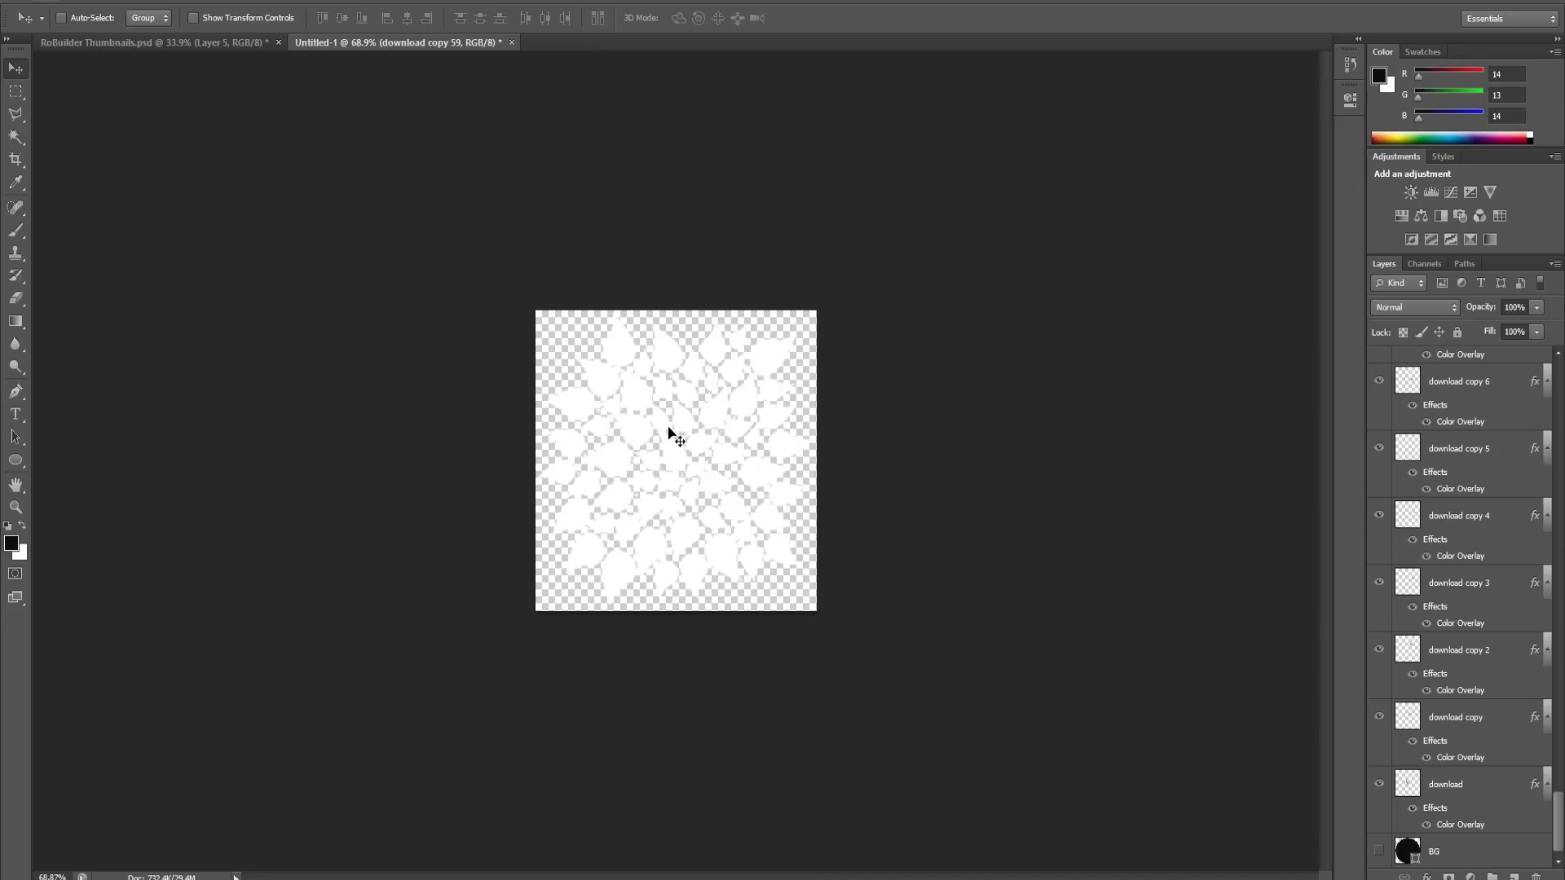
{"action": "scroll", "coordinate": [668, 432], "scroll_direction": "up", "scroll_amount": 2, "text": "alt"}
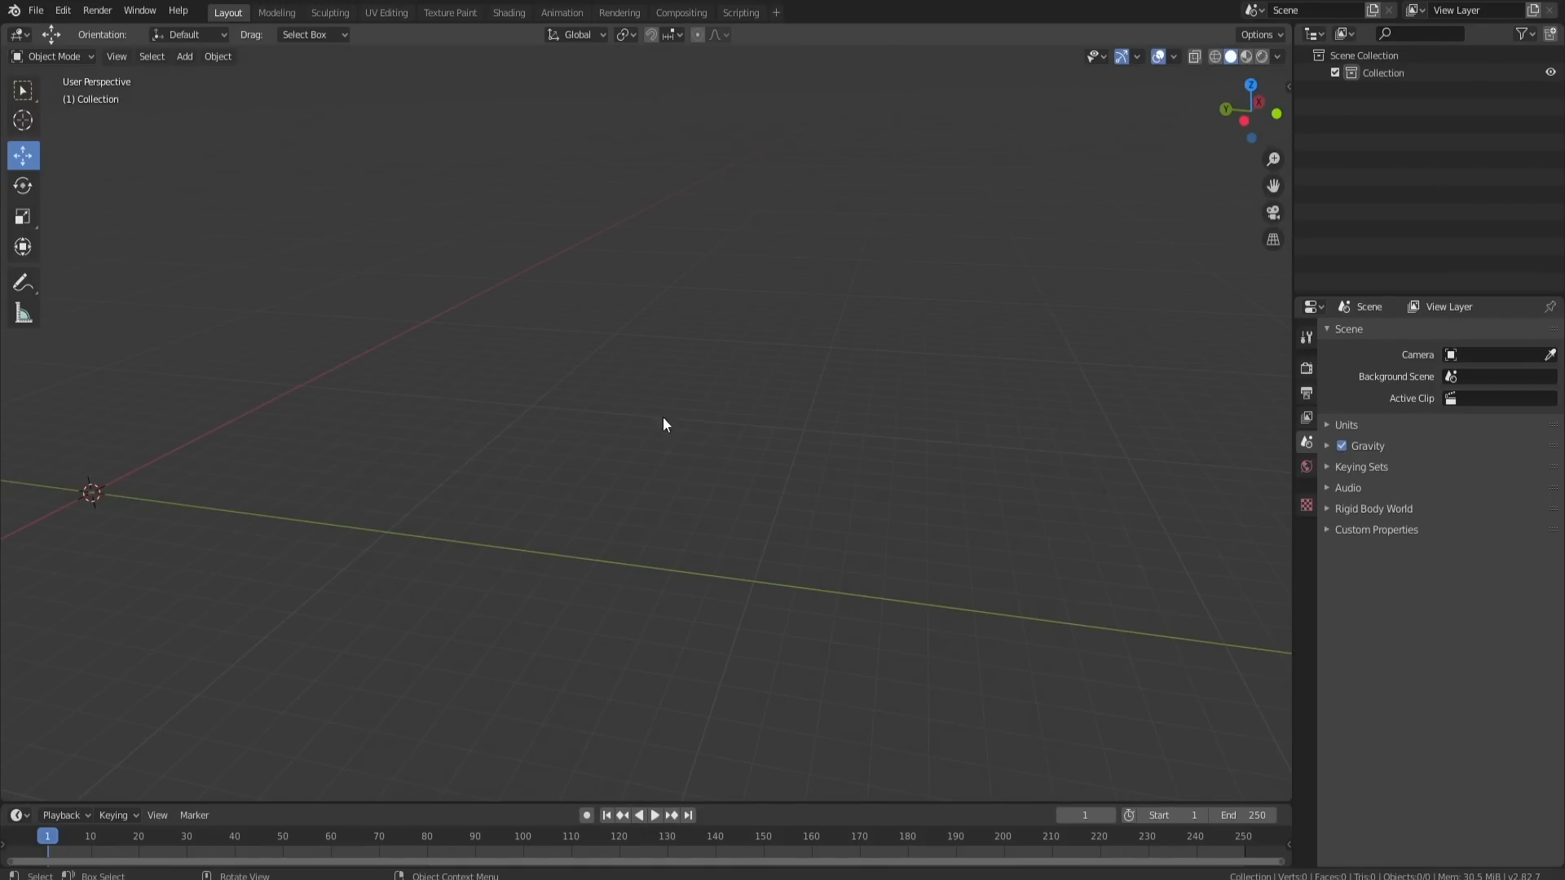
Switch to Blender and add a 2 m plane mesh at the world origin.
{"action": "middle_click_drag", "start_coordinate": [662, 423], "coordinate": [684, 502]}
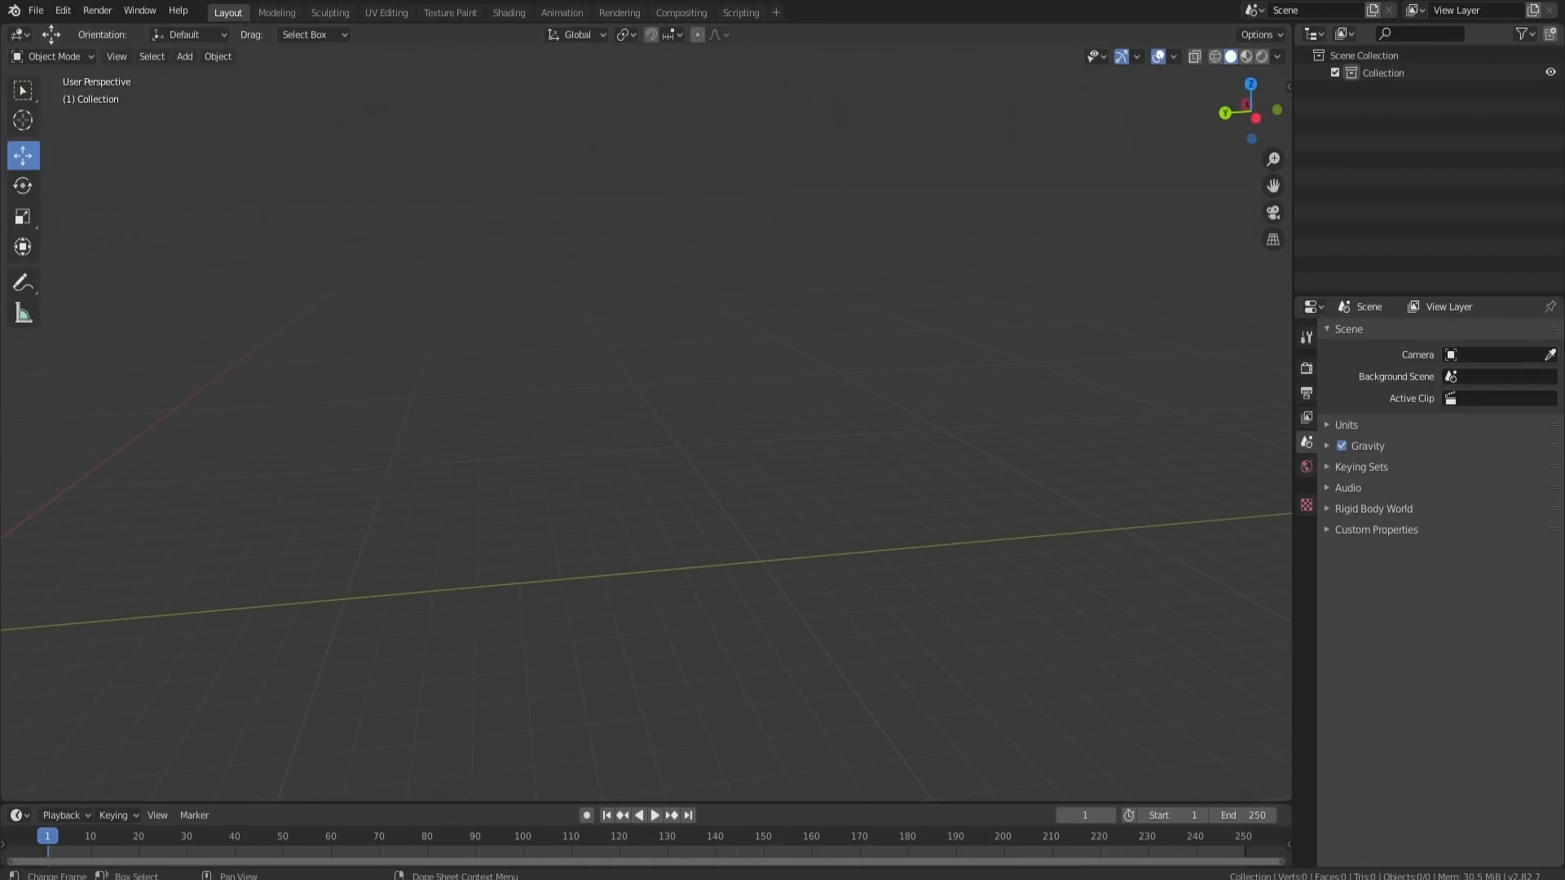
{"action": "mouse_move", "coordinate": [698, 878]}
{"action": "key", "text": "shift+a"}
{"action": "mouse_move", "coordinate": [646, 530]}
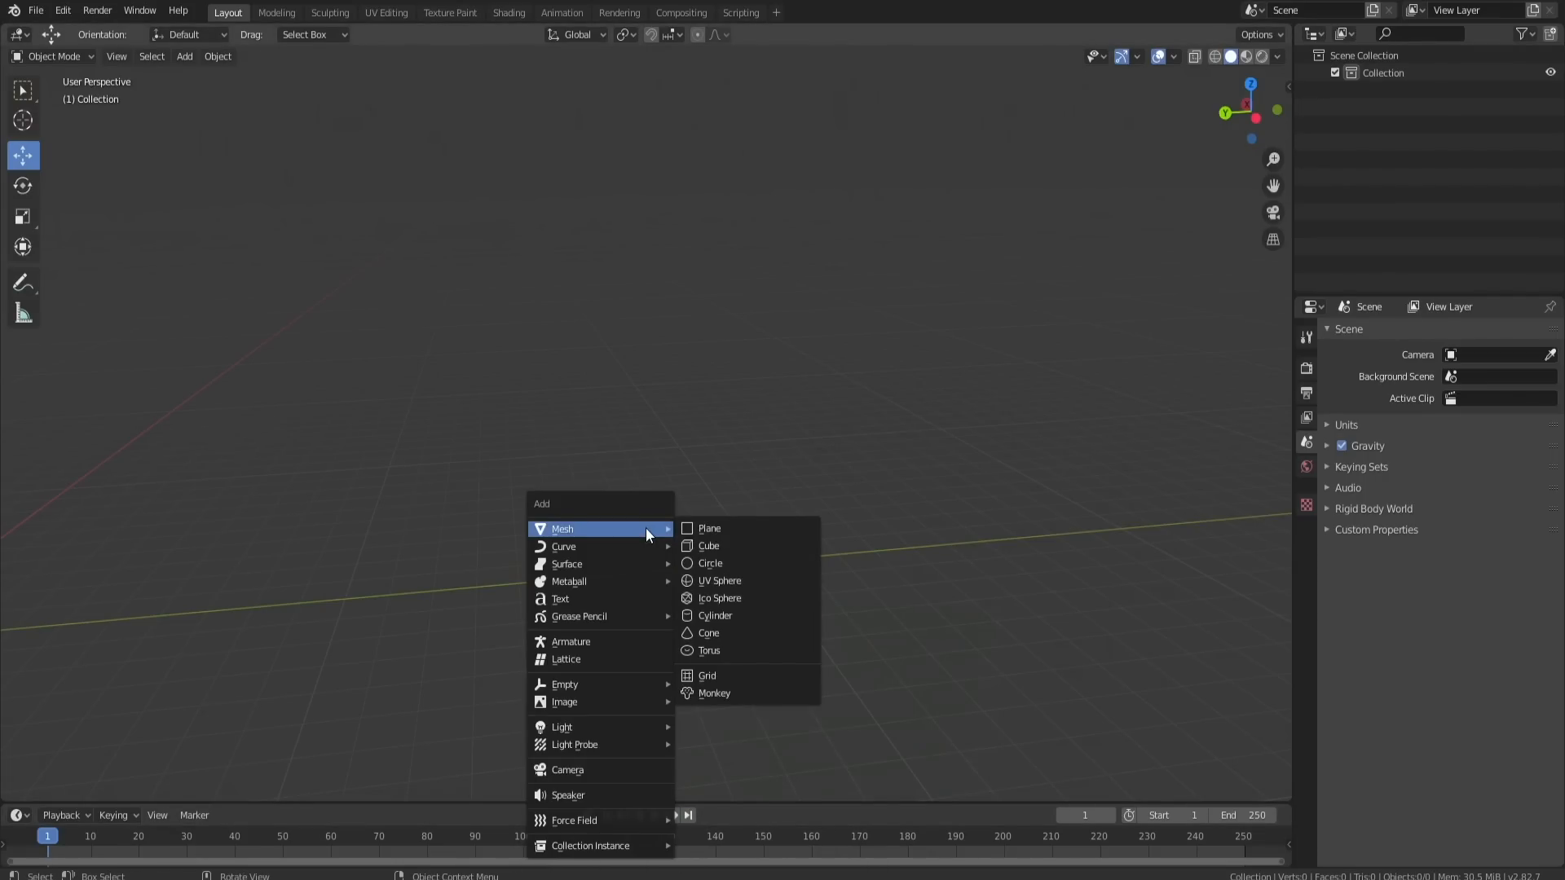
{"action": "left_click", "coordinate": [709, 529]}
{"action": "scroll", "coordinate": [714, 549], "scroll_direction": "down", "scroll_amount": 4}
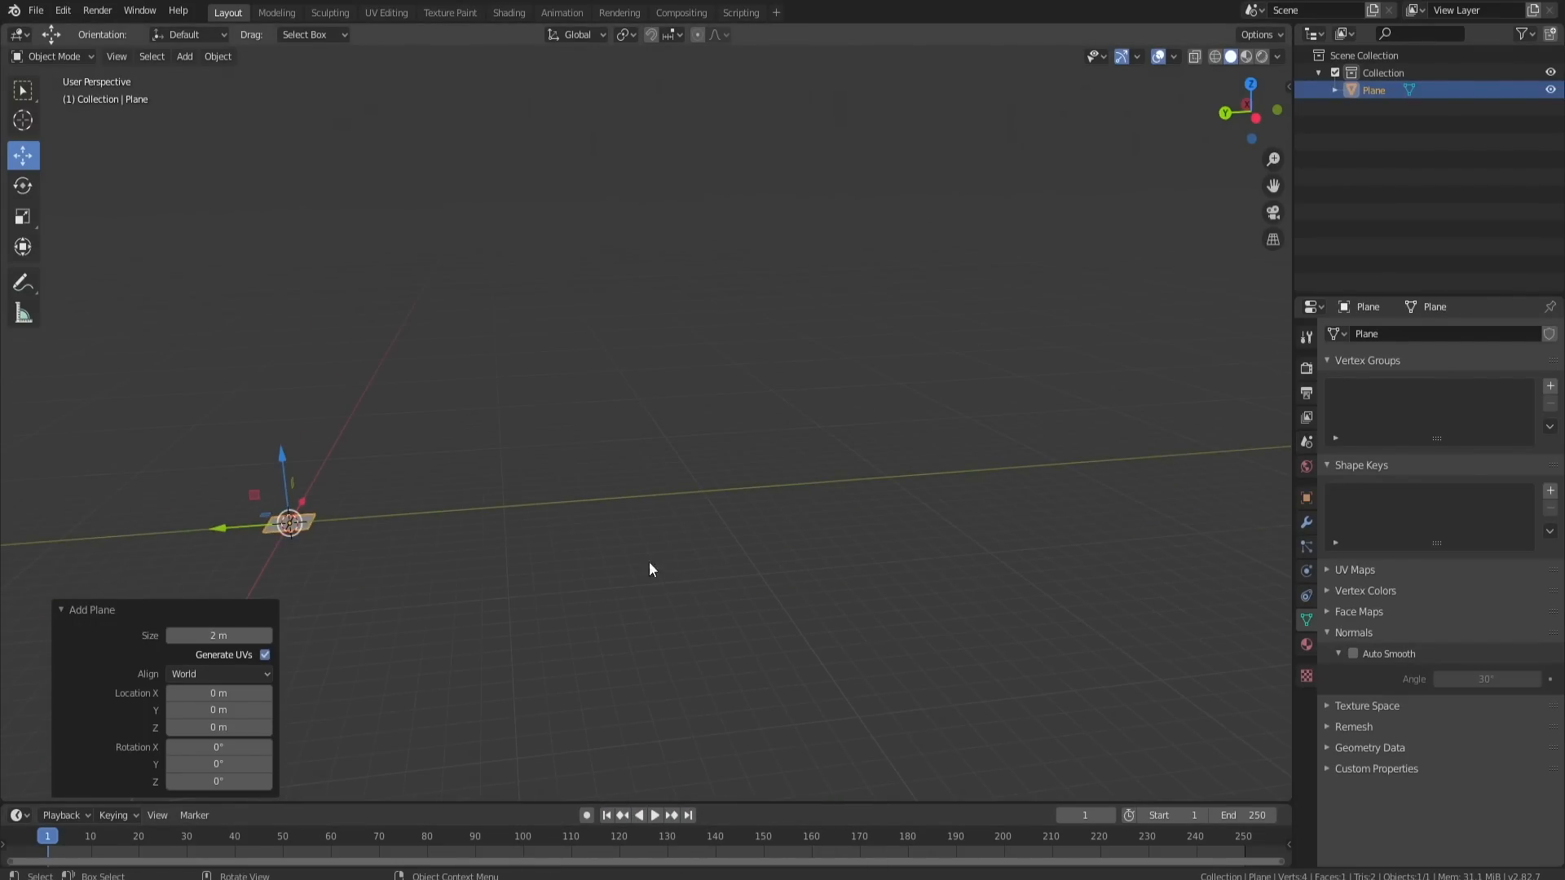
{"action": "middle_click_drag", "start_coordinate": [382, 525], "coordinate": [868, 597], "text": "shift"}
{"action": "scroll", "coordinate": [868, 596], "scroll_direction": "up", "scroll_amount": 3}
{"action": "scroll", "coordinate": [957, 622], "scroll_direction": "up", "scroll_amount": 2}
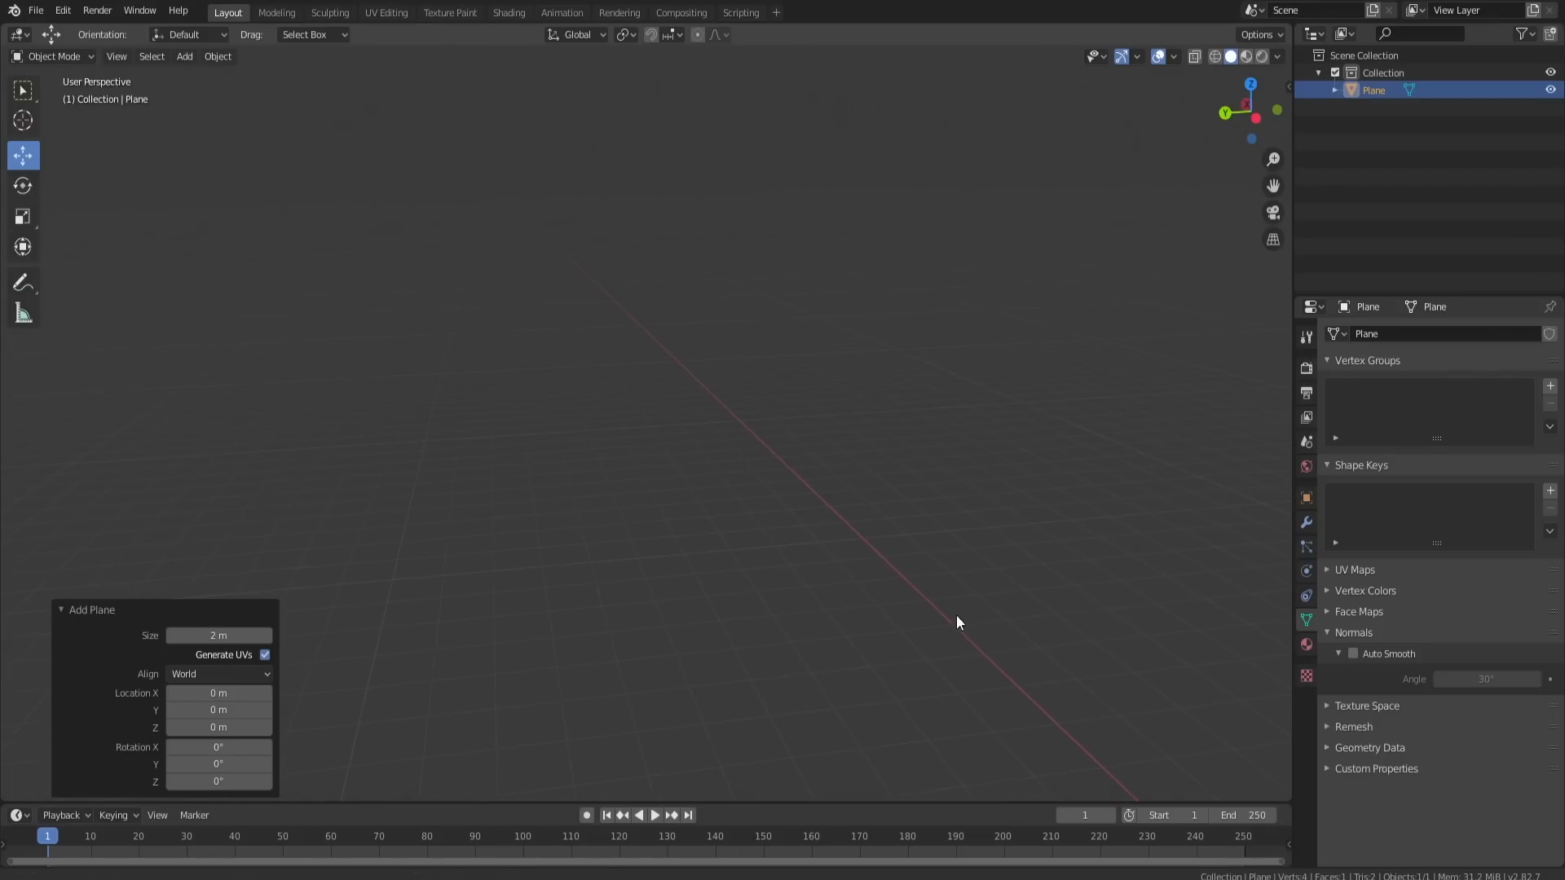
{"action": "middle_click_drag", "start_coordinate": [957, 622], "coordinate": [594, 307], "text": "shift"}
{"action": "scroll", "coordinate": [759, 476], "scroll_direction": "up", "scroll_amount": 4}
{"action": "middle_click_drag", "start_coordinate": [760, 477], "coordinate": [814, 540]}
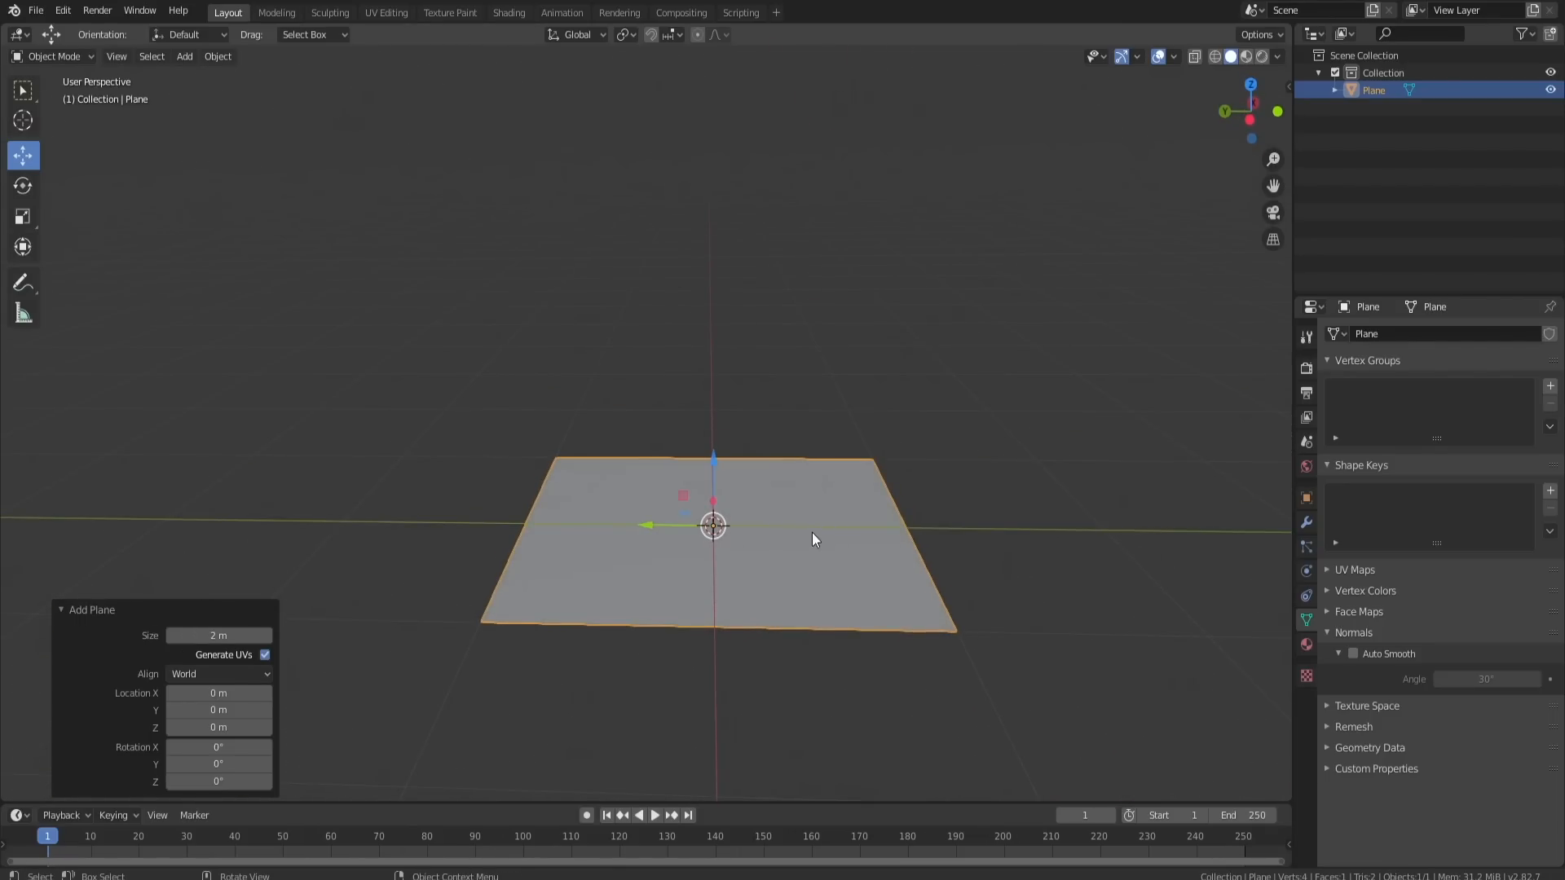
Enter Edit Mode on the plane, turn on the Face Orientation overlay and check both sides of the face.
{"action": "middle_click_drag", "start_coordinate": [758, 584], "coordinate": [751, 515]}
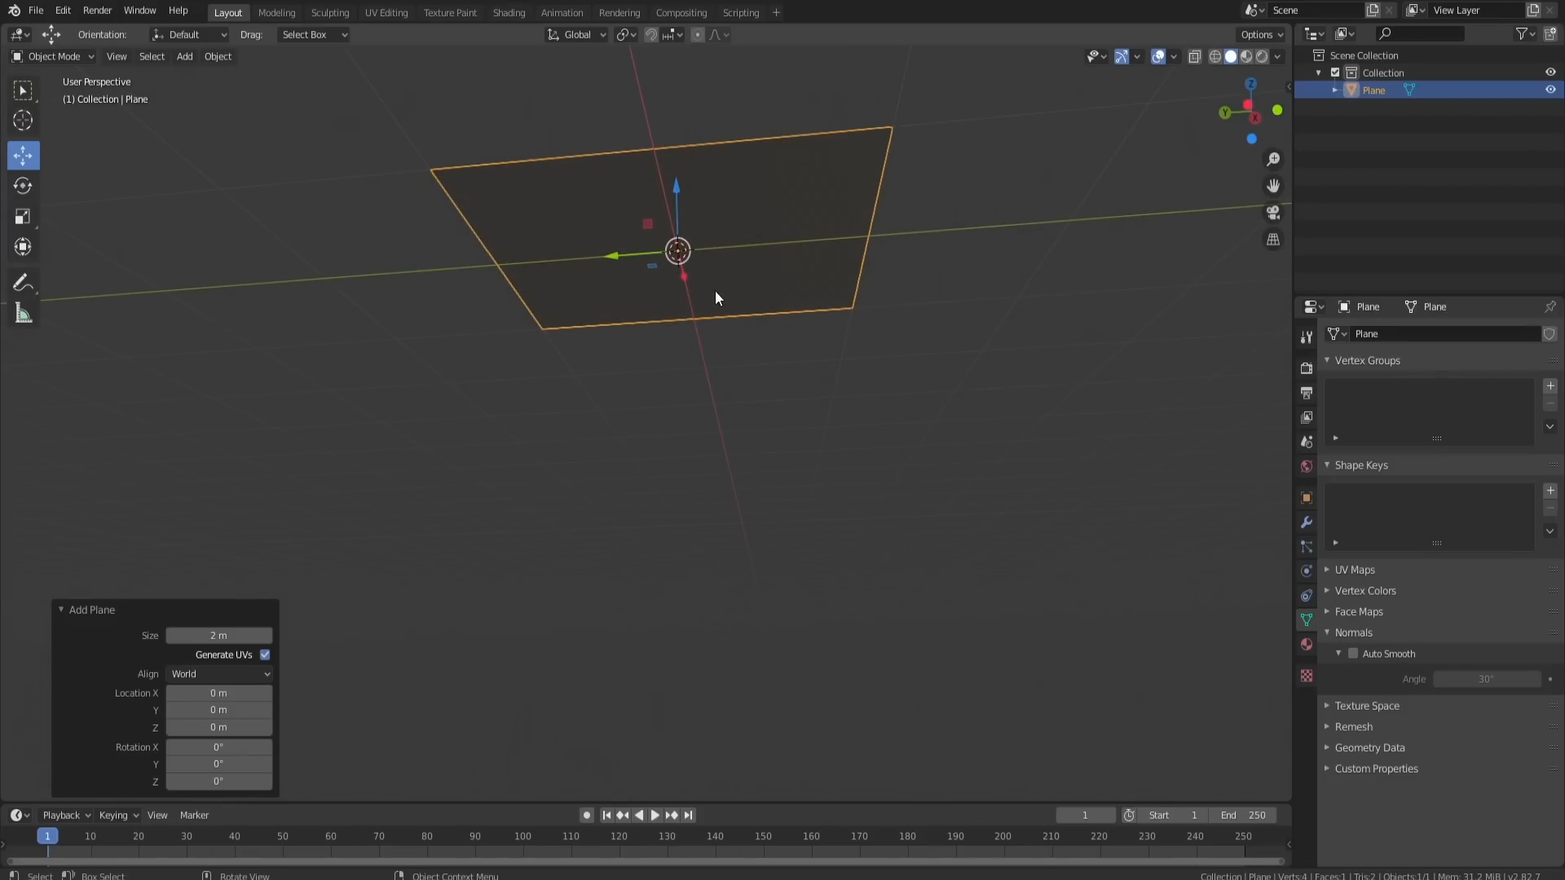
{"action": "scroll", "coordinate": [717, 298], "scroll_direction": "down", "scroll_amount": 2}
{"action": "left_click", "coordinate": [1174, 59]}
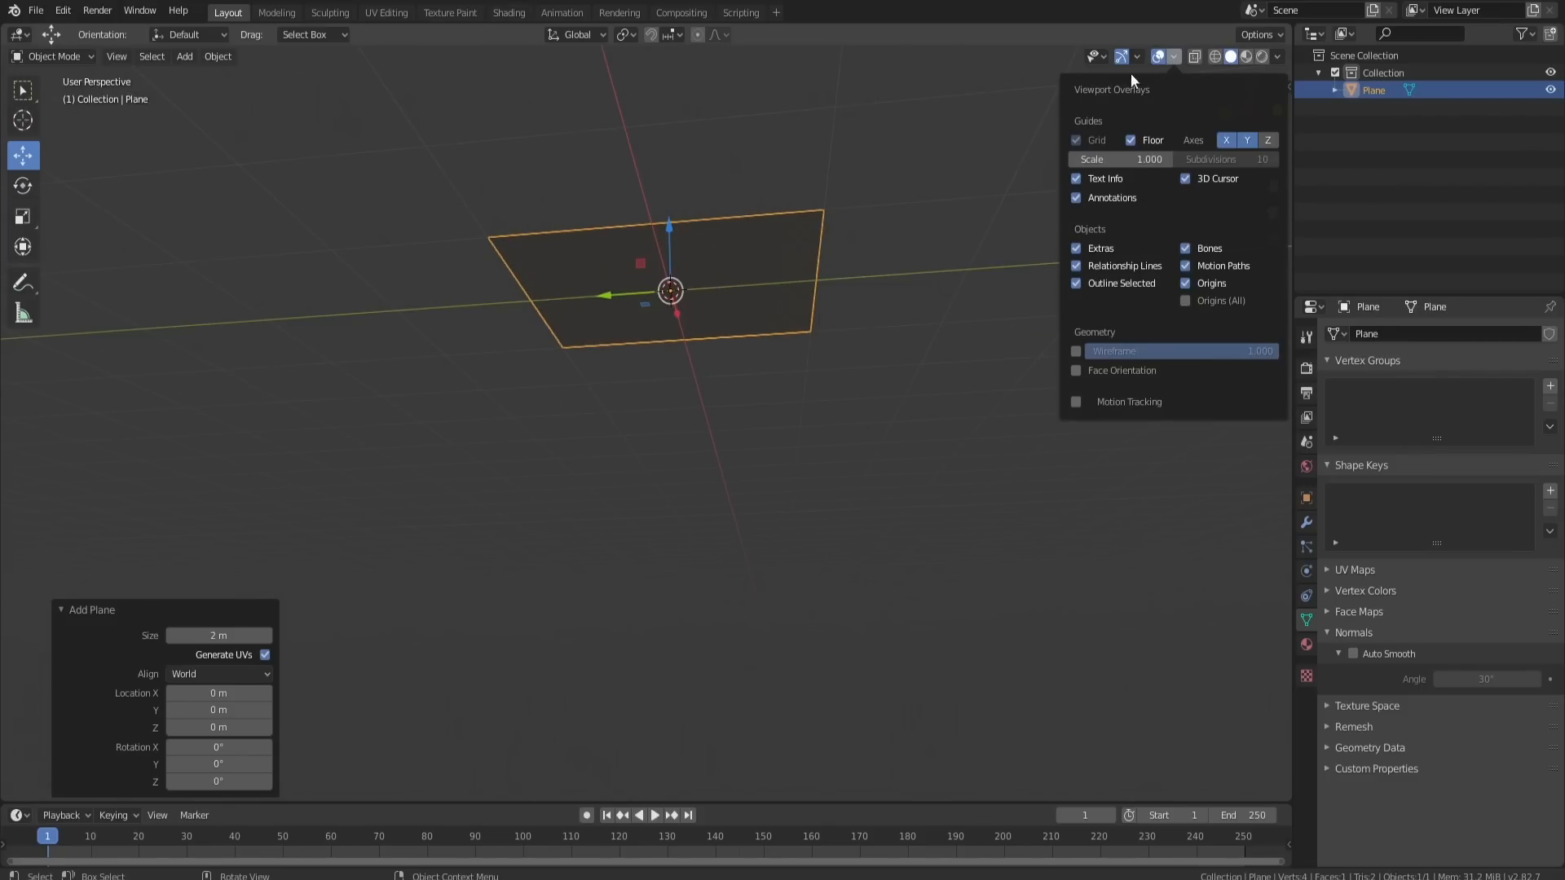
{"action": "key", "text": "Tab"}
{"action": "left_click", "coordinate": [1174, 57]}
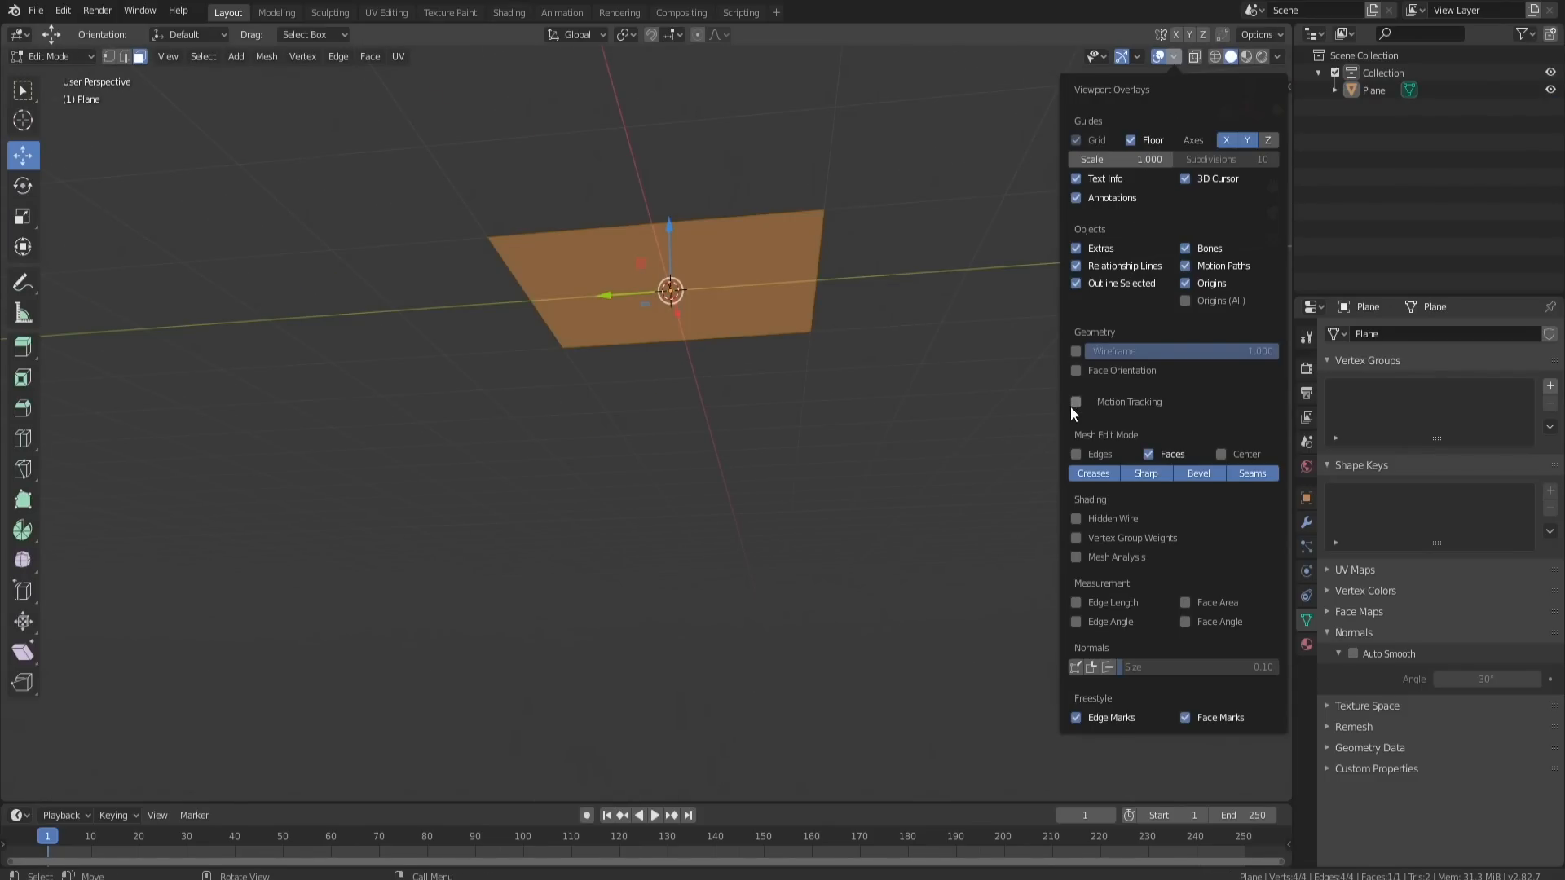
{"action": "left_click", "coordinate": [1078, 373]}
{"action": "middle_click_drag", "start_coordinate": [946, 364], "coordinate": [912, 269]}
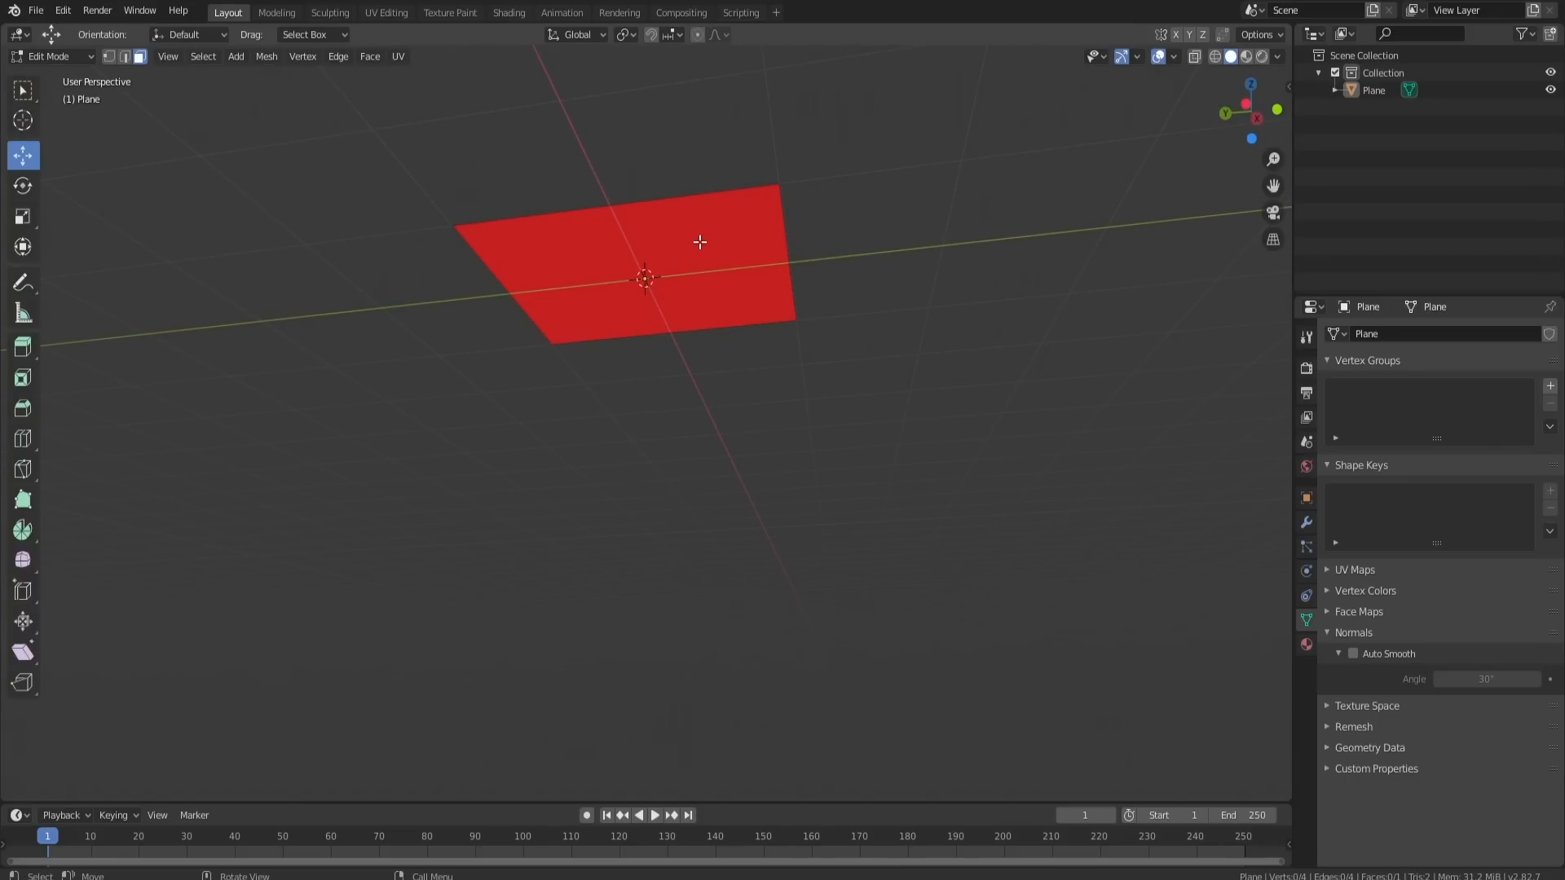
{"action": "middle_click_drag", "start_coordinate": [643, 259], "coordinate": [714, 371]}
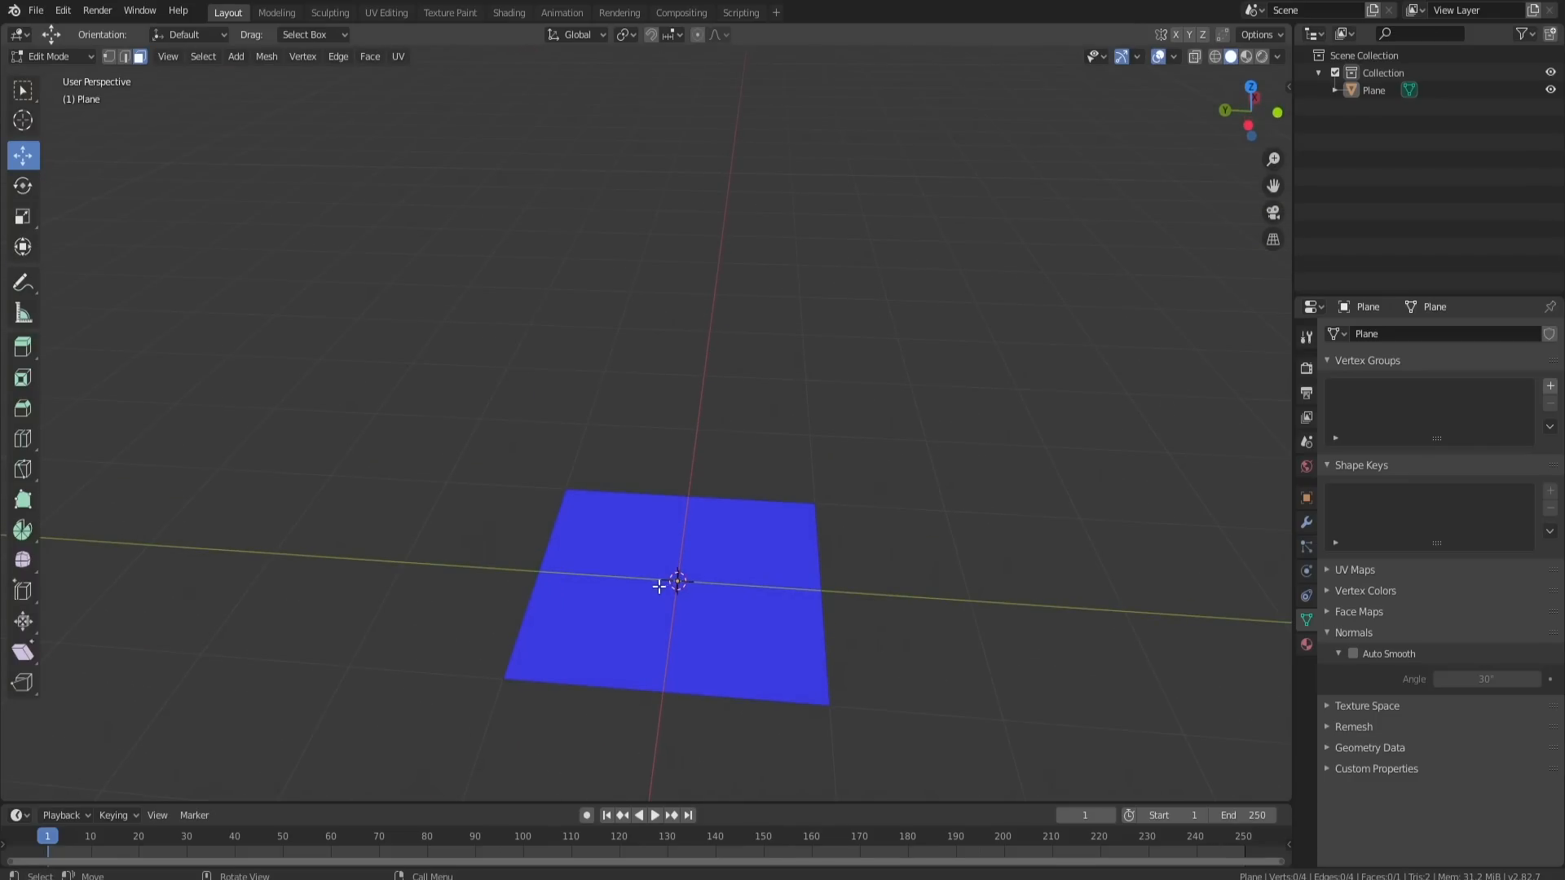
{"action": "middle_click_drag", "start_coordinate": [753, 563], "coordinate": [770, 308]}
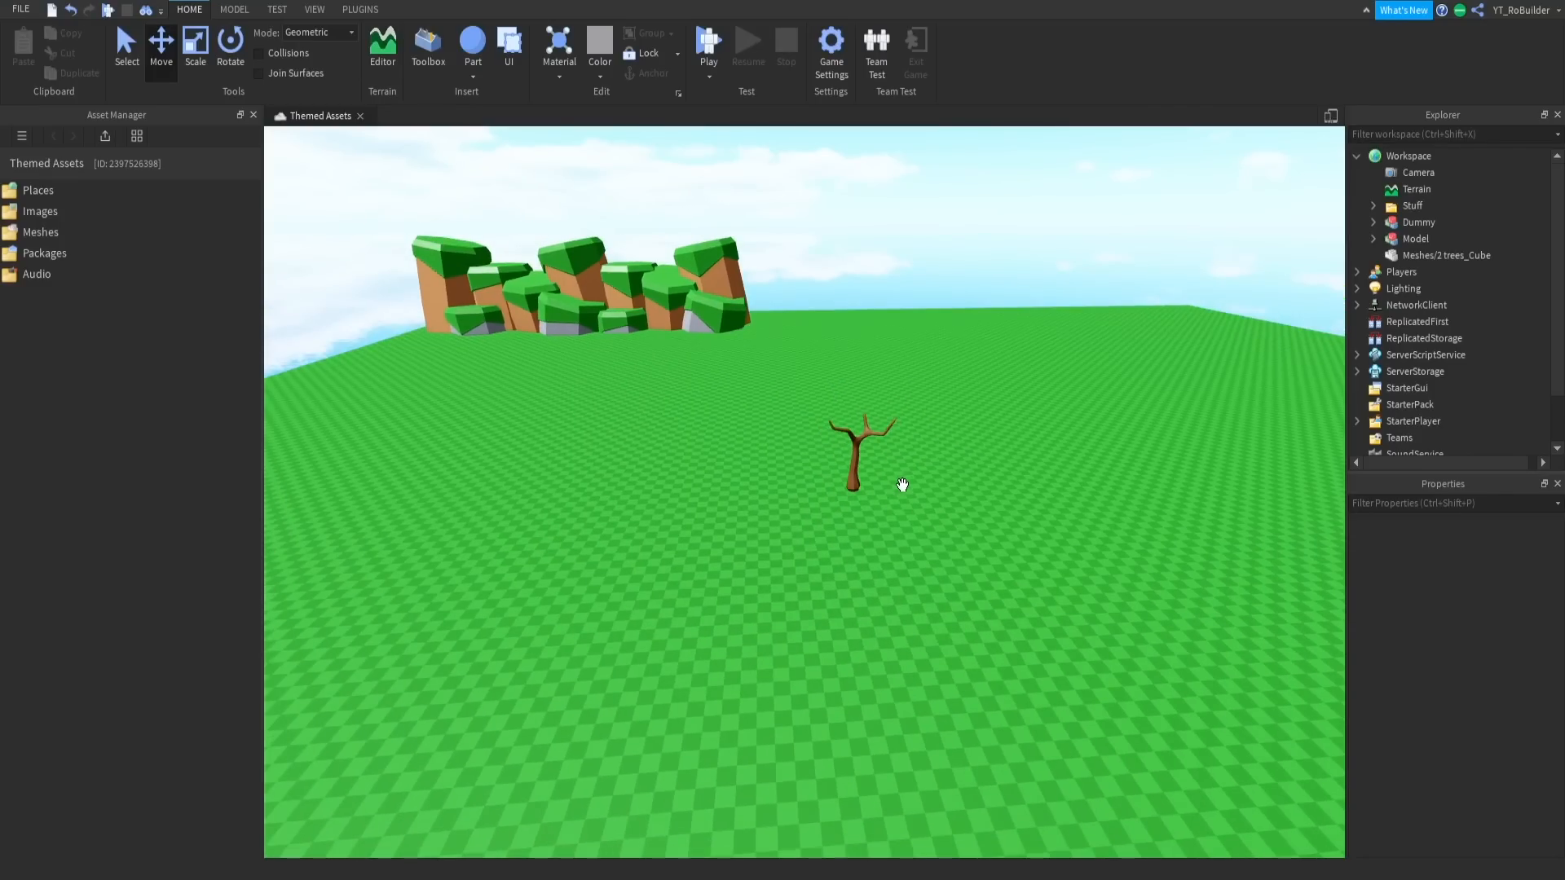
Switch to Roblox Studio, insert a block part beside the bare tree and scale it taller and wider.
{"action": "key", "text": "w"}
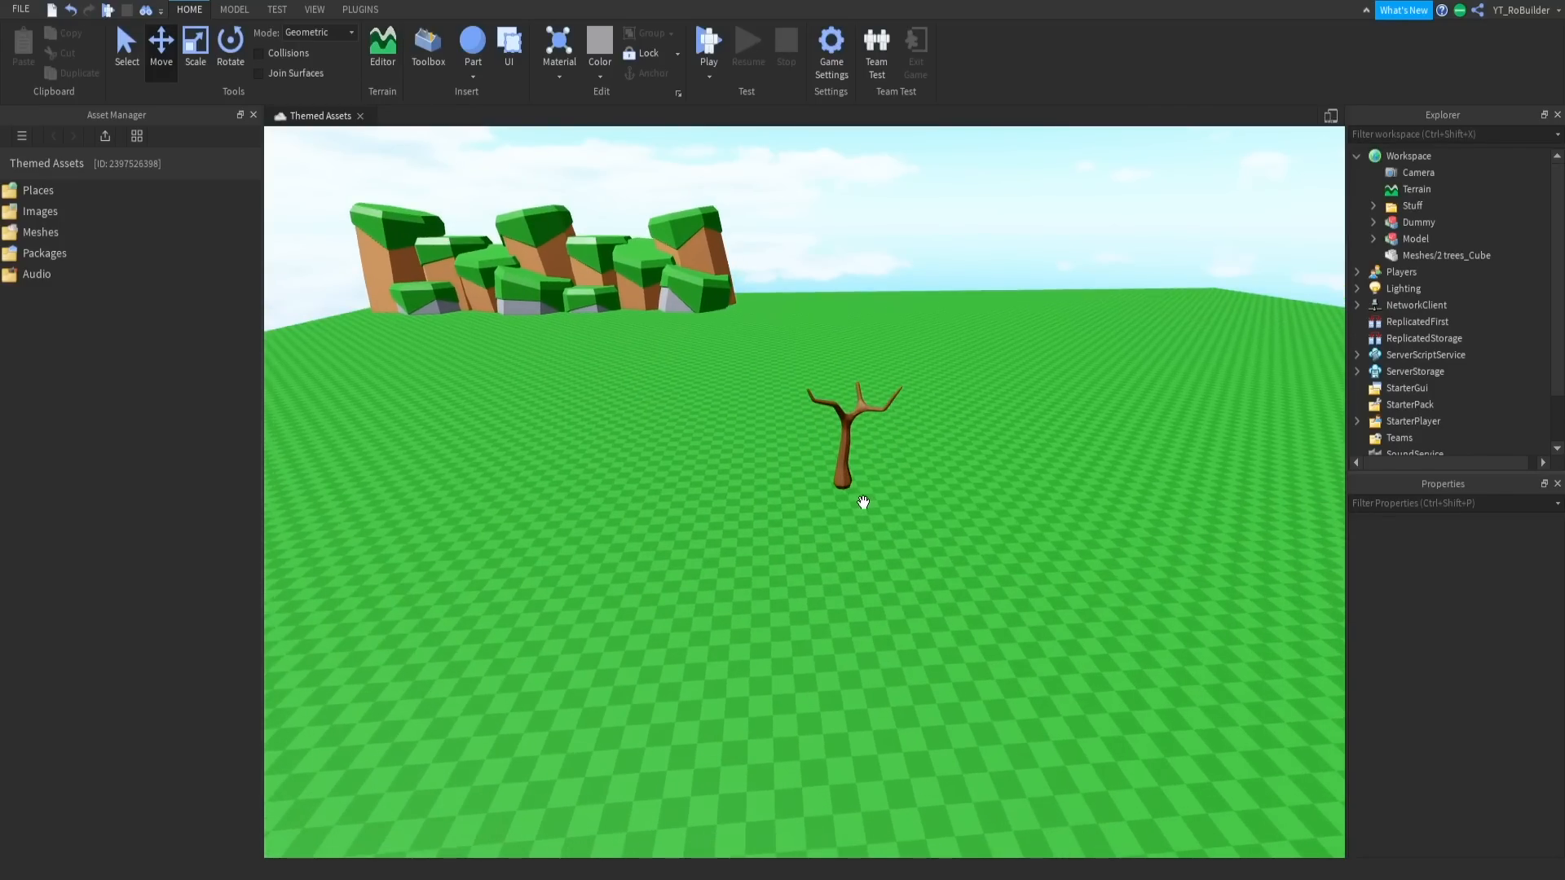
{"action": "key", "text": "w"}
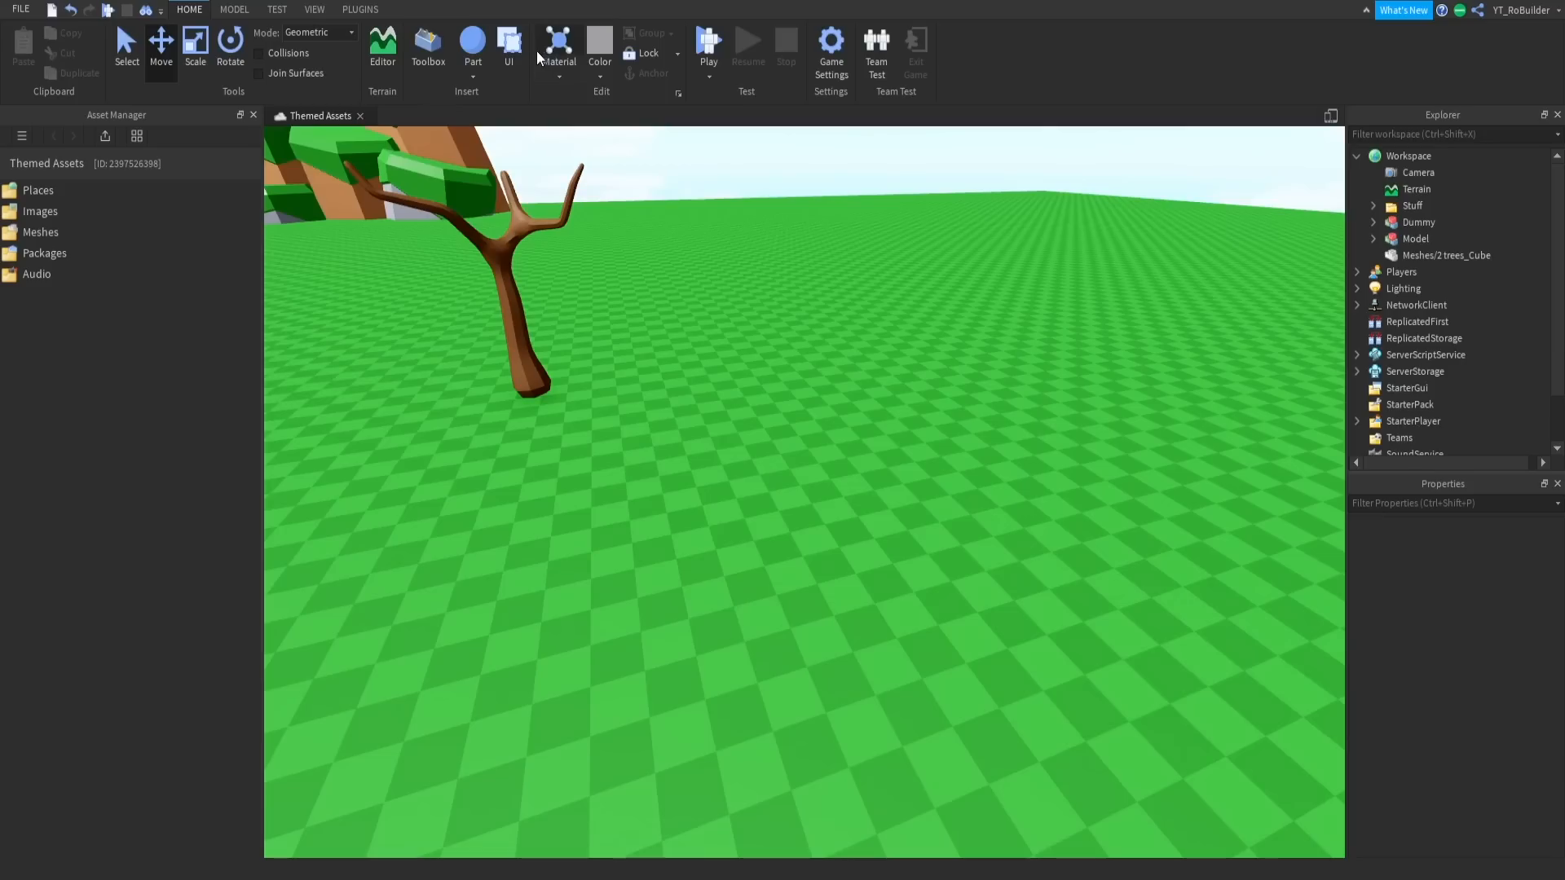
{"action": "left_click", "coordinate": [473, 75]}
{"action": "left_click", "coordinate": [502, 102]}
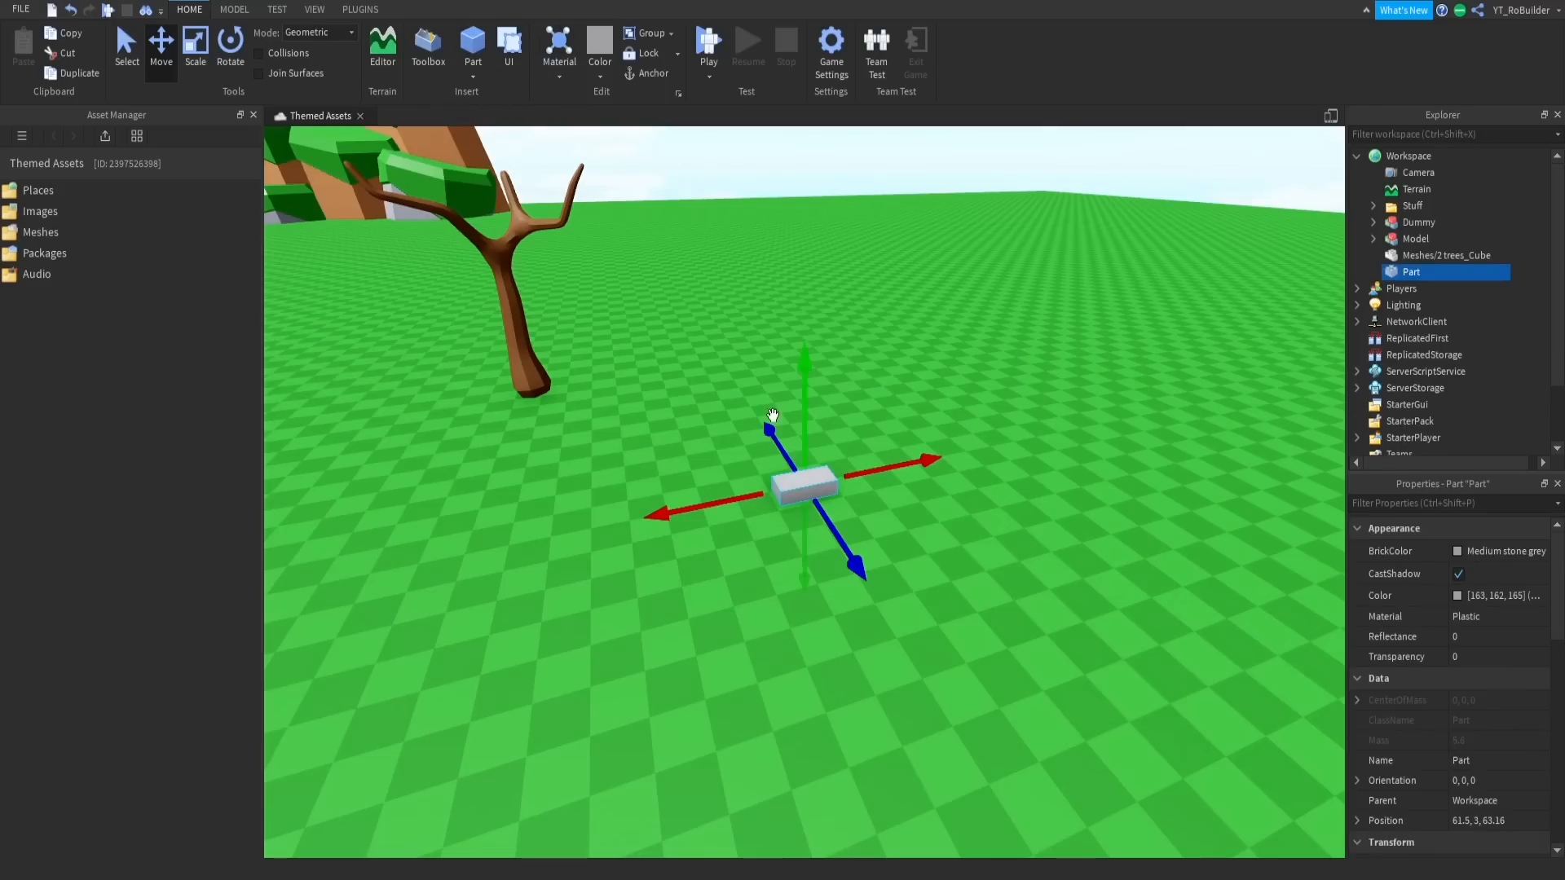
{"action": "left_click", "coordinate": [195, 49]}
{"action": "left_click_drag", "start_coordinate": [802, 449], "coordinate": [804, 319]}
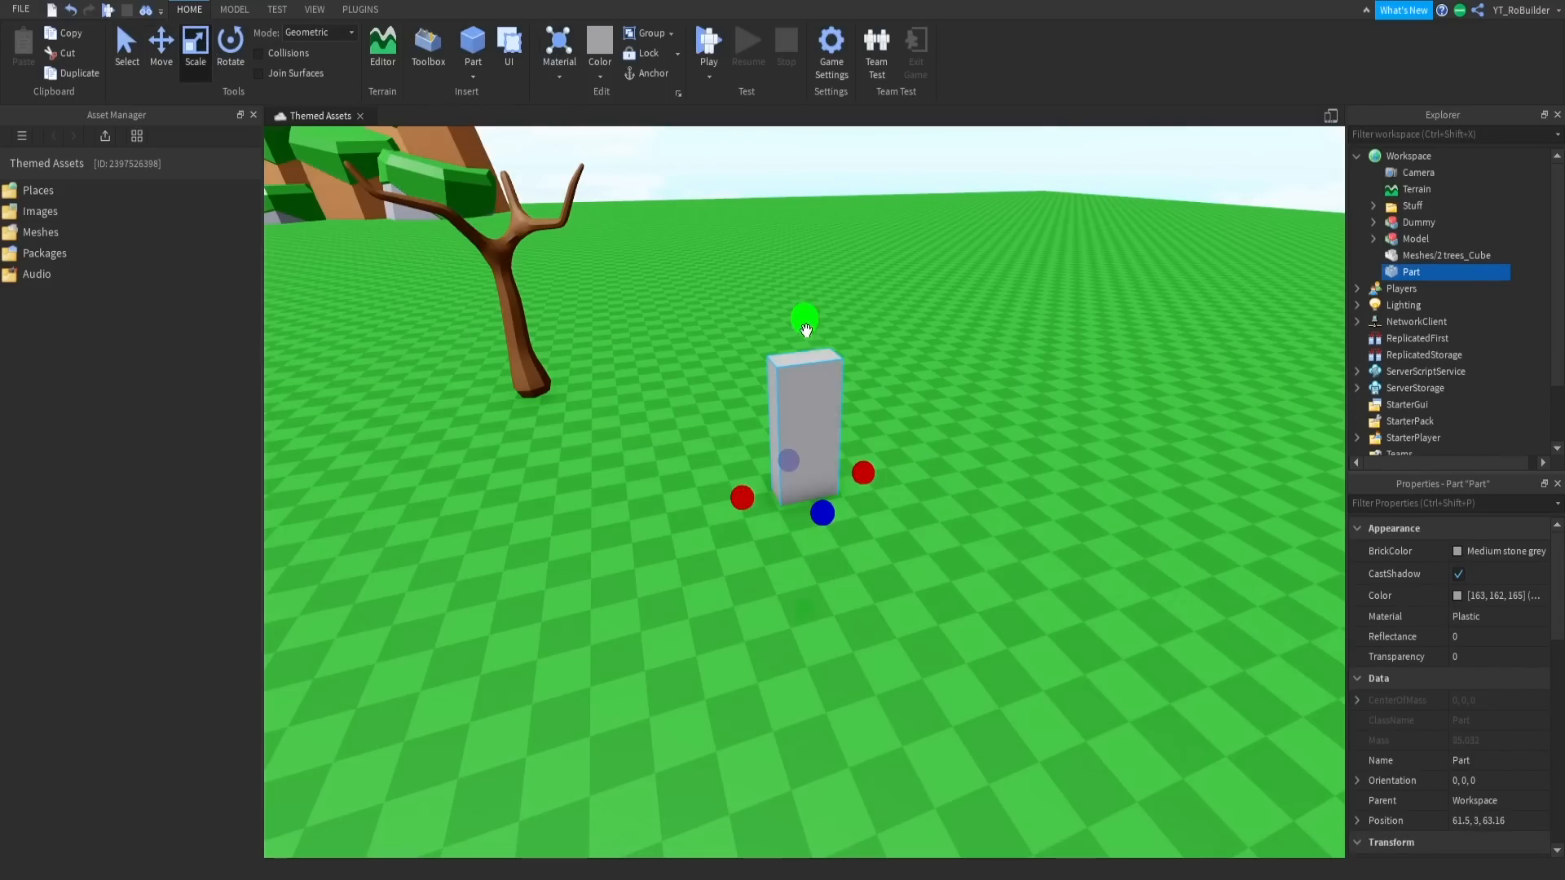
{"action": "left_click_drag", "start_coordinate": [821, 515], "coordinate": [852, 541]}
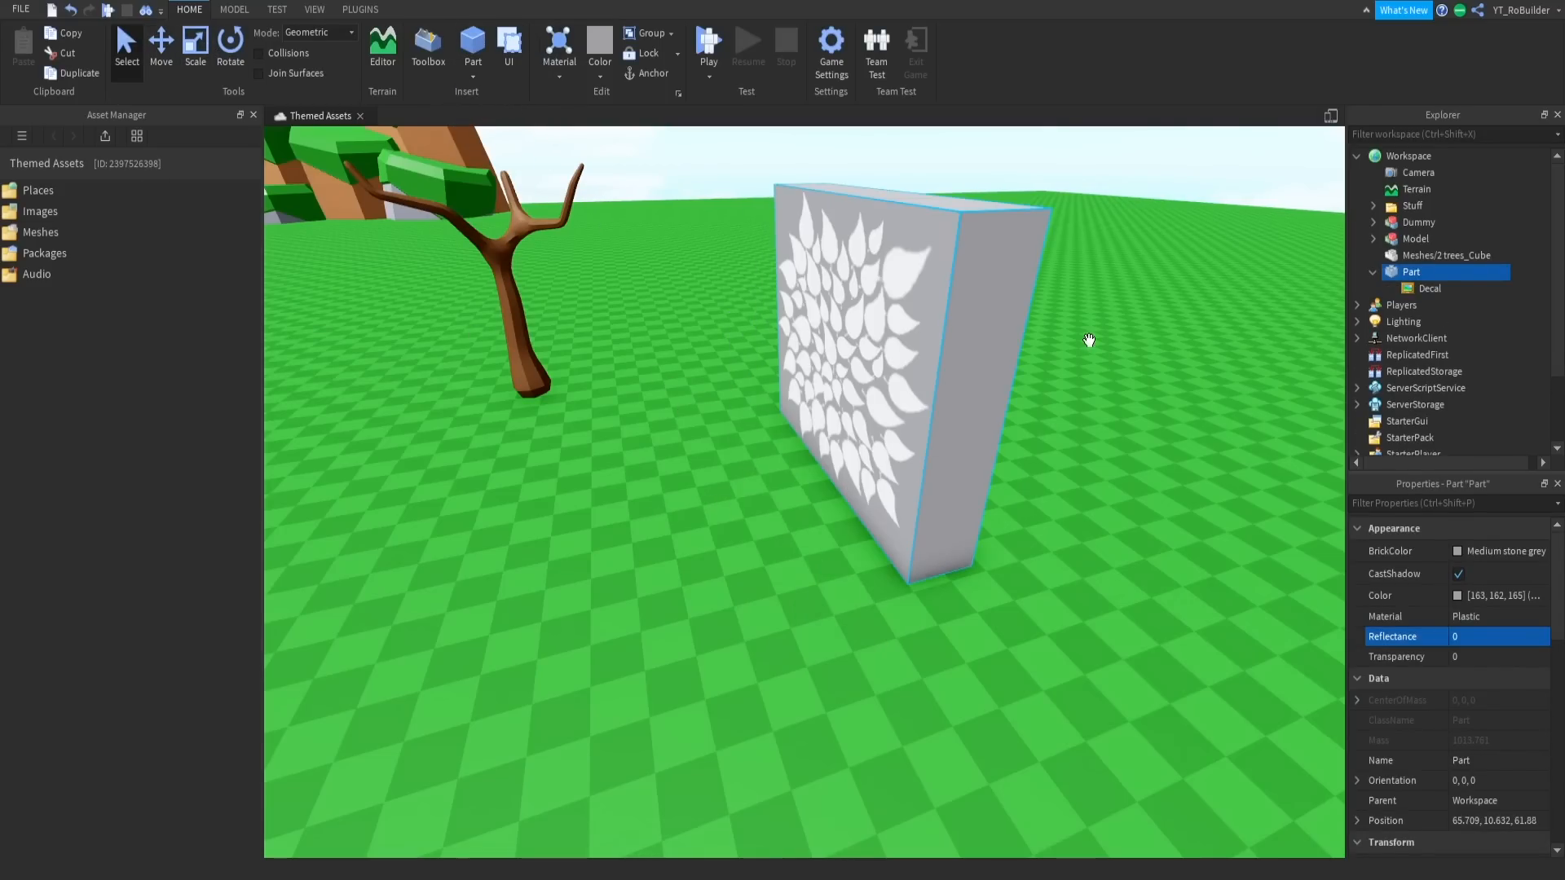
Reposition the part carrying the leaf decal and scale up its height.
{"action": "key", "text": "w"}
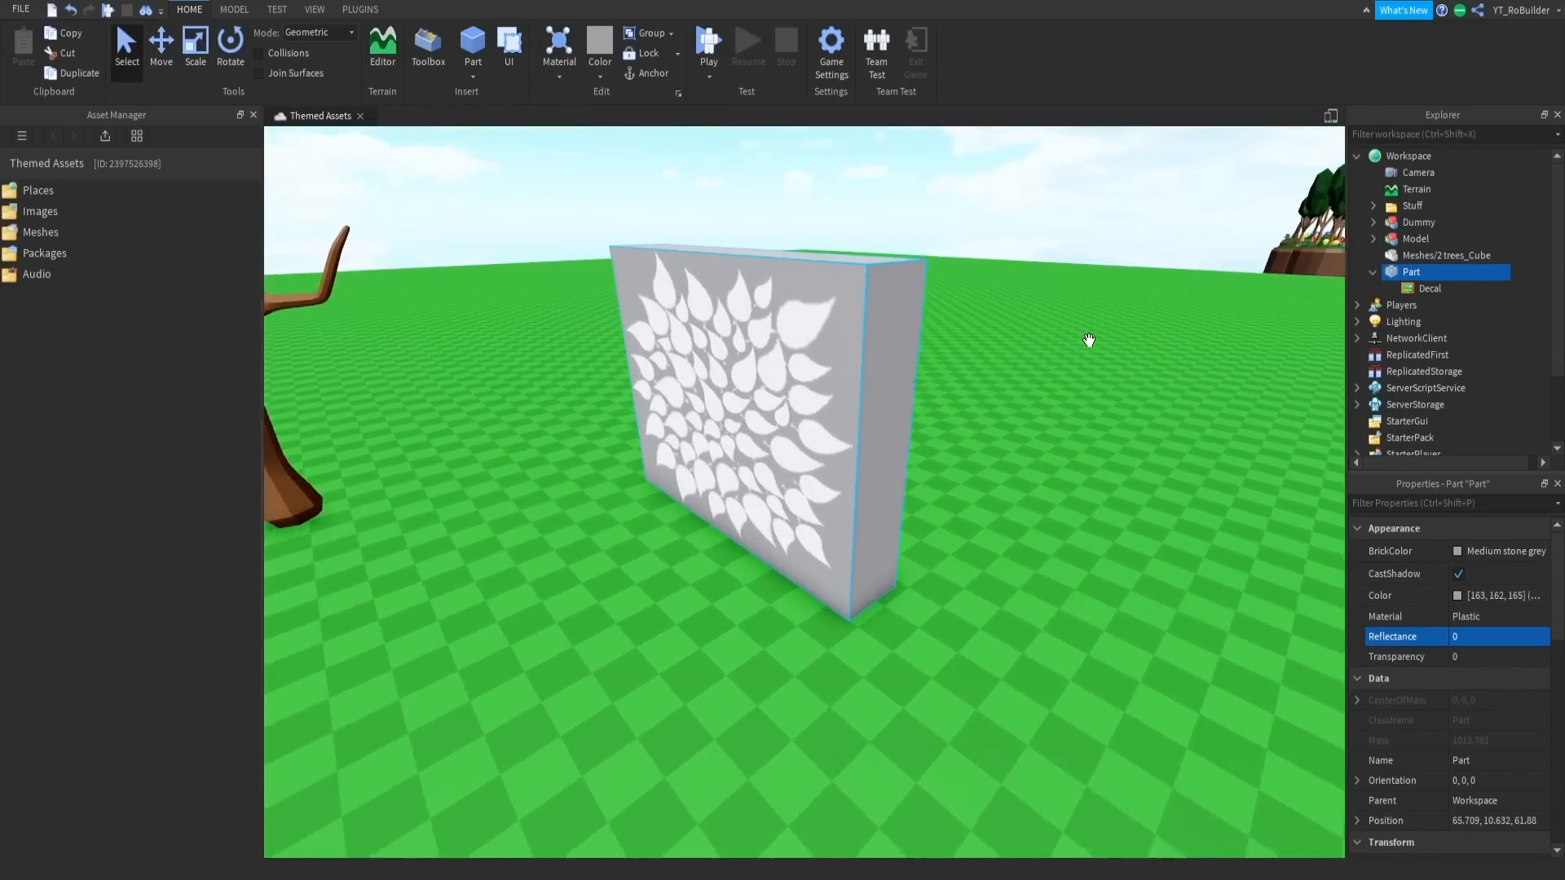
{"action": "right_click_drag", "start_coordinate": [1090, 339], "coordinate": [1086, 339]}
{"action": "key", "text": "s"}
{"action": "left_click_drag", "start_coordinate": [908, 447], "coordinate": [895, 625]}
{"action": "left_click", "coordinate": [197, 56]}
{"action": "key", "text": "s"}
{"action": "left_click_drag", "start_coordinate": [814, 267], "coordinate": [813, 195]}
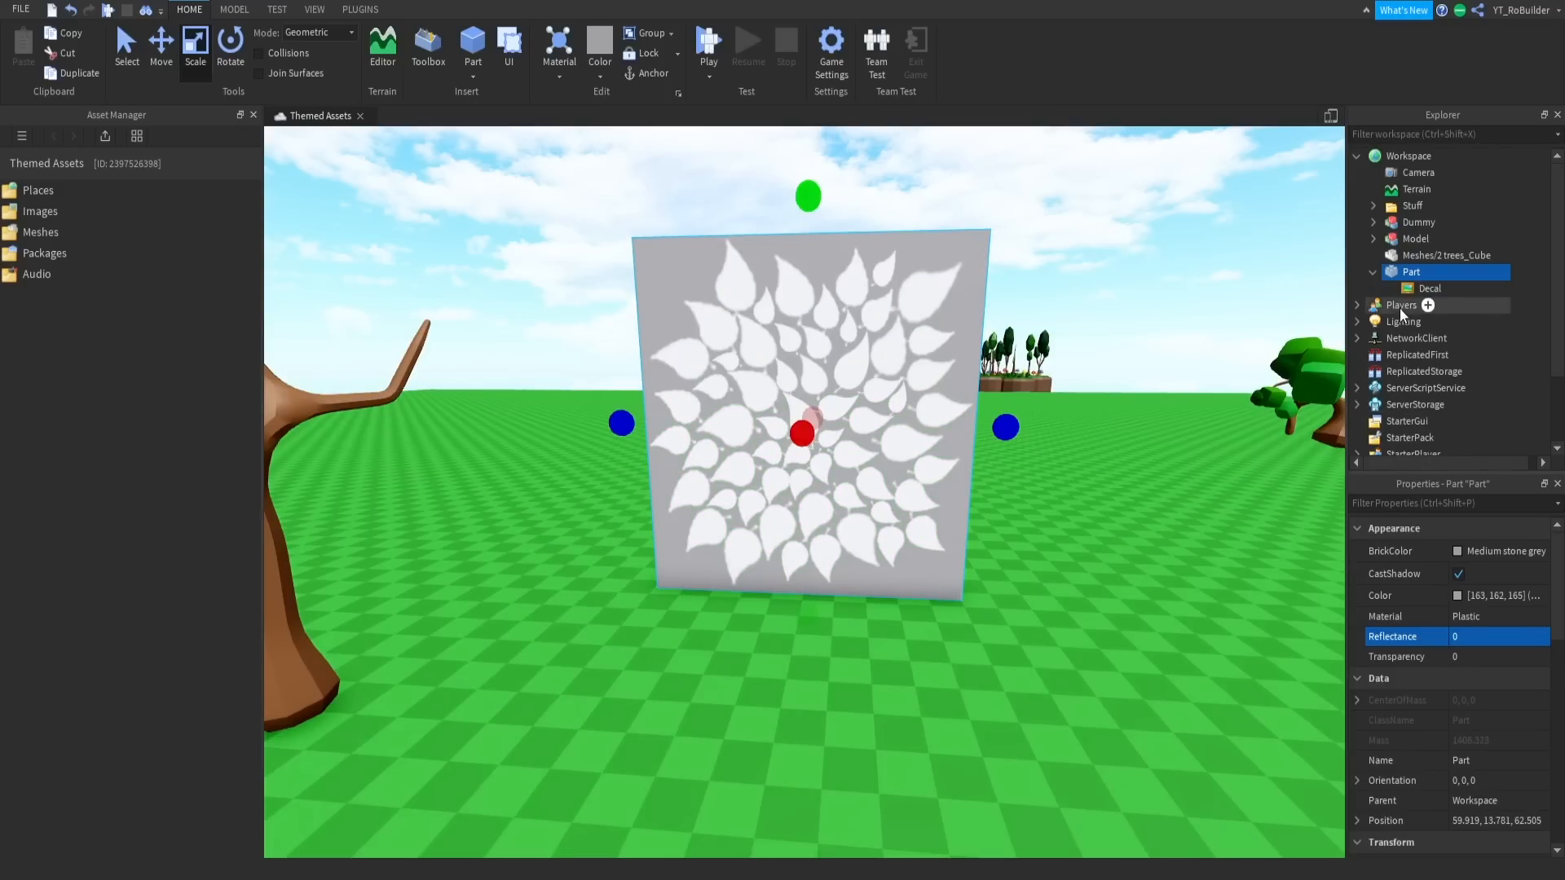
Set the leaf decal's Color3 to green 0, 157, 0 and reselect its part.
{"action": "left_click", "coordinate": [1428, 288]}
{"action": "left_click", "coordinate": [1465, 552]}
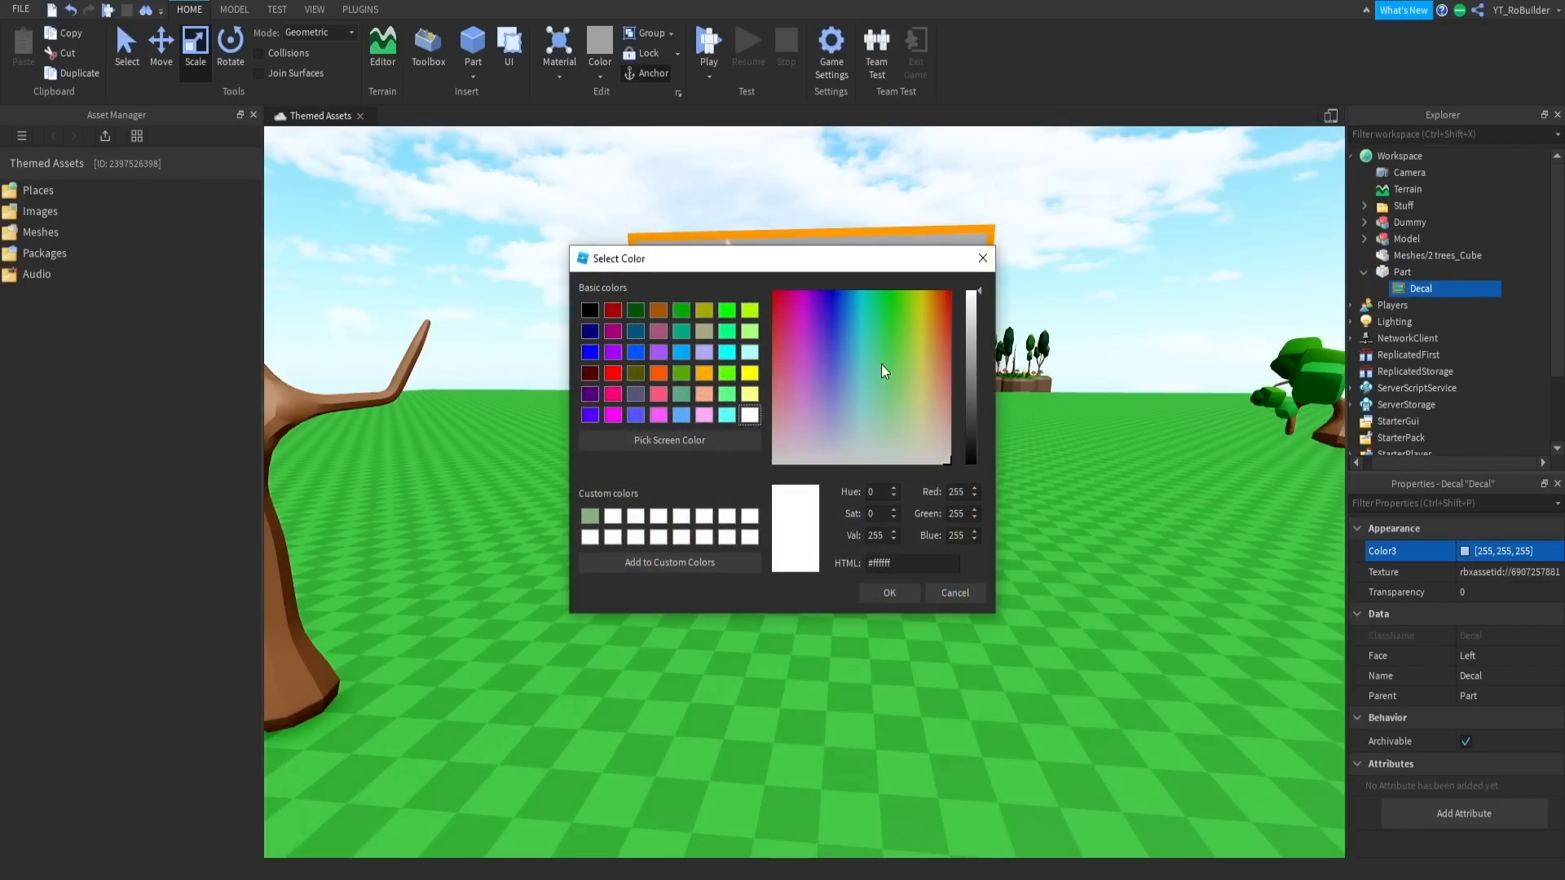
{"action": "left_click", "coordinate": [901, 317]}
{"action": "left_click_drag", "start_coordinate": [893, 272], "coordinate": [1064, 470]}
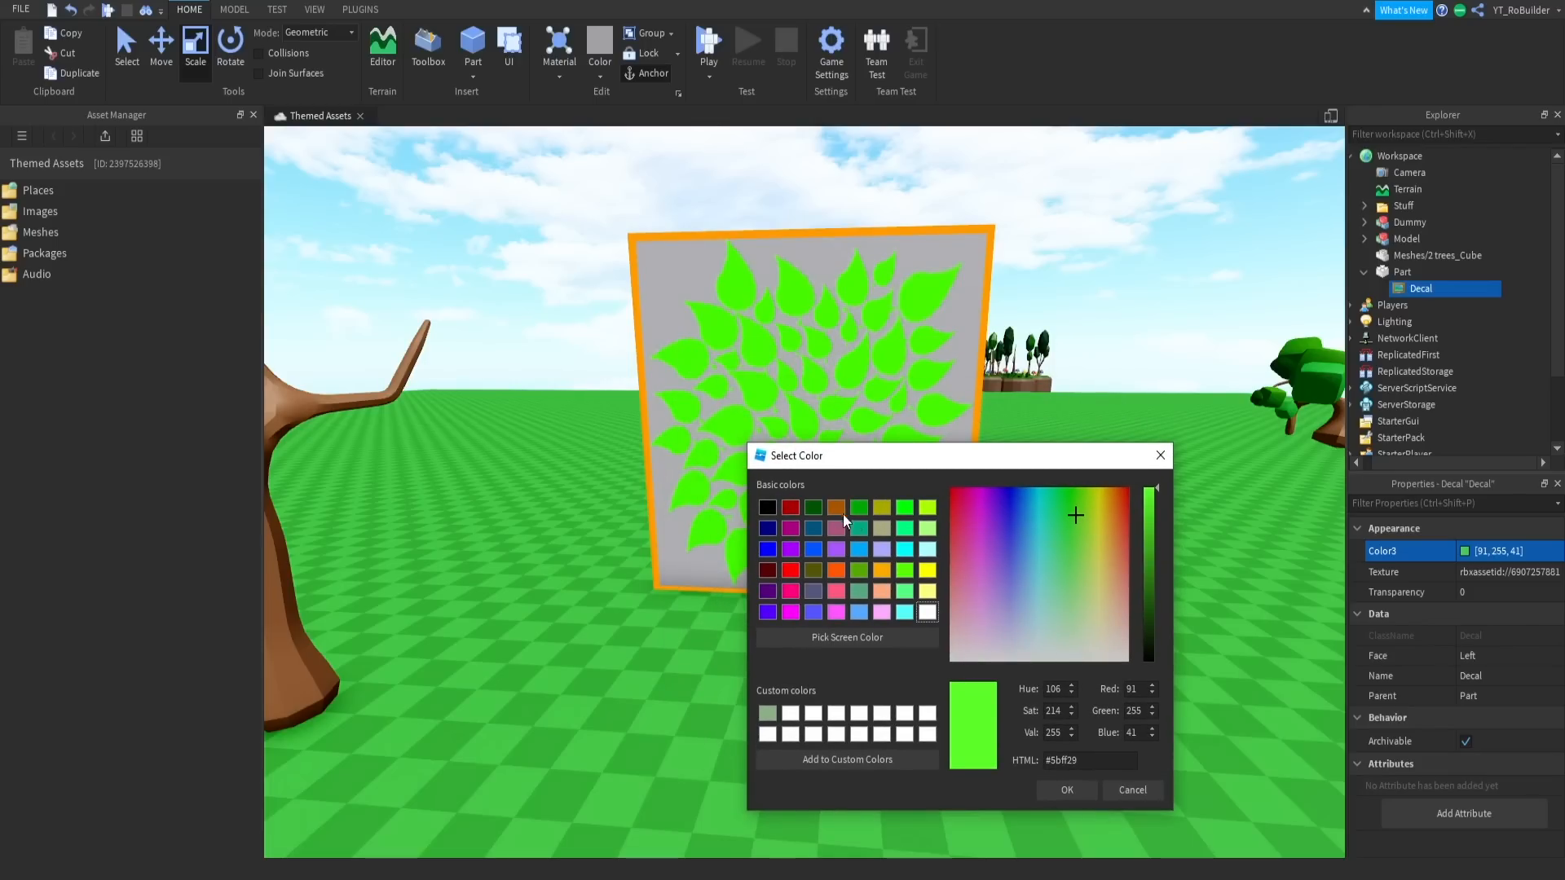
{"action": "left_click", "coordinate": [813, 507]}
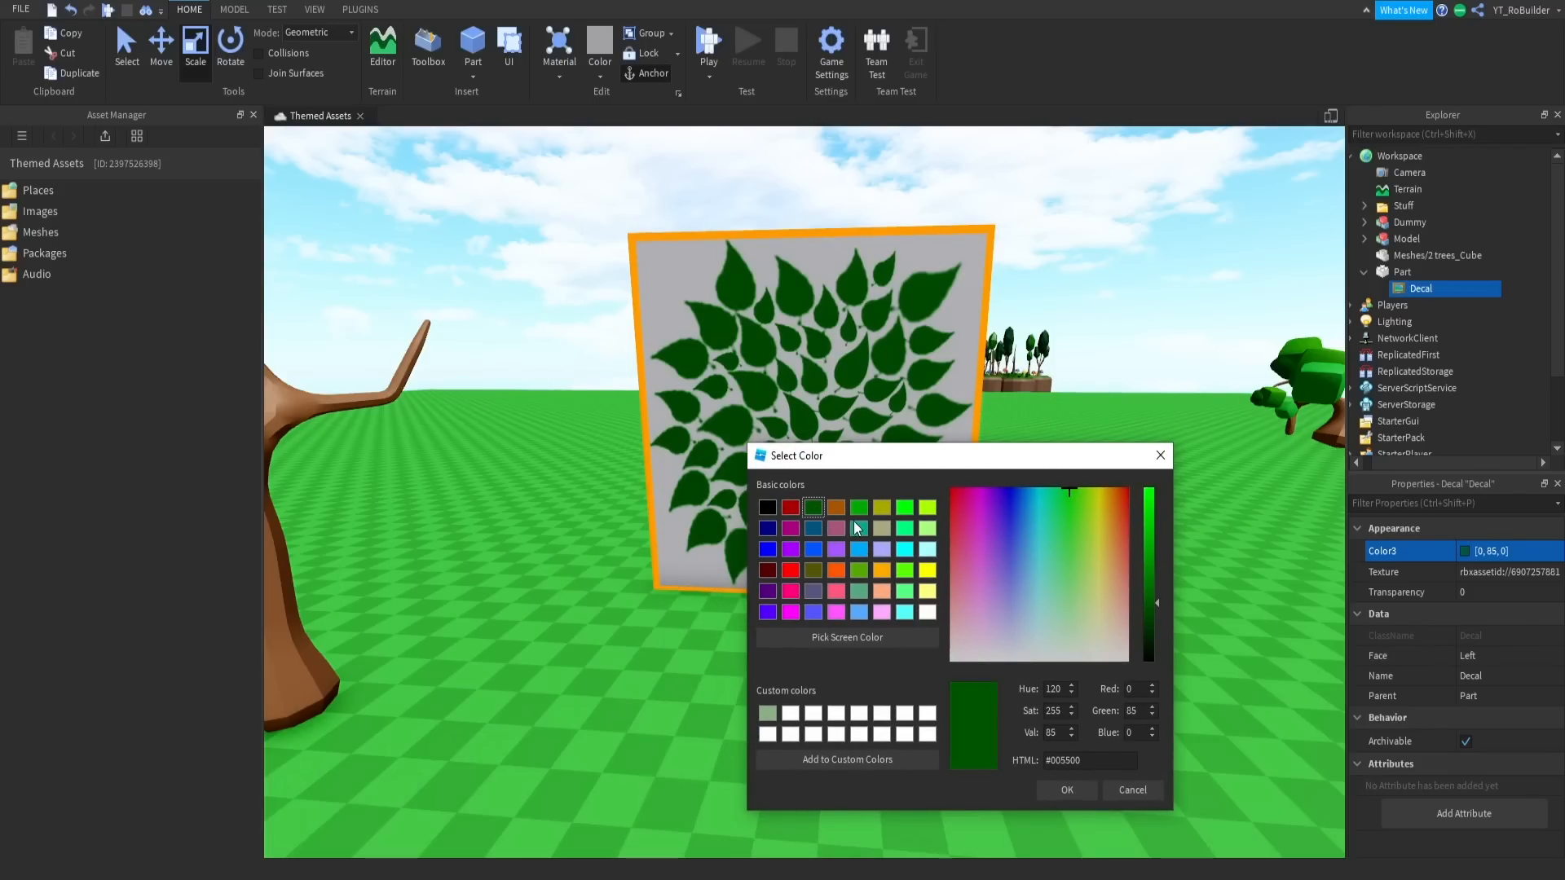
{"action": "left_click", "coordinate": [858, 526]}
{"action": "left_click", "coordinate": [859, 508]}
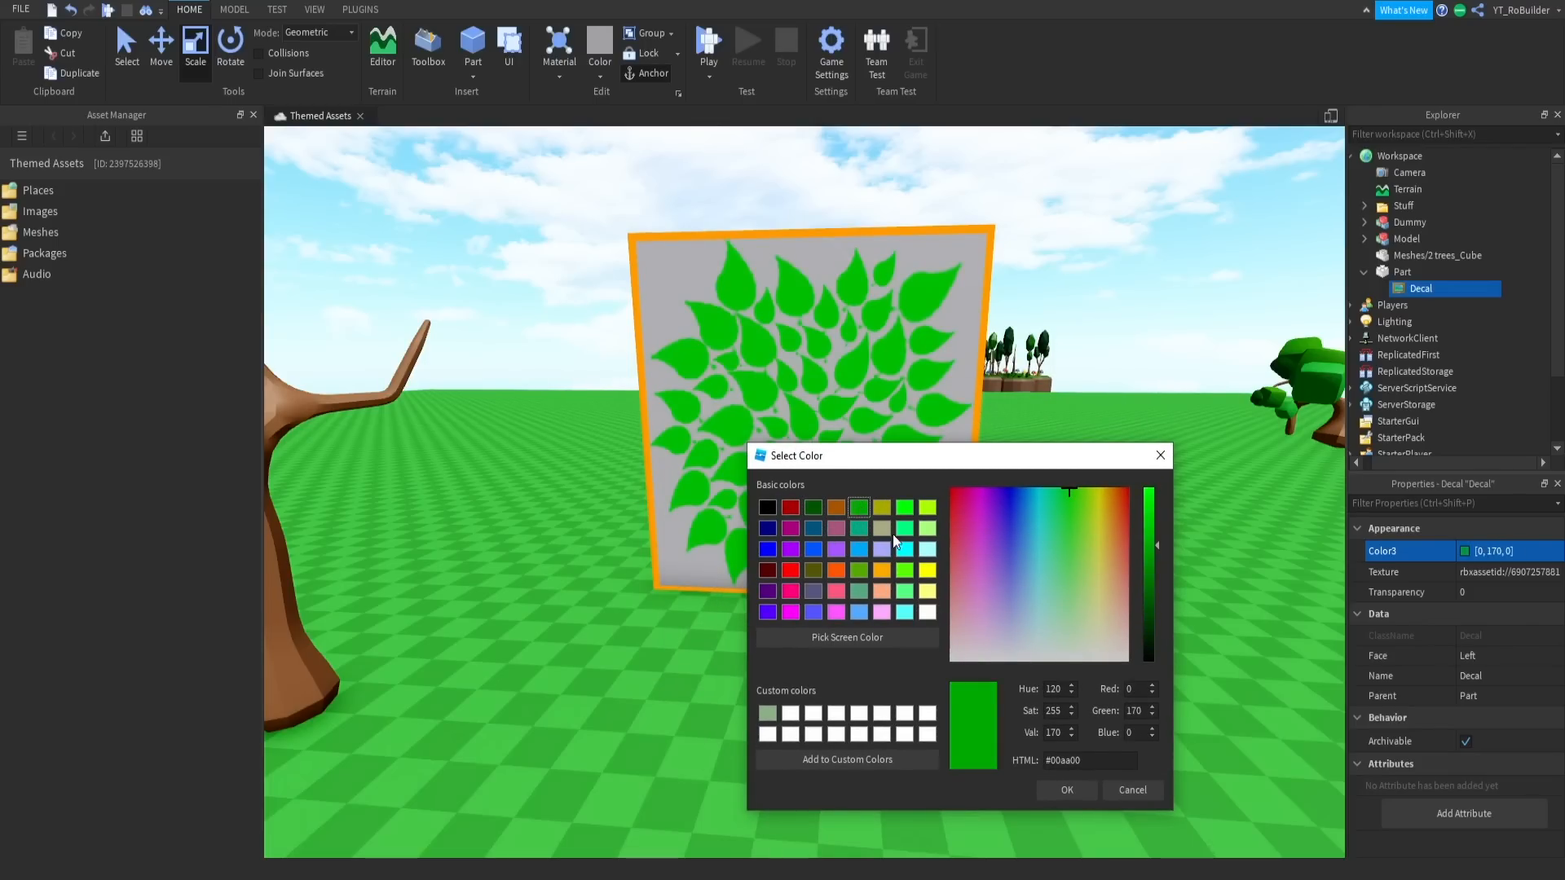
{"action": "left_click", "coordinate": [1153, 555]}
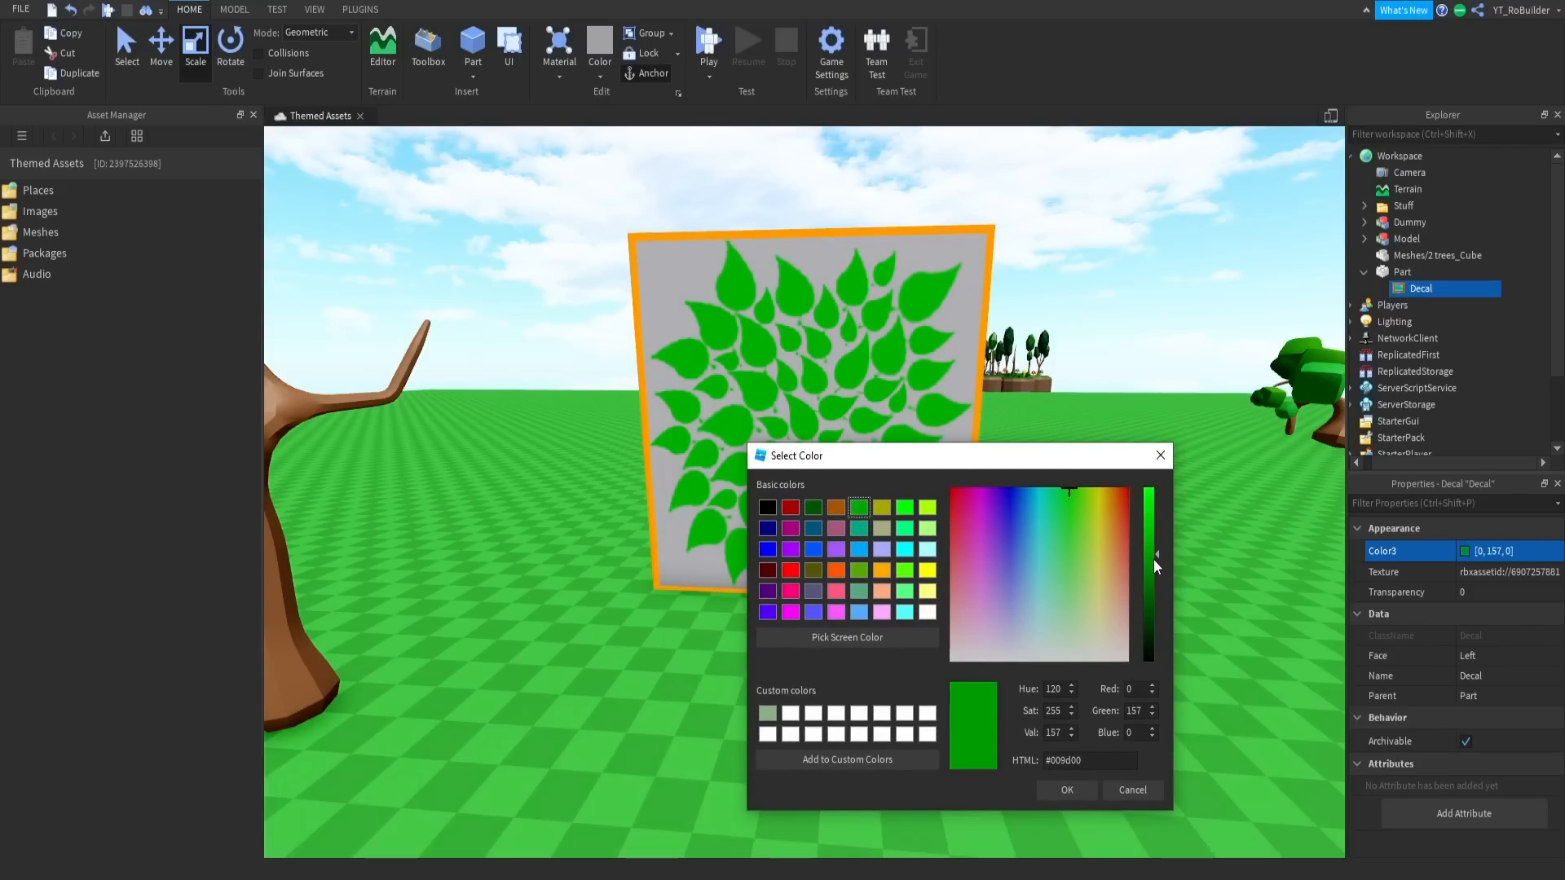
{"action": "left_click", "coordinate": [1067, 790]}
{"action": "left_click", "coordinate": [947, 269]}
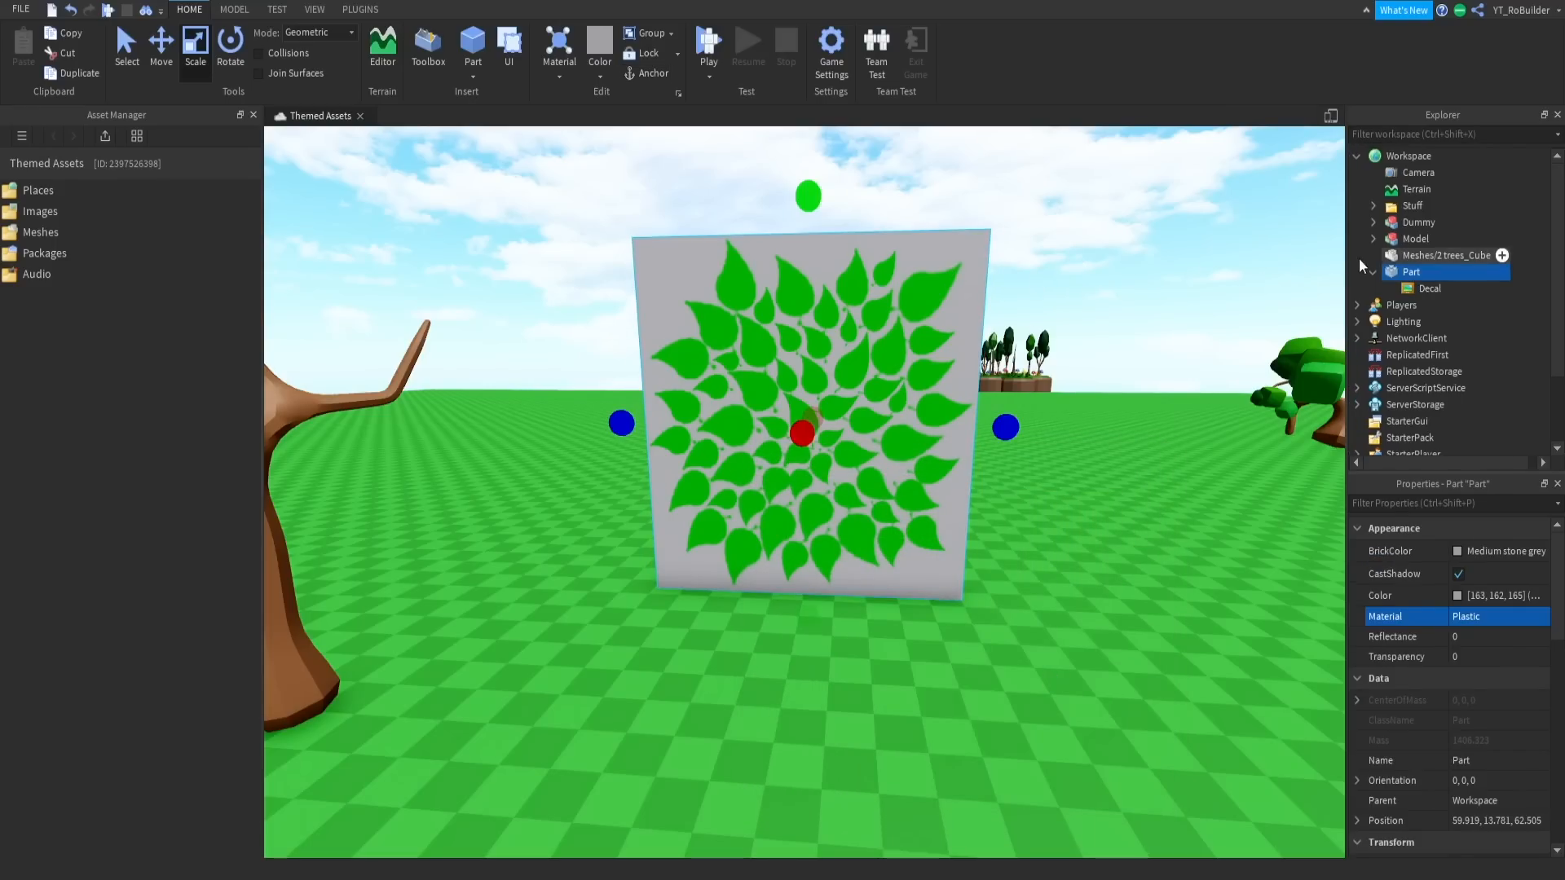
Set the leaf decal part's transparency to 1 and inspect the leaves from several angles.
{"action": "left_click", "coordinate": [1465, 657]}
{"action": "left_click_drag", "start_coordinate": [1506, 659], "coordinate": [1552, 662]}
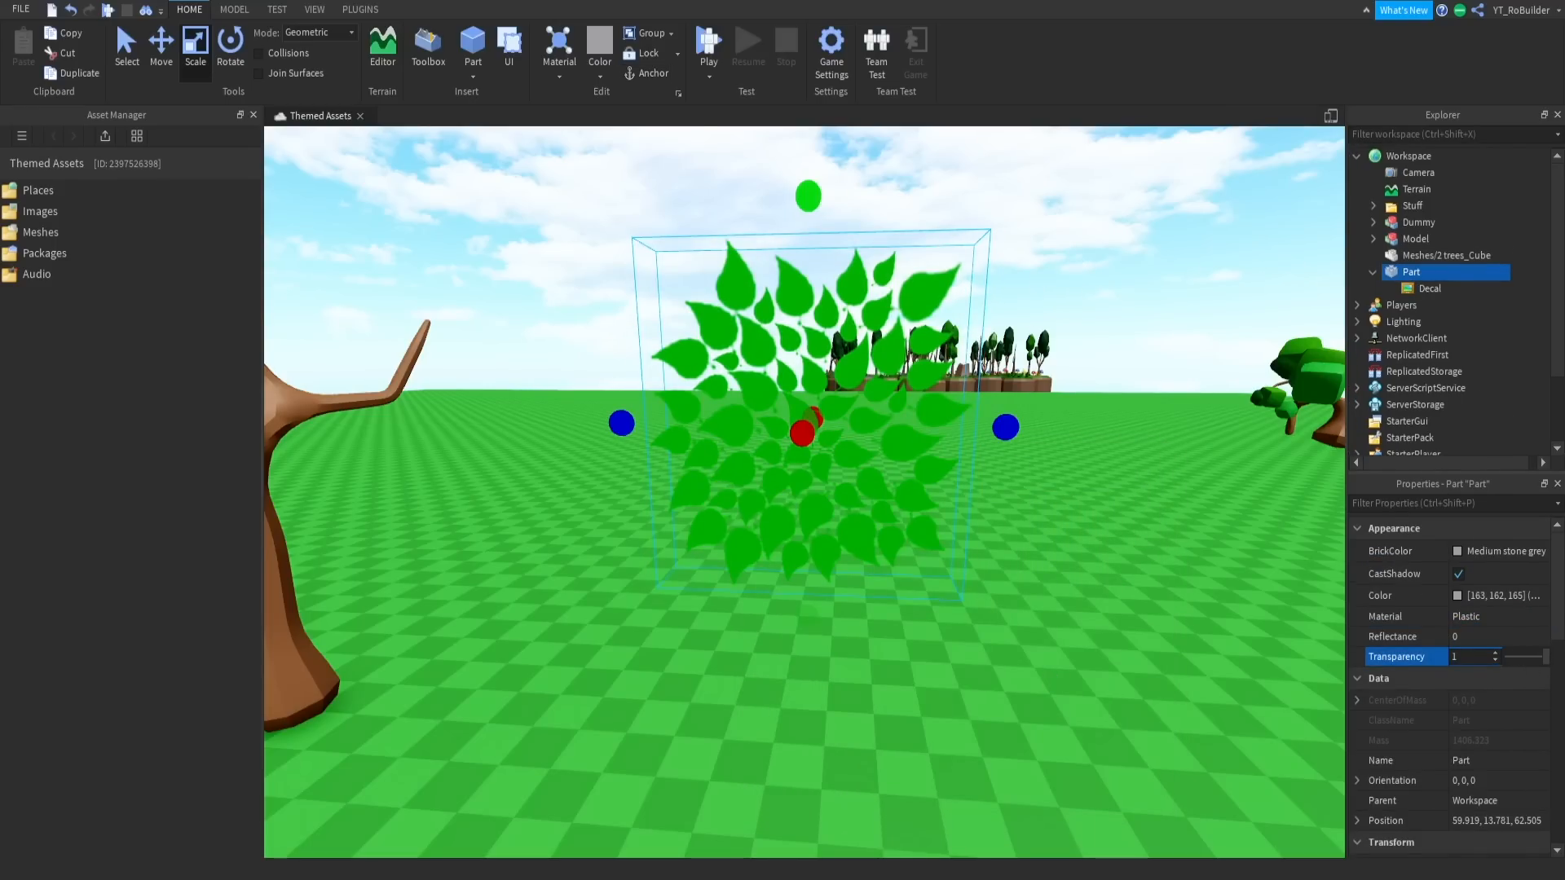
{"action": "left_click", "coordinate": [1080, 181]}
{"action": "key", "text": "d"}
{"action": "right_click_drag", "start_coordinate": [1094, 265], "coordinate": [1093, 262]}
{"action": "key", "text": "d"}
{"action": "key", "text": "a"}
{"action": "key", "text": "w"}
{"action": "key", "text": "s"}
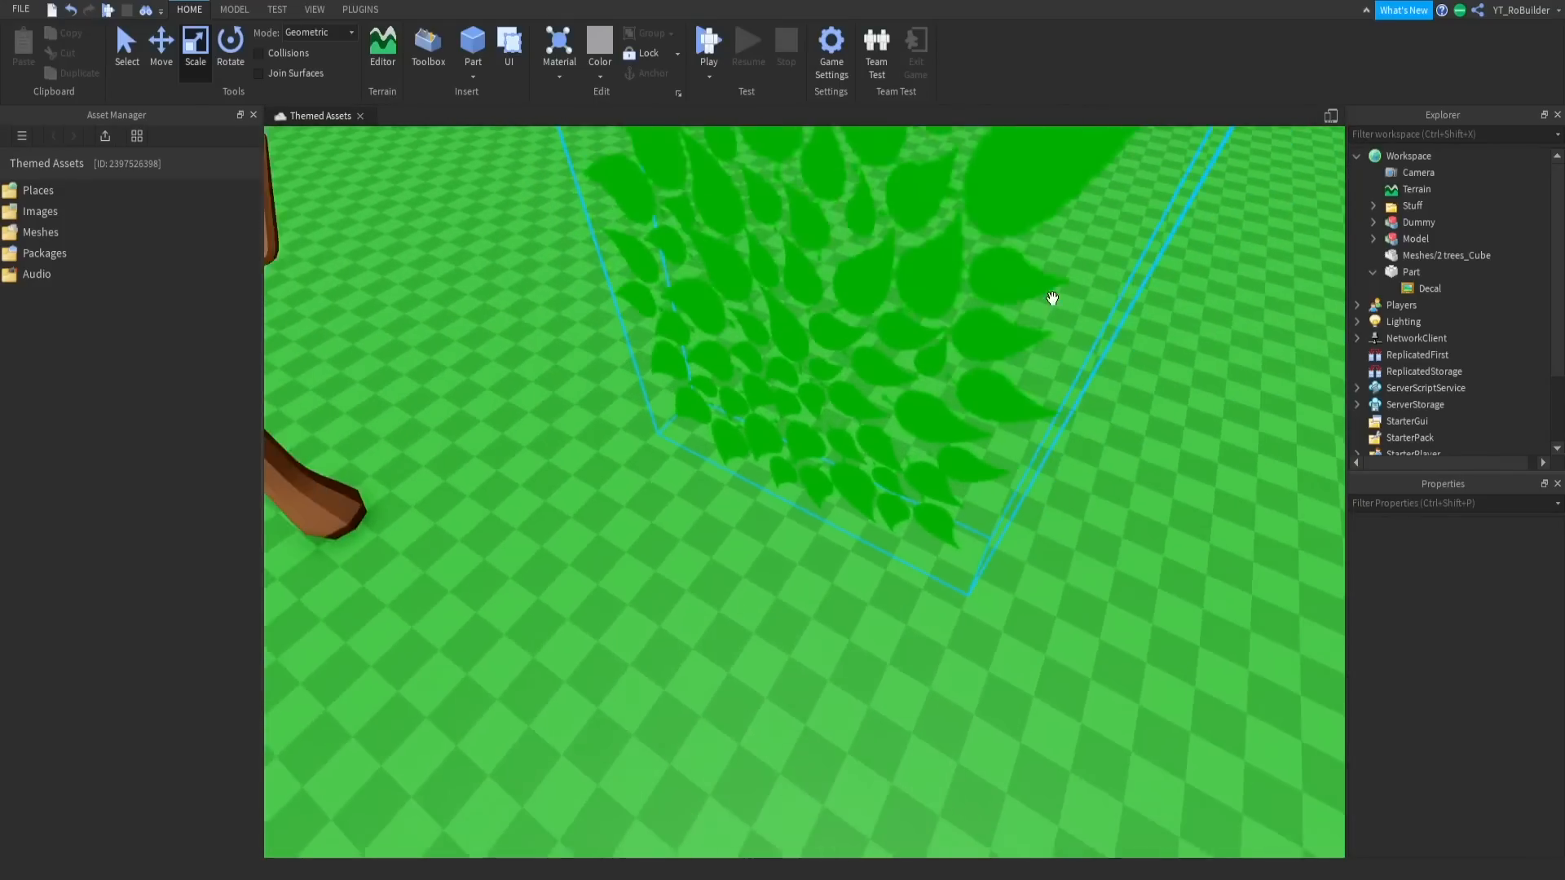
Reposition the transparent leaf part, and remove it and the old brown trunk mesh from the workspace.
{"action": "left_click_drag", "start_coordinate": [921, 358], "coordinate": [901, 440]}
{"action": "key", "text": "s"}
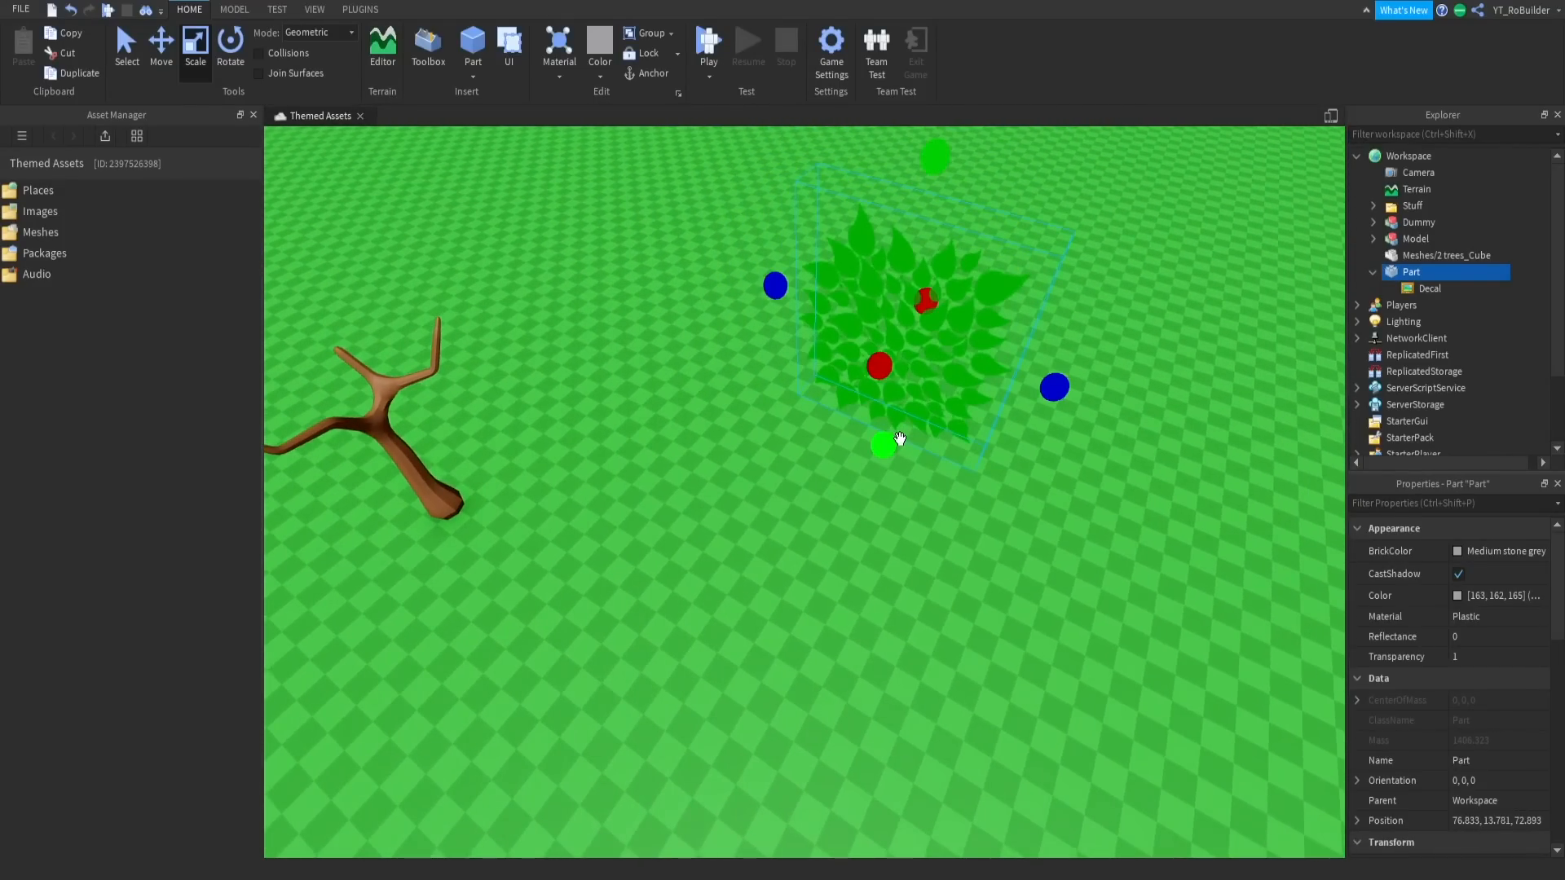
{"action": "right_click_drag", "start_coordinate": [932, 426], "coordinate": [965, 431]}
{"action": "key", "text": "w"}
{"action": "key", "text": "w"}
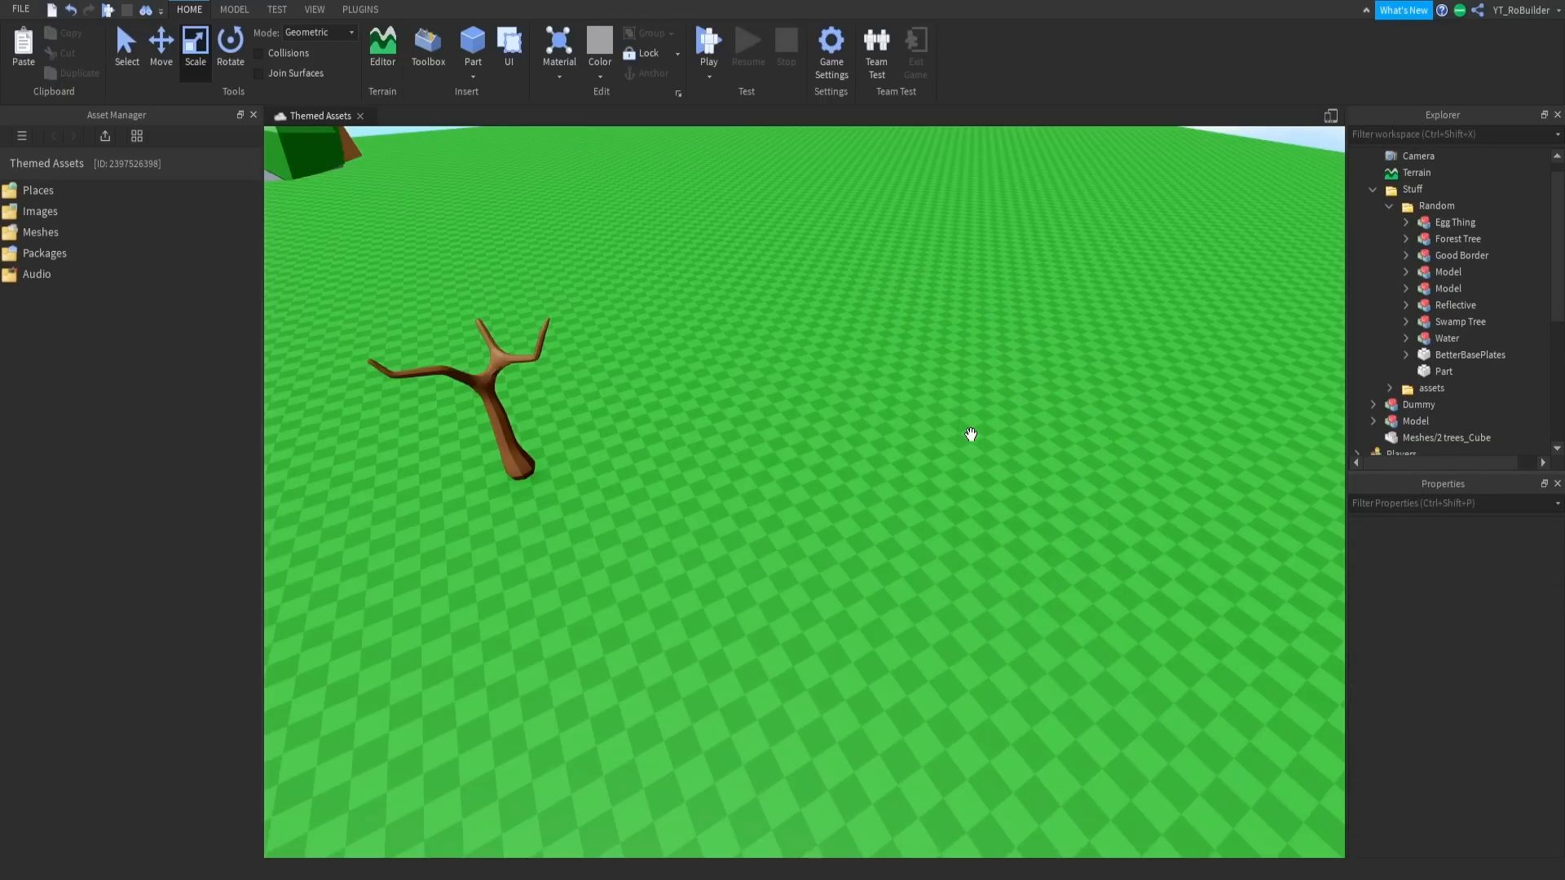
{"action": "left_click", "coordinate": [490, 383]}
{"action": "key", "text": "Delete"}
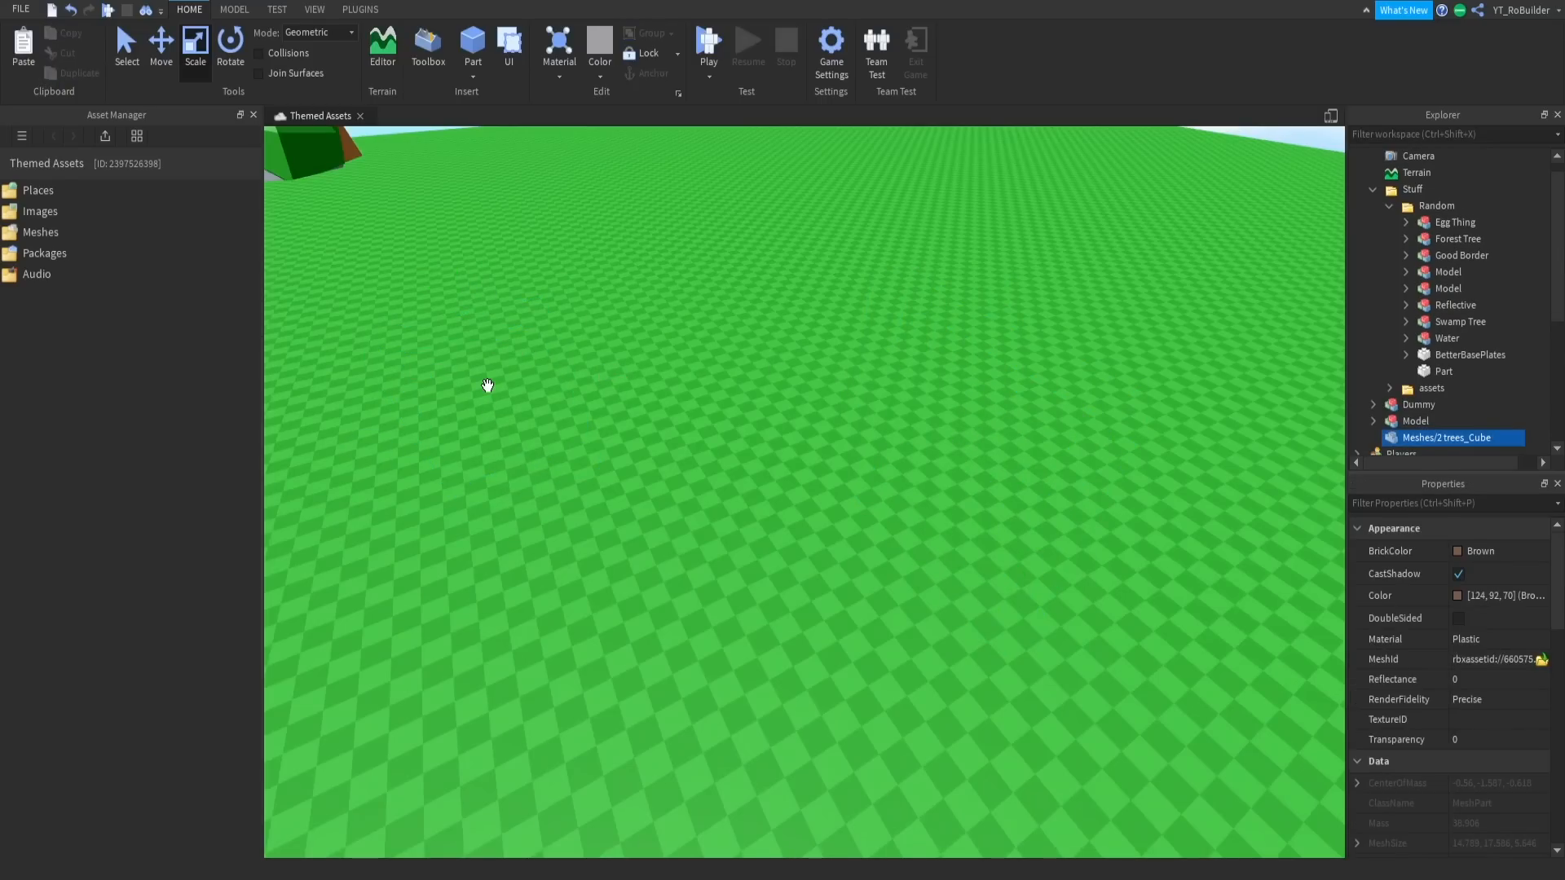
Bulk import trunks.fbx as separate meshes with rescaling of oversized meshes and reversal of inward-pointing normals enabled.
{"action": "left_click", "coordinate": [105, 135]}
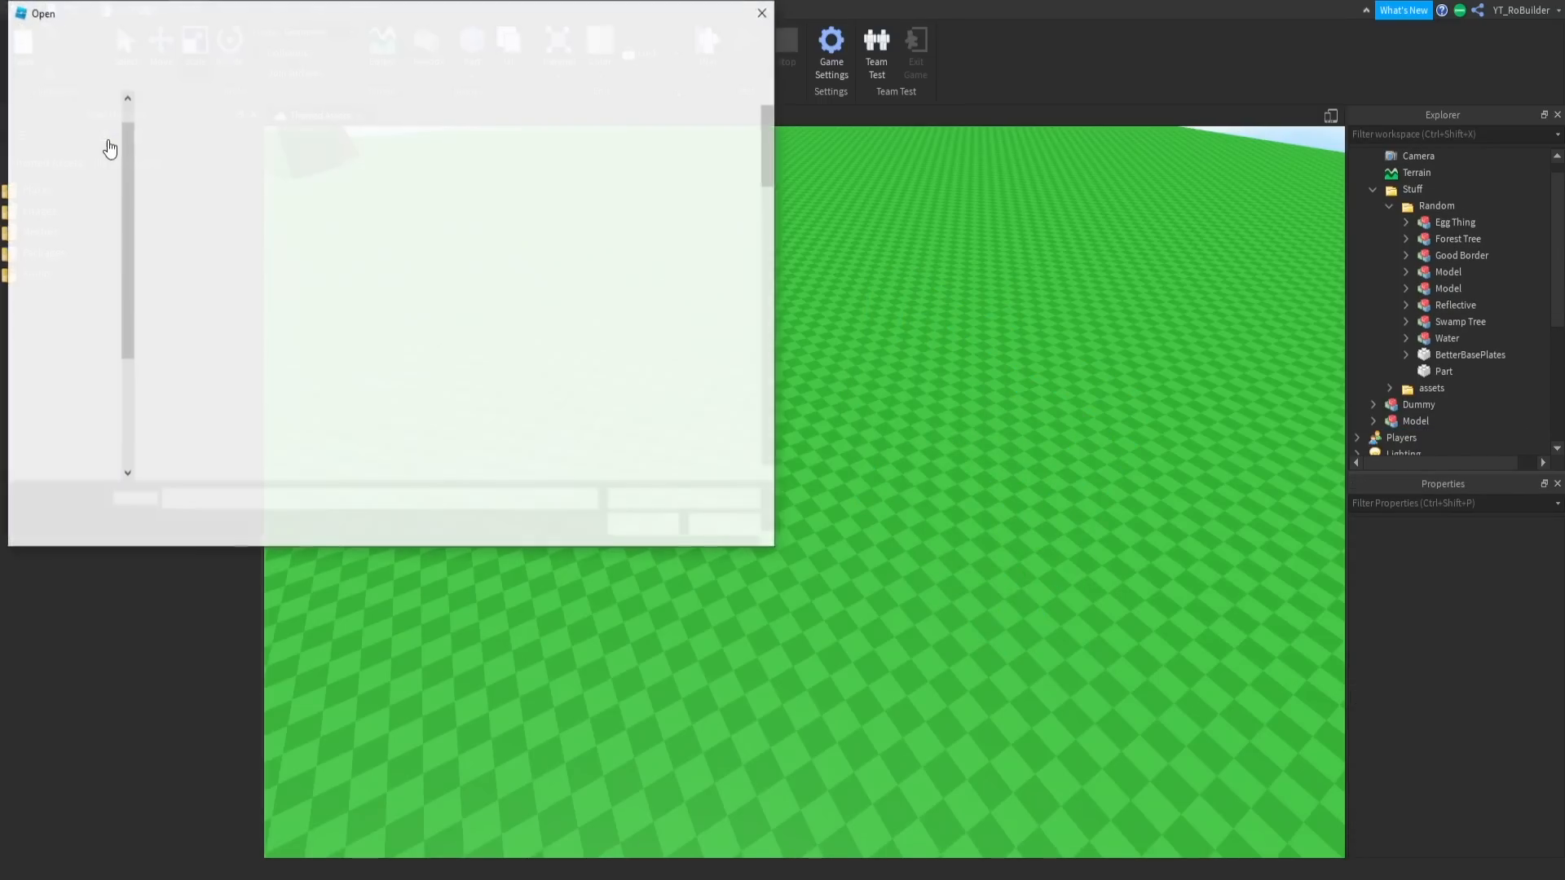
{"action": "key", "text": "Escape"}
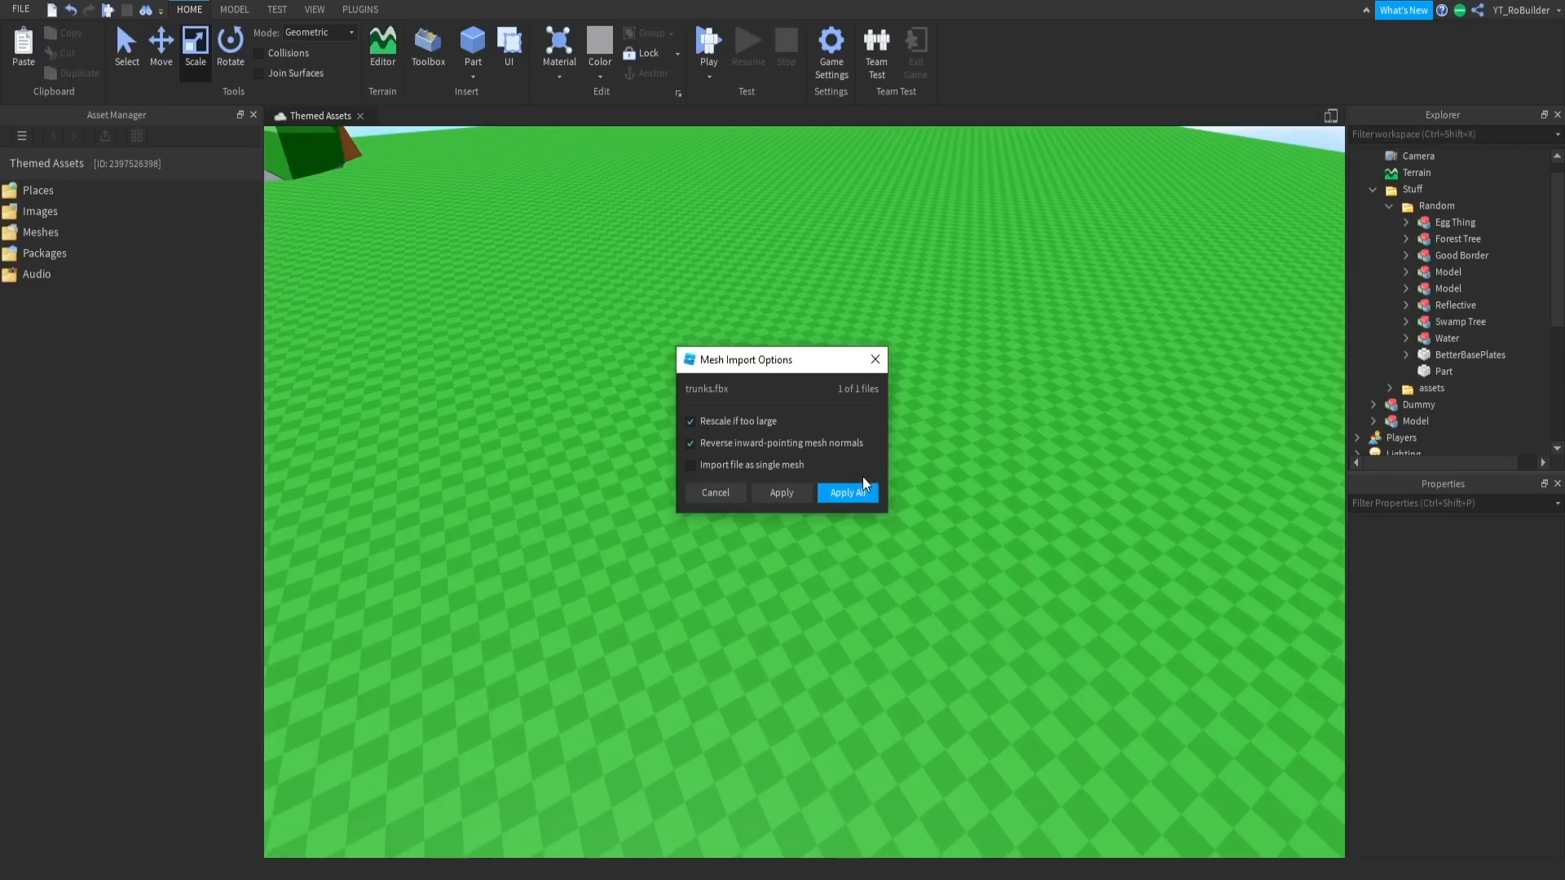
{"action": "left_click", "coordinate": [848, 494]}
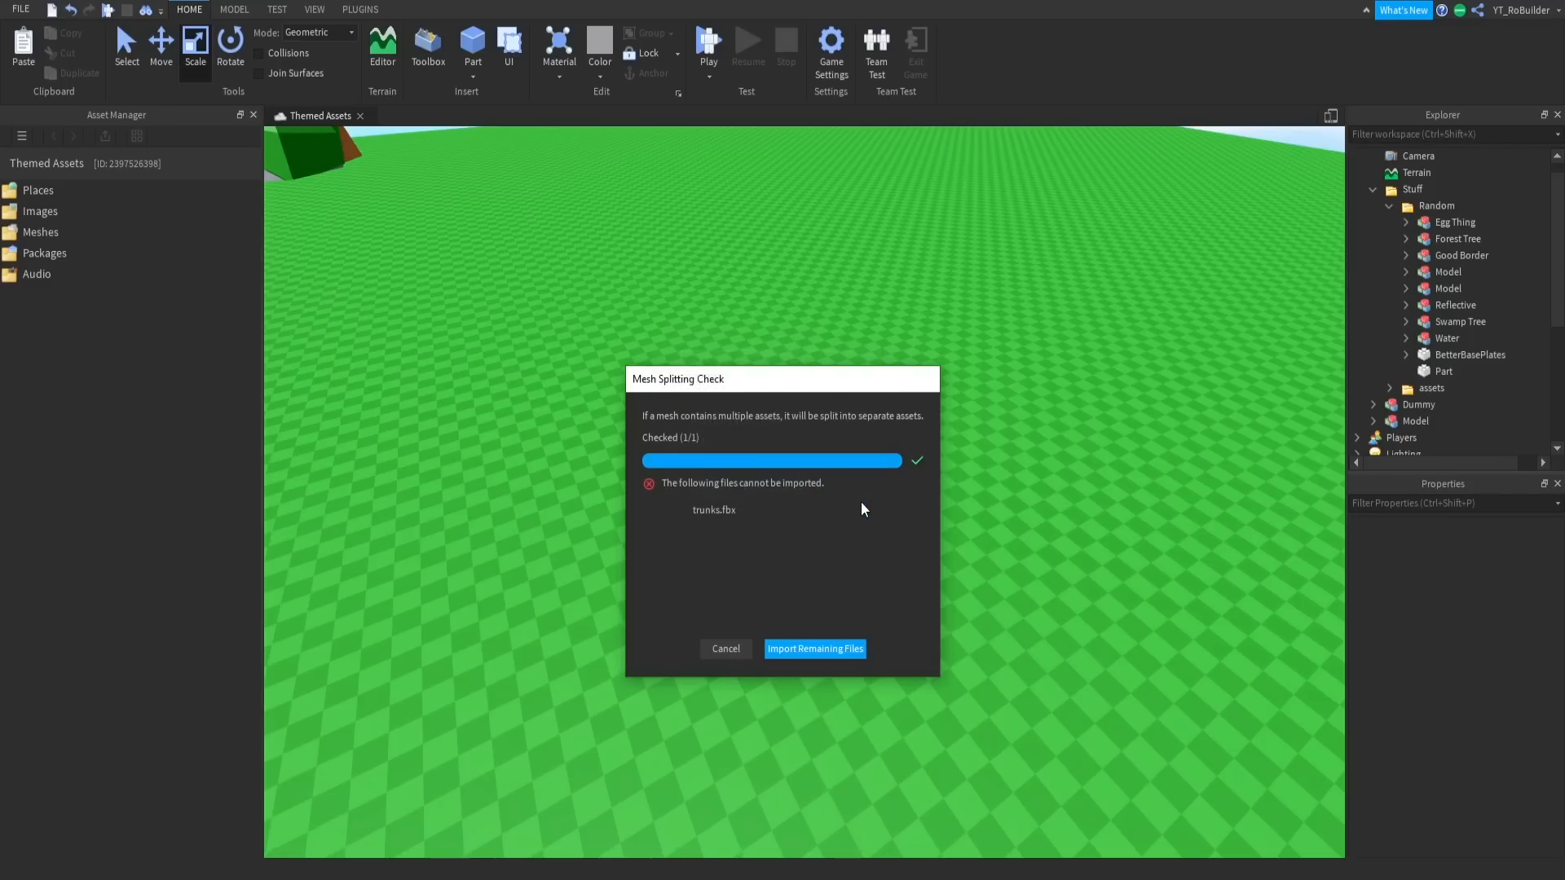
{"action": "left_click", "coordinate": [823, 650]}
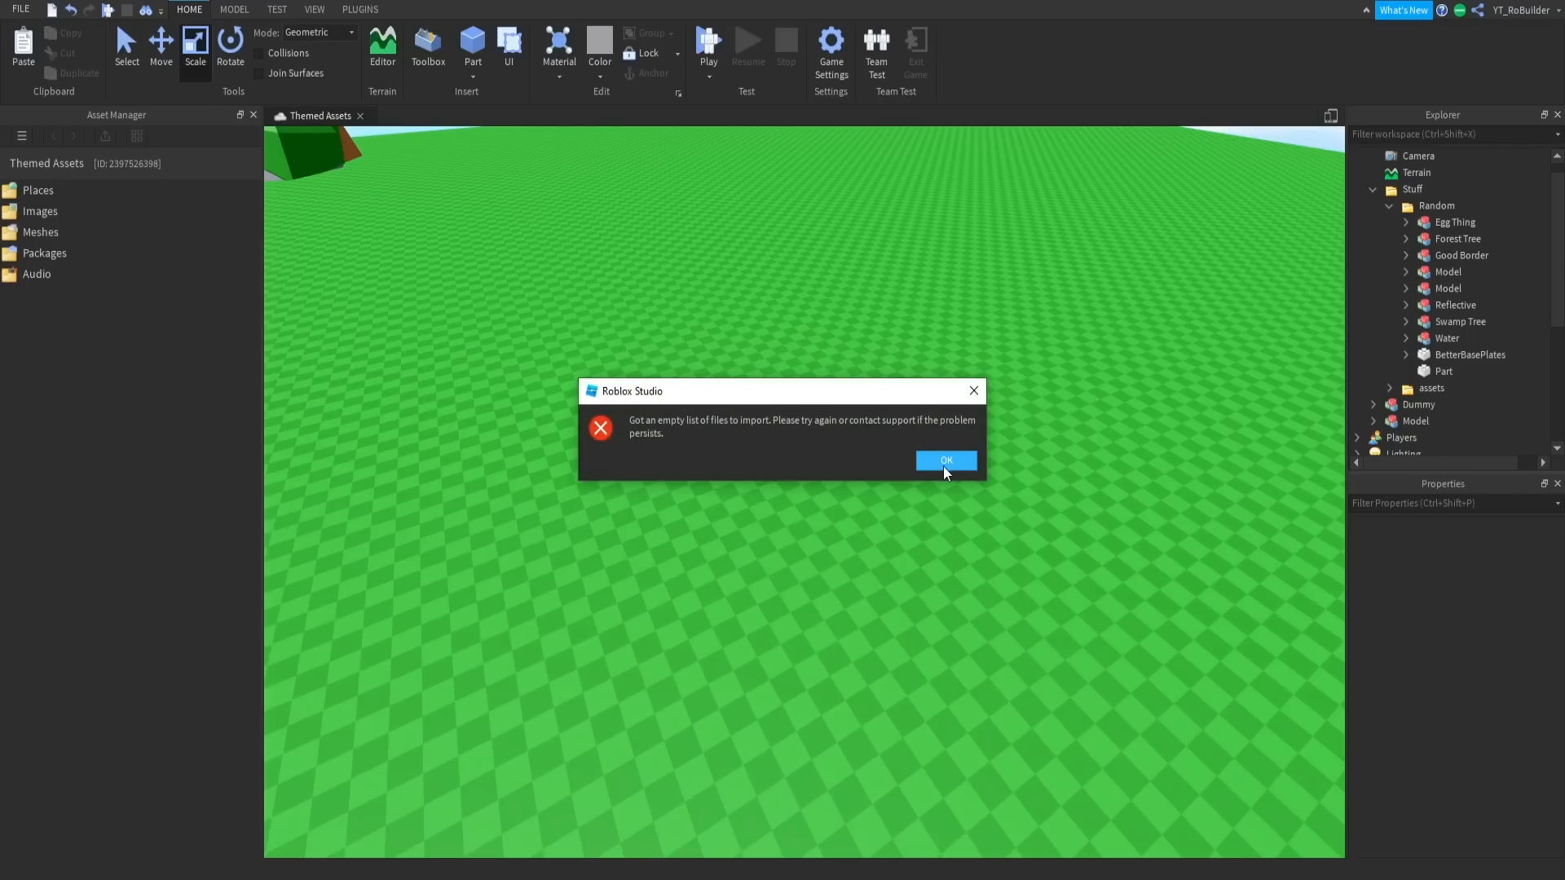
{"action": "left_click", "coordinate": [942, 464]}
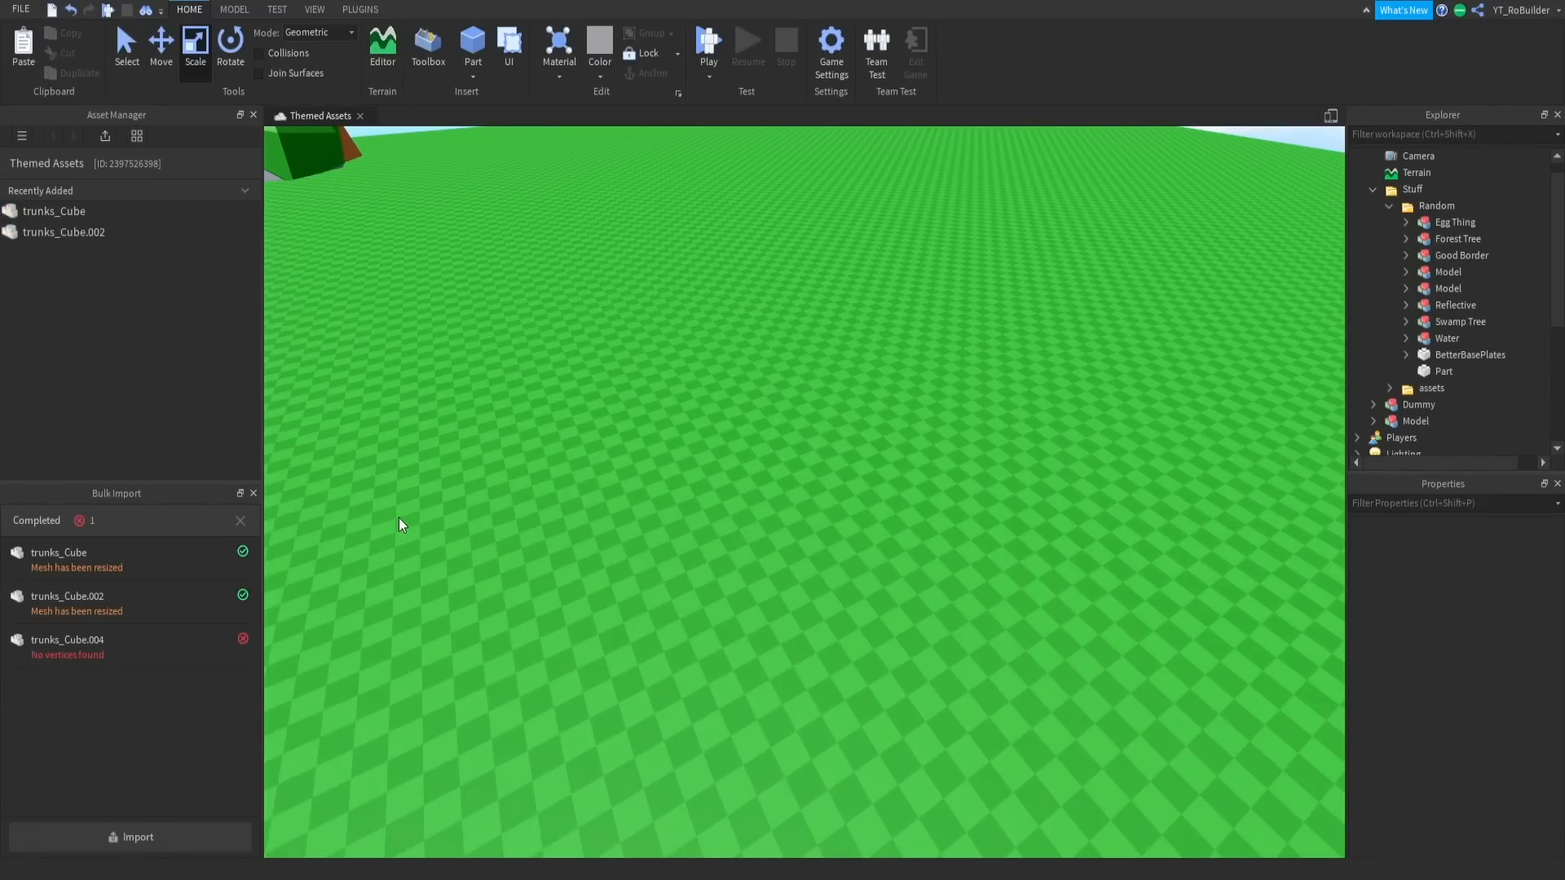
Insert the trunks_Cube and trunks_Cube.002 meshes together with their location and bring both into view.
{"action": "left_click", "coordinate": [96, 214]}
{"action": "left_click", "coordinate": [95, 229], "text": "shift"}
{"action": "right_click", "coordinate": [95, 228]}
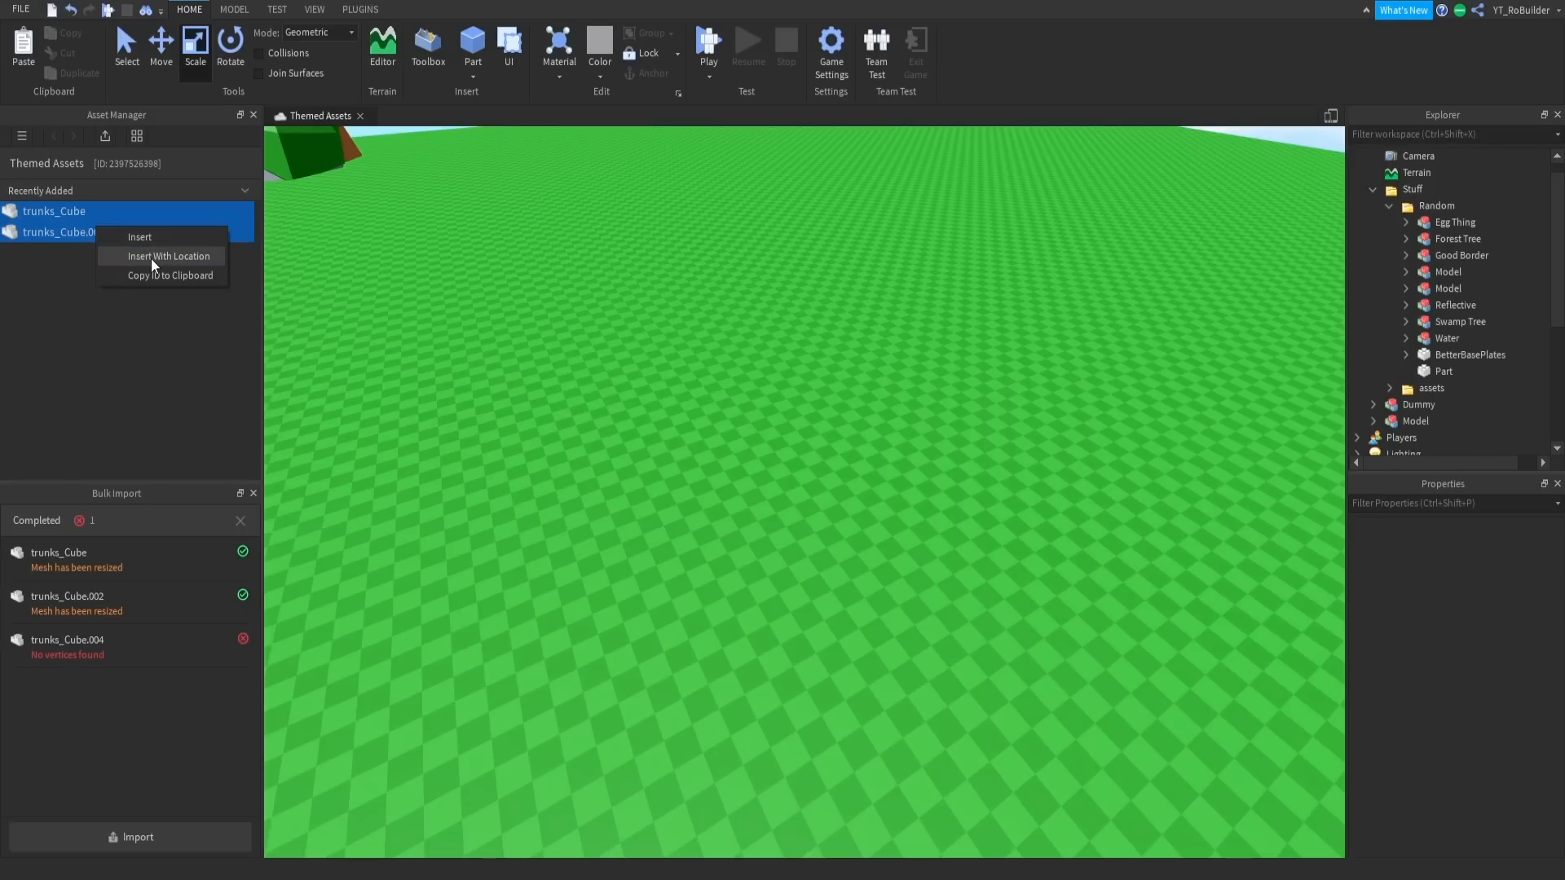
{"action": "left_click", "coordinate": [150, 257]}
{"action": "left_click_drag", "start_coordinate": [958, 534], "coordinate": [948, 575]}
{"action": "right_click_drag", "start_coordinate": [948, 576], "coordinate": [943, 576]}
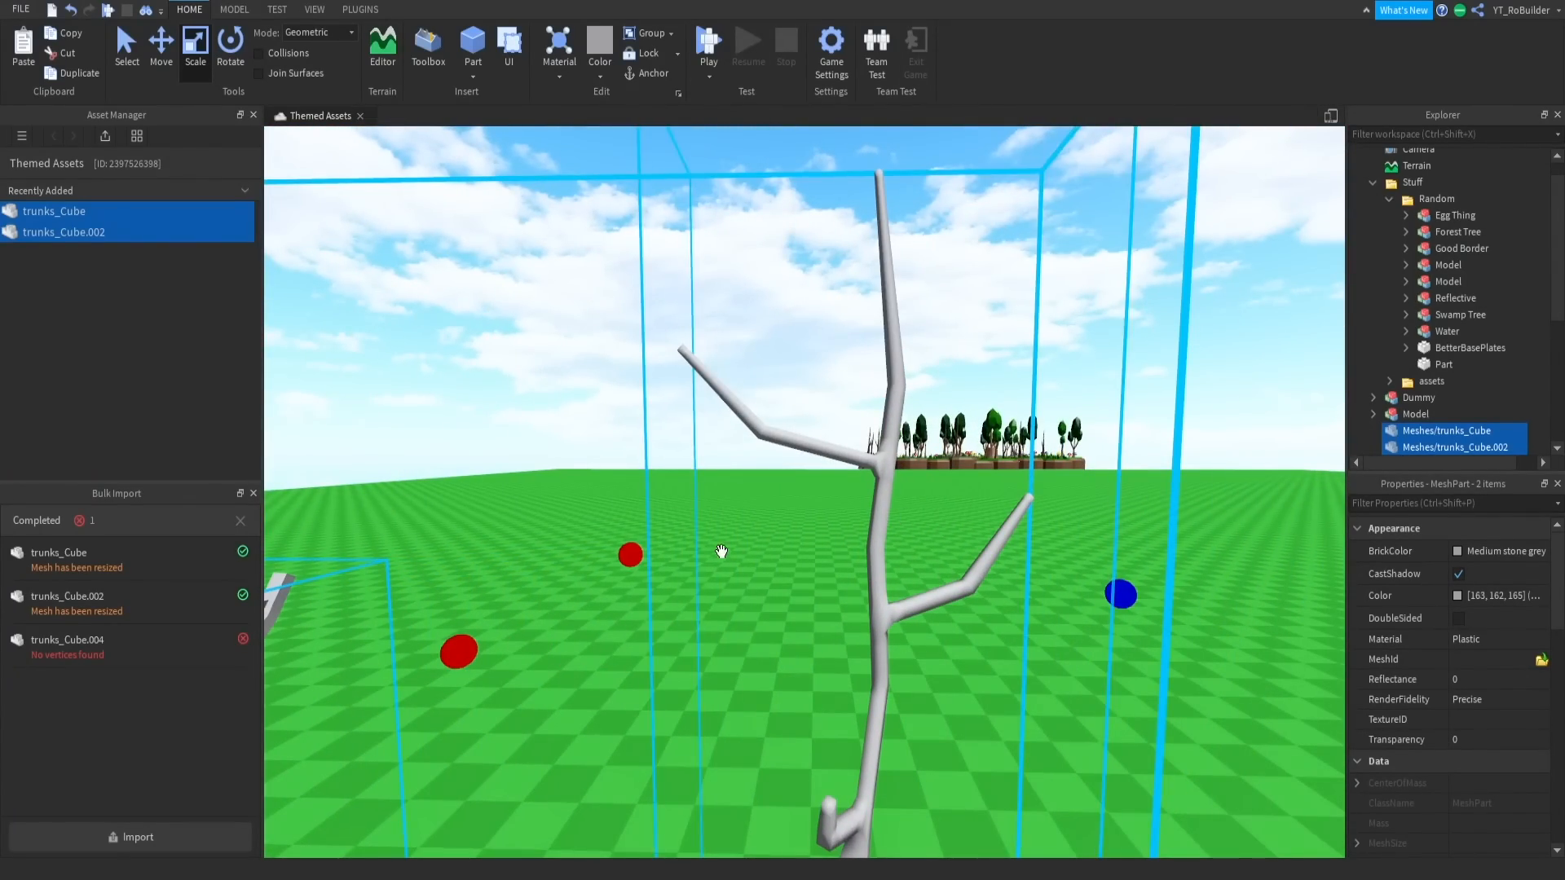
{"action": "key", "text": "f"}
{"action": "right_click_drag", "start_coordinate": [814, 409], "coordinate": [814, 408]}
{"action": "key", "text": "s"}
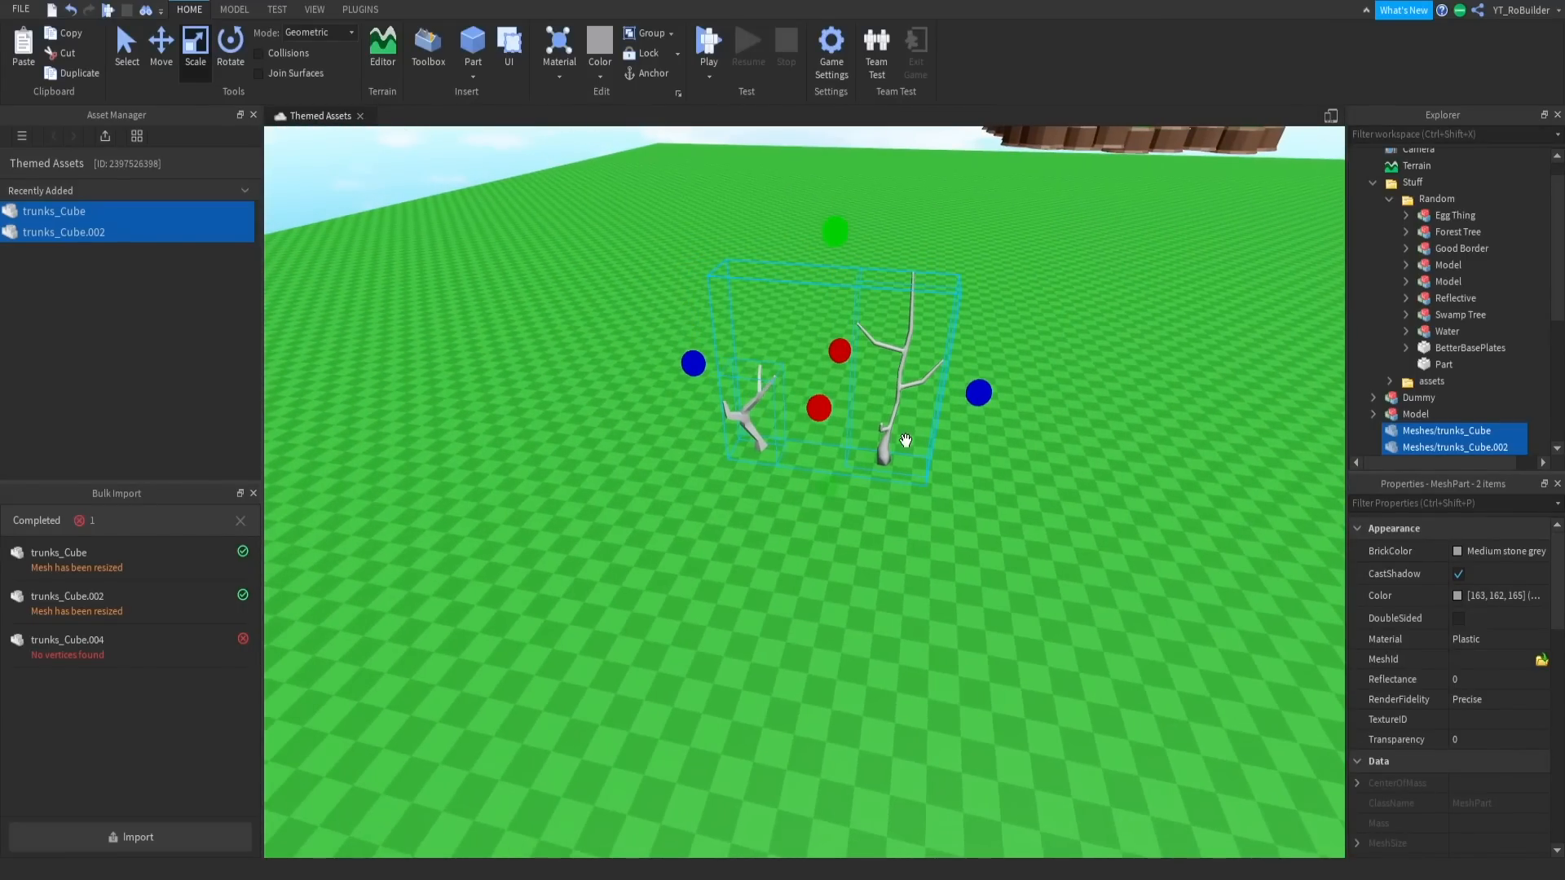
Set the BrickColor of both trunk meshes to Brown and clear the selection.
{"action": "right_click_drag", "start_coordinate": [906, 434], "coordinate": [908, 433]}
{"action": "key", "text": "w"}
{"action": "left_click", "coordinate": [1503, 551]}
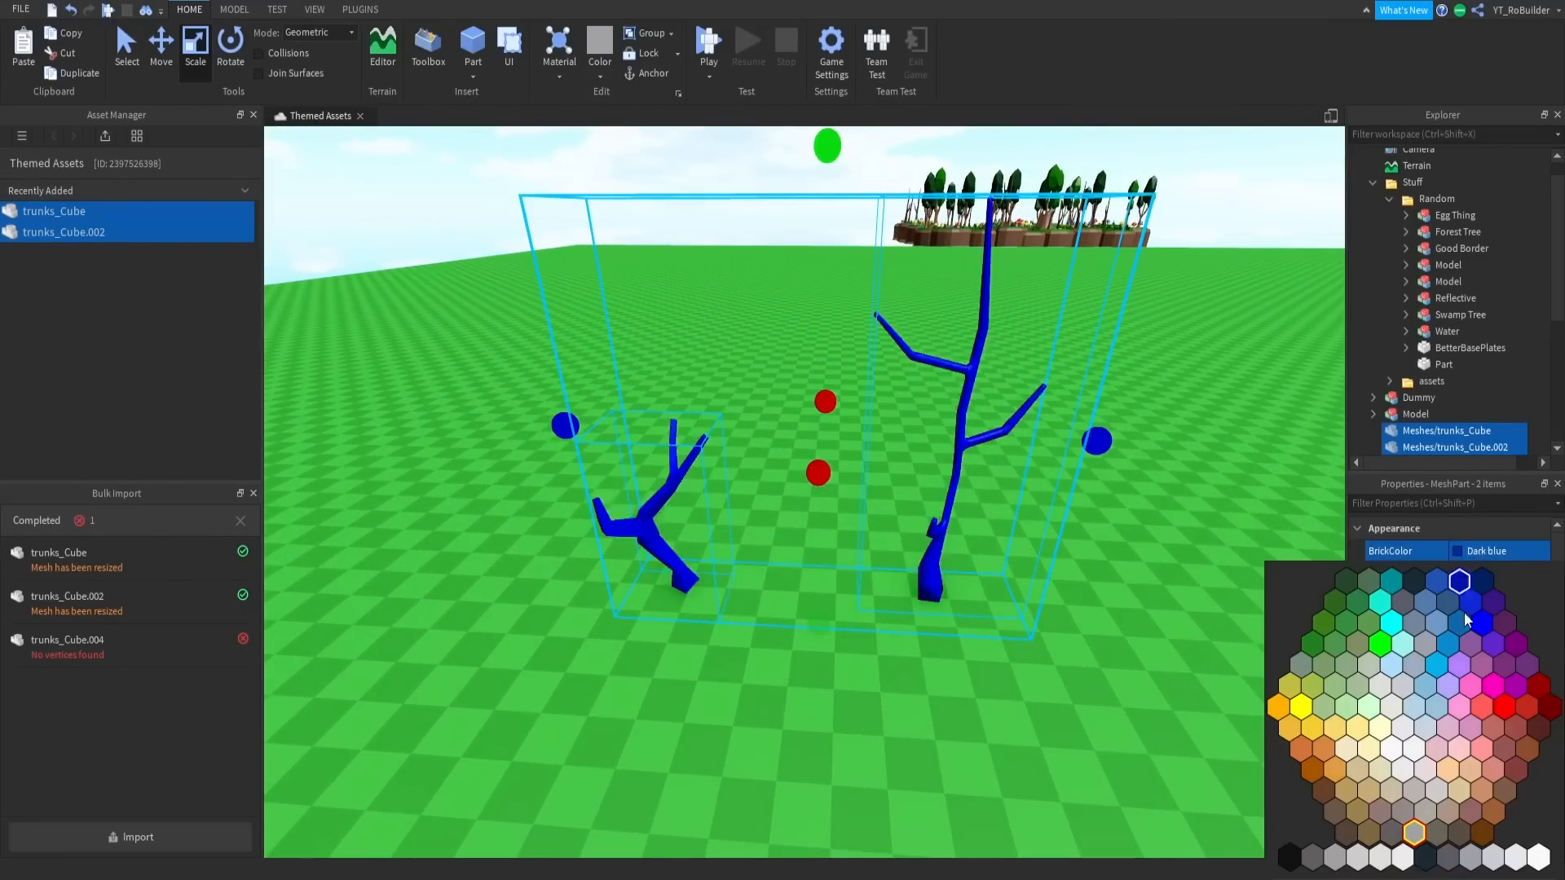
{"action": "left_click", "coordinate": [1506, 790]}
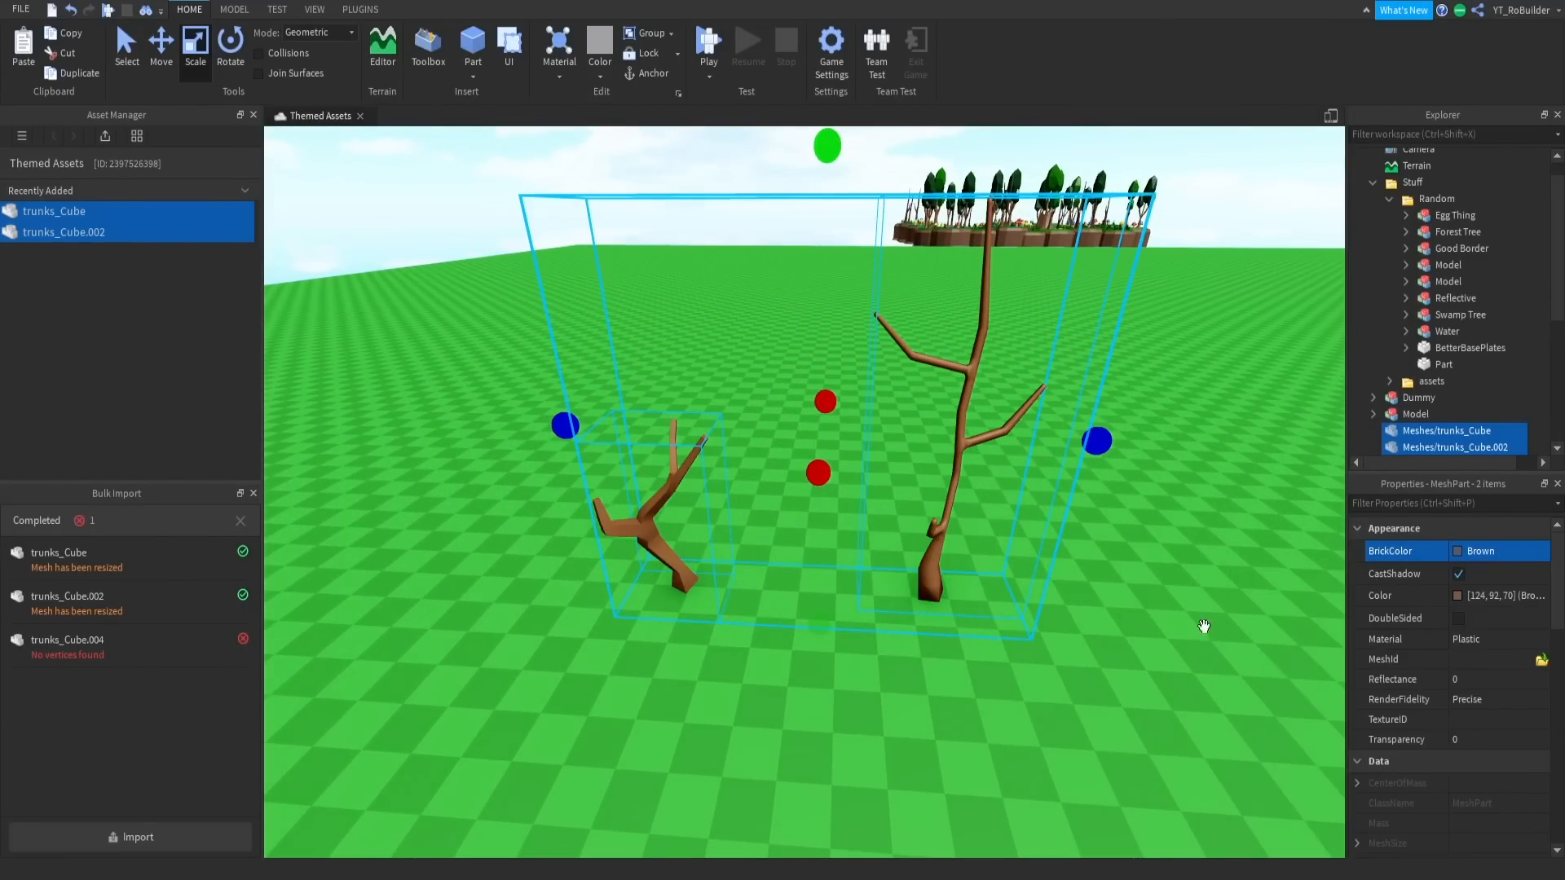
{"action": "left_click", "coordinate": [1192, 478]}
Insert a sphere part on the baseplate beside the taller trunk.
{"action": "left_click", "coordinate": [691, 381]}
{"action": "right_click_drag", "start_coordinate": [795, 363], "coordinate": [796, 364]}
{"action": "key", "text": "s"}
{"action": "key", "text": "w"}
{"action": "key", "text": "d"}
{"action": "right_click_drag", "start_coordinate": [797, 364], "coordinate": [795, 365]}
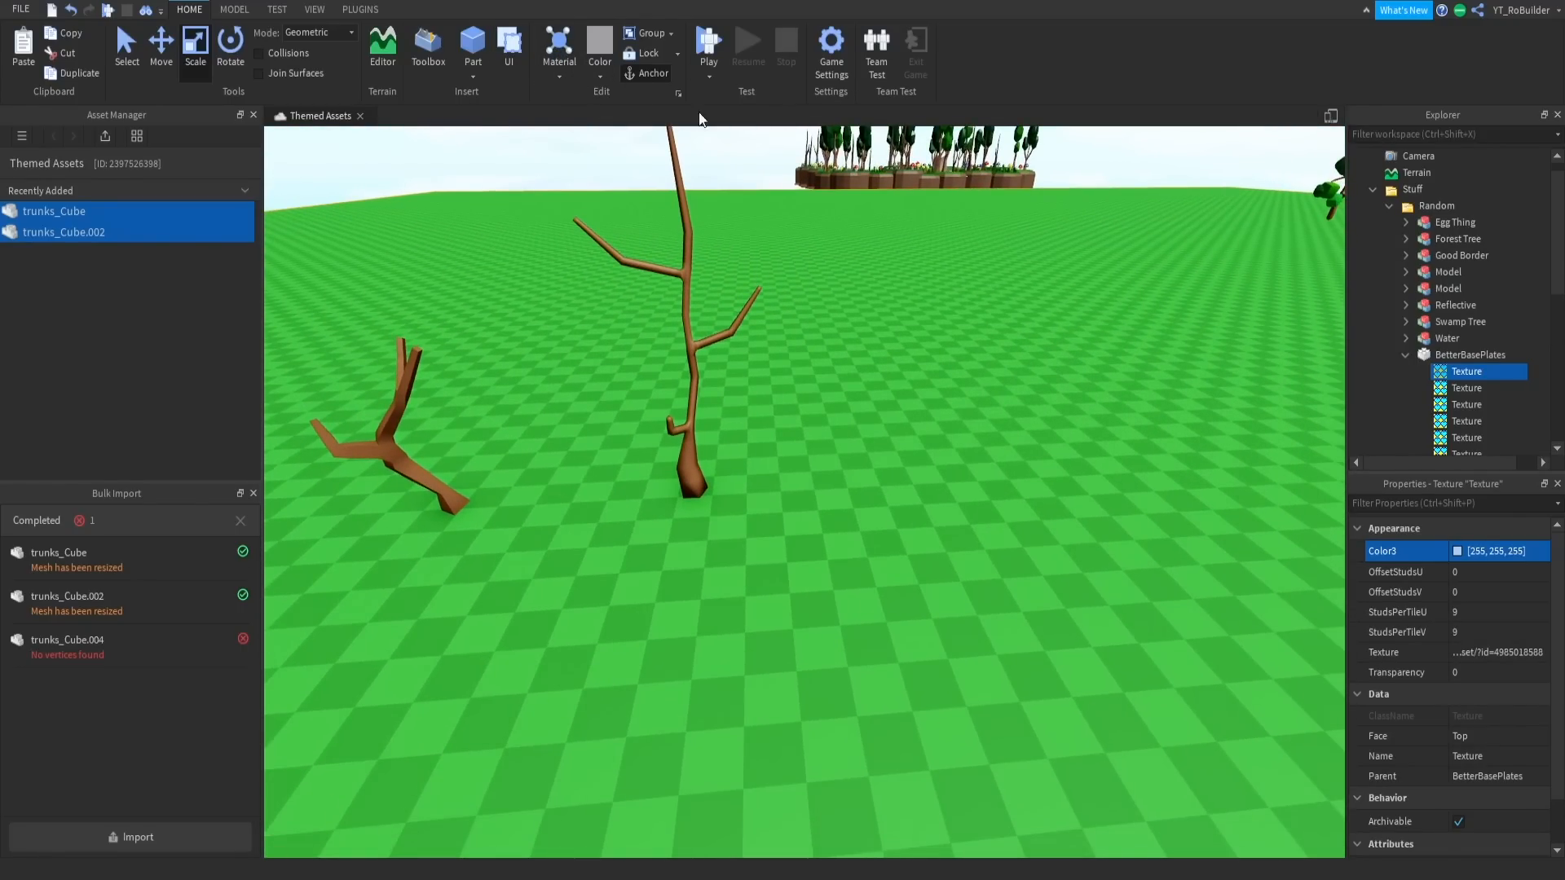
{"action": "left_click", "coordinate": [501, 114]}
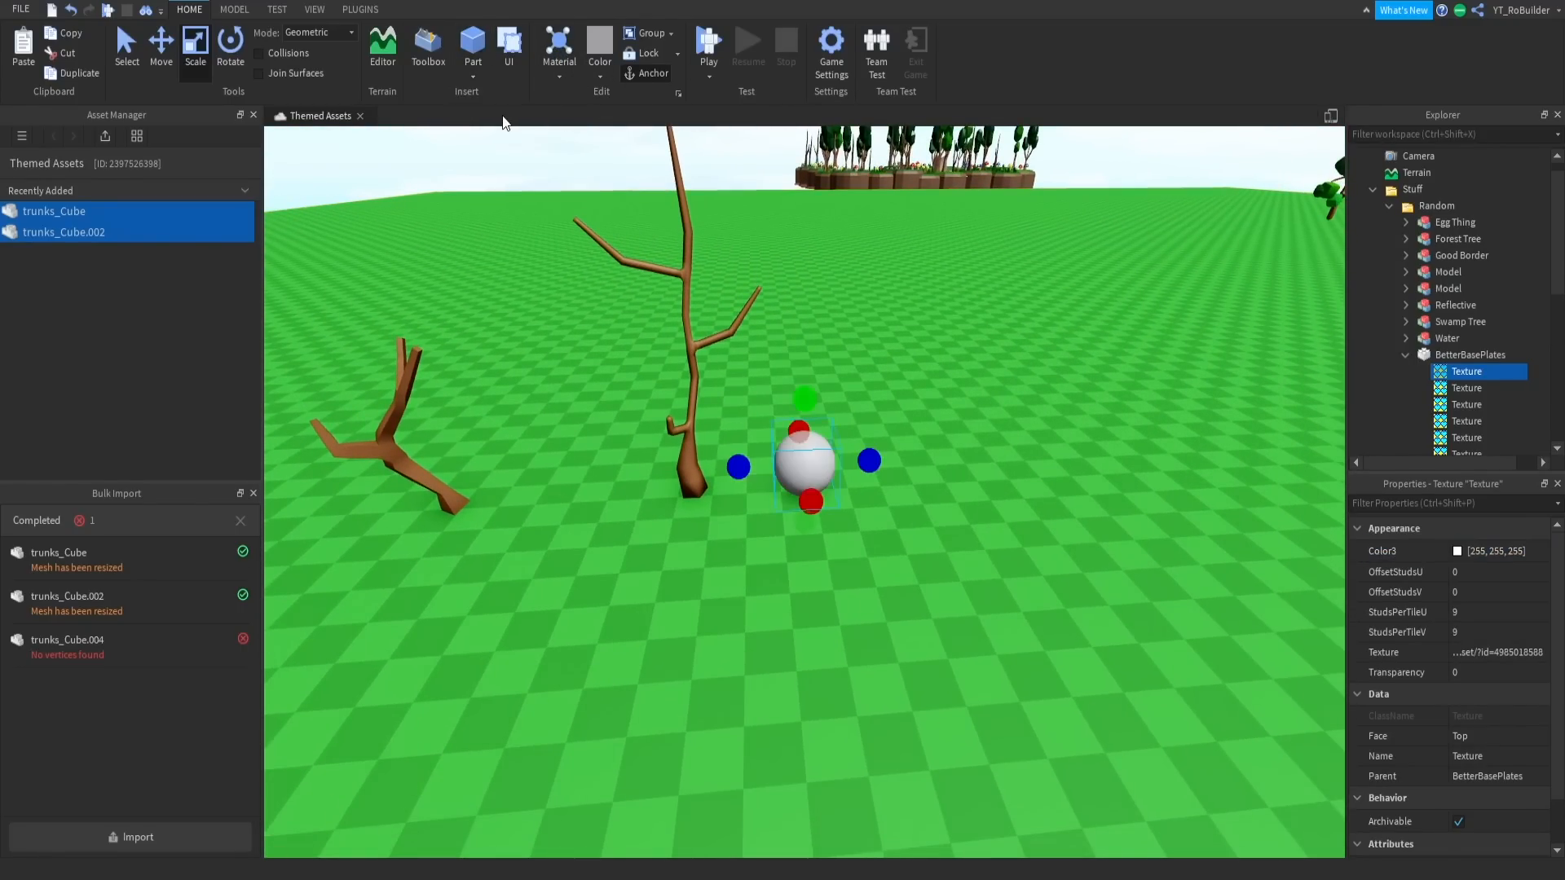
{"action": "key", "text": "d"}
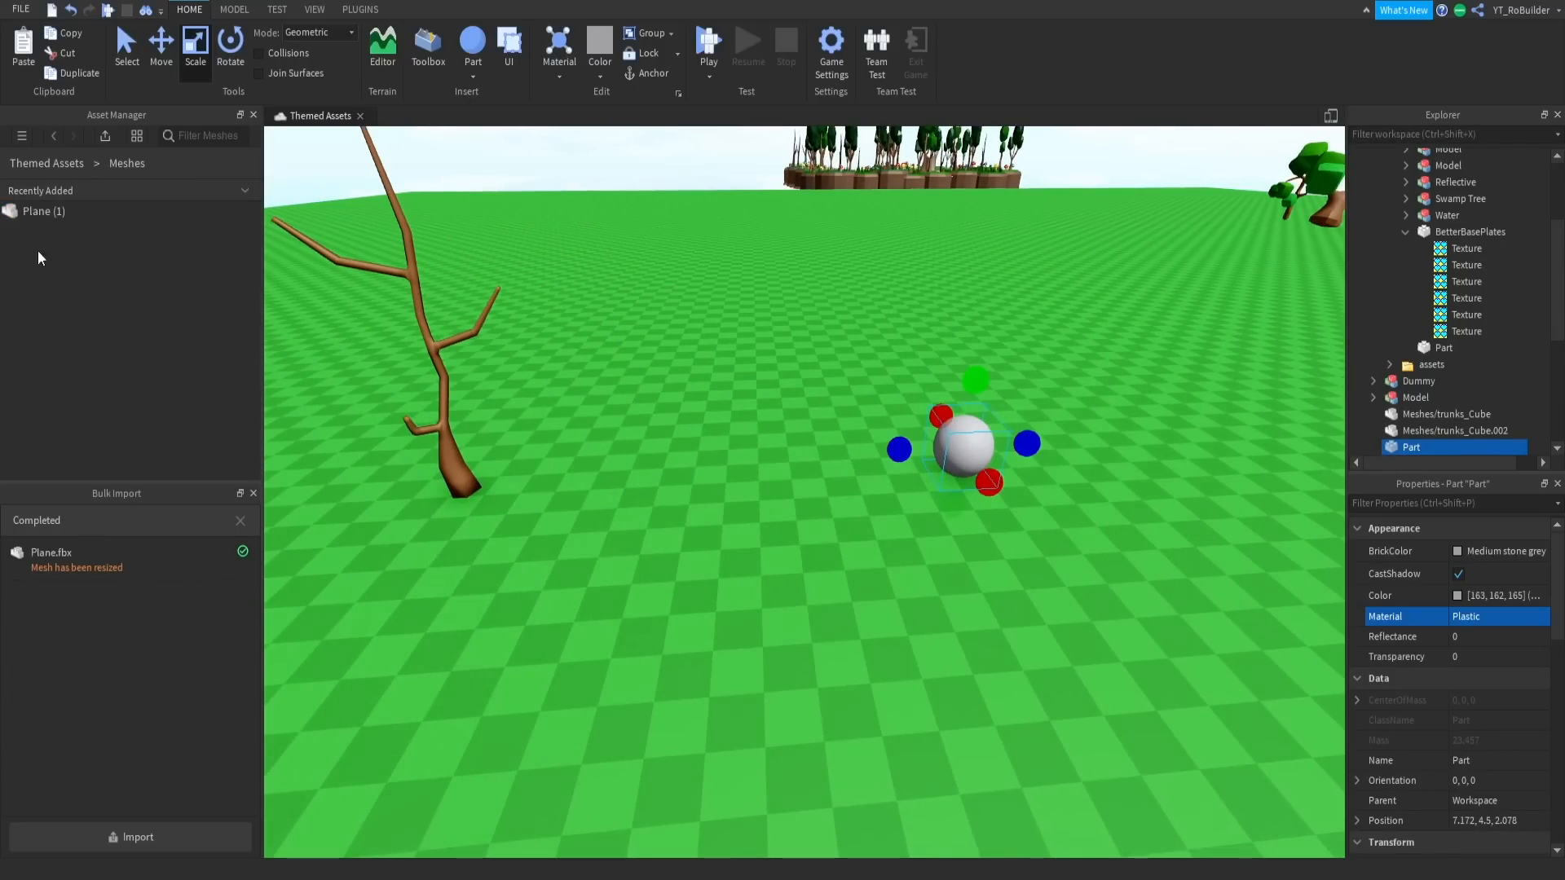
Insert the imported Plane (1) mesh and raise it above the baseplate near the sphere.
{"action": "double_click", "coordinate": [46, 214]}
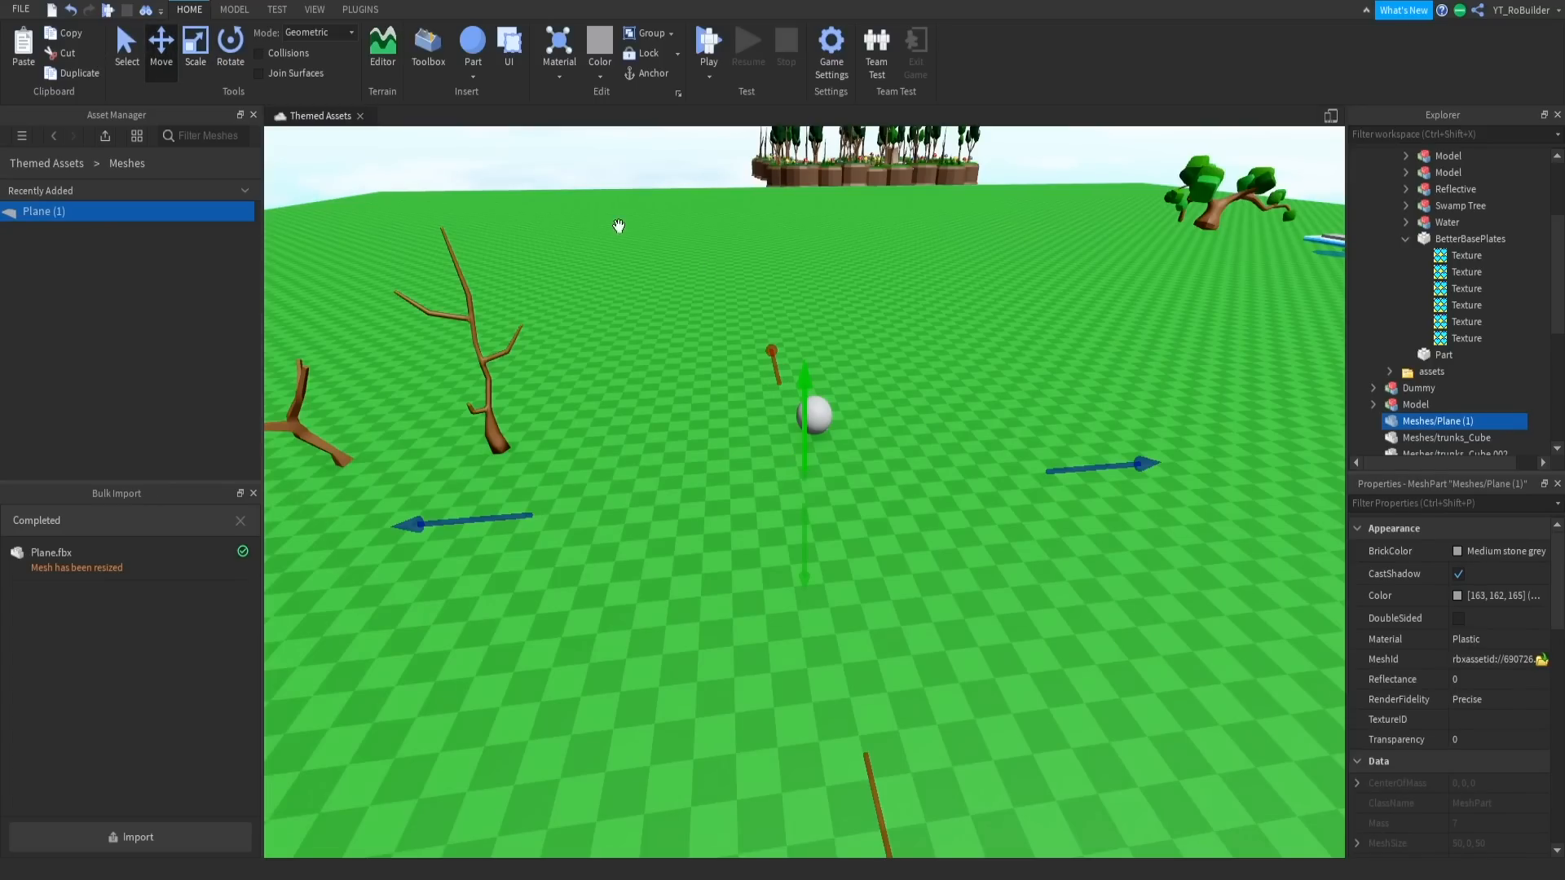
{"action": "left_click_drag", "start_coordinate": [812, 413], "coordinate": [811, 375]}
{"action": "key", "text": "s"}
{"action": "left_click_drag", "start_coordinate": [814, 514], "coordinate": [764, 419]}
{"action": "key", "text": "d"}
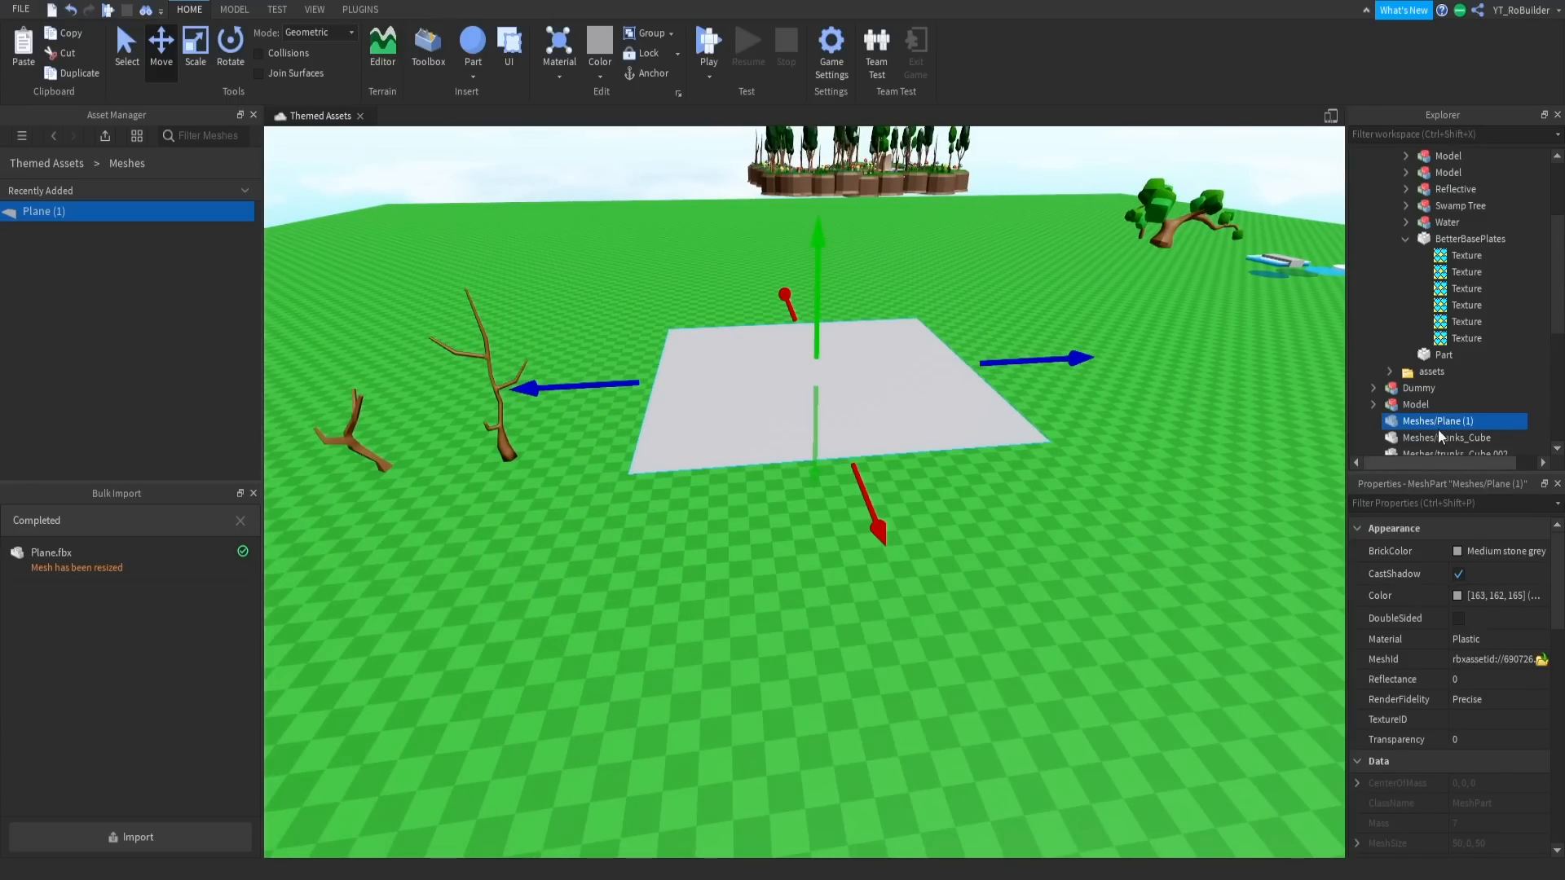
Copy the sphere's position and set the plane mesh's position to the same 7.172, 4.5, 2.078.
{"action": "scroll", "coordinate": [968, 517], "scroll_direction": "up", "scroll_amount": 10}
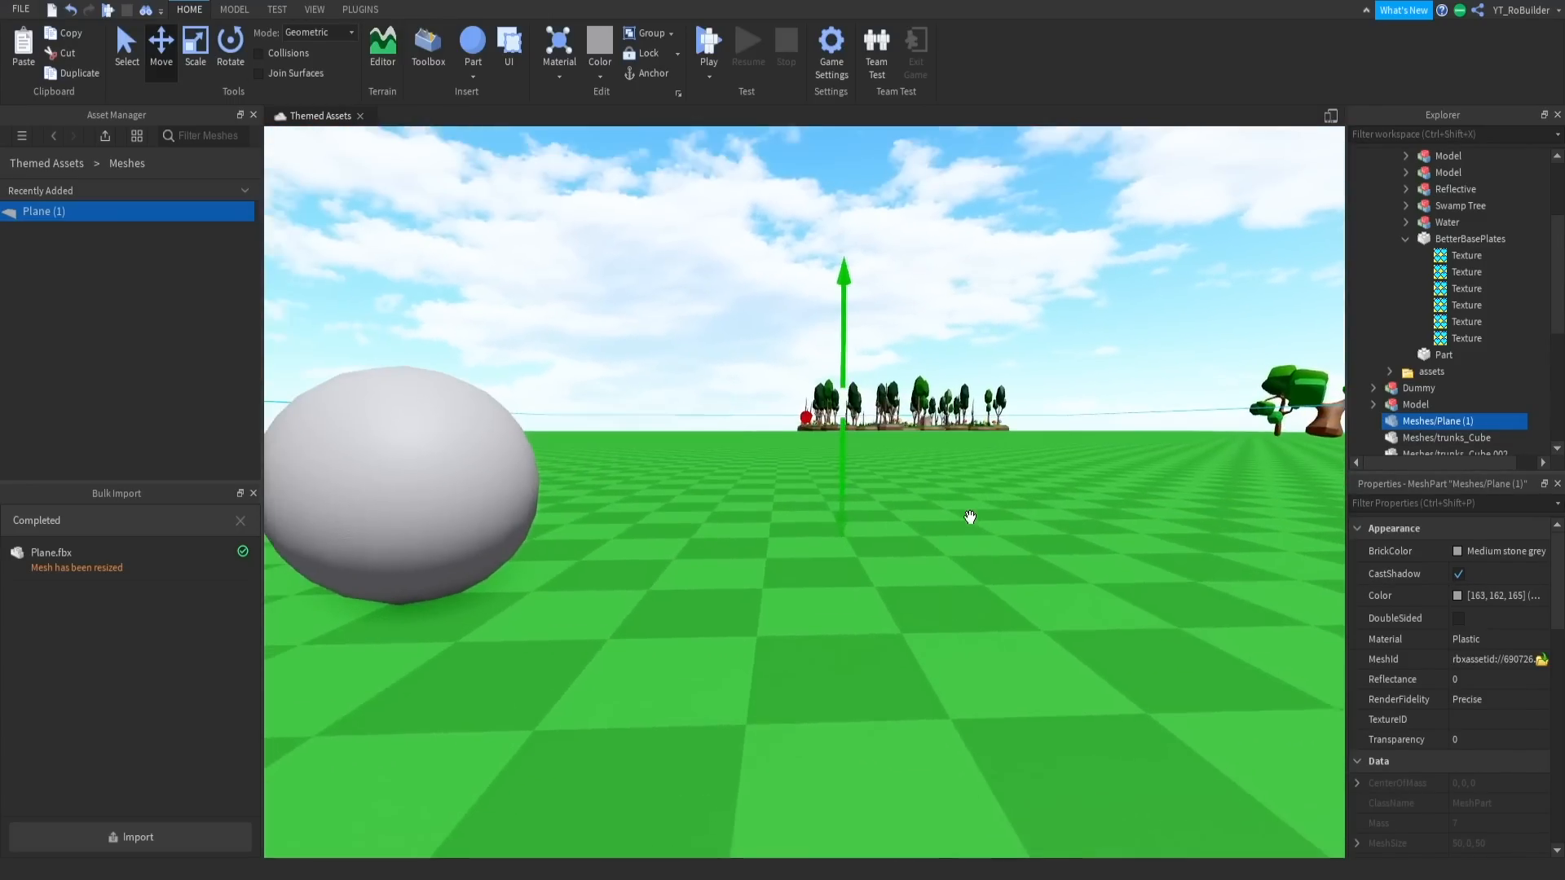
{"action": "scroll", "coordinate": [970, 518], "scroll_direction": "down", "scroll_amount": 2}
{"action": "left_click", "coordinate": [721, 494]}
{"action": "right_click_drag", "start_coordinate": [803, 480], "coordinate": [810, 482]}
{"action": "scroll", "coordinate": [810, 483], "scroll_direction": "down", "scroll_amount": 5}
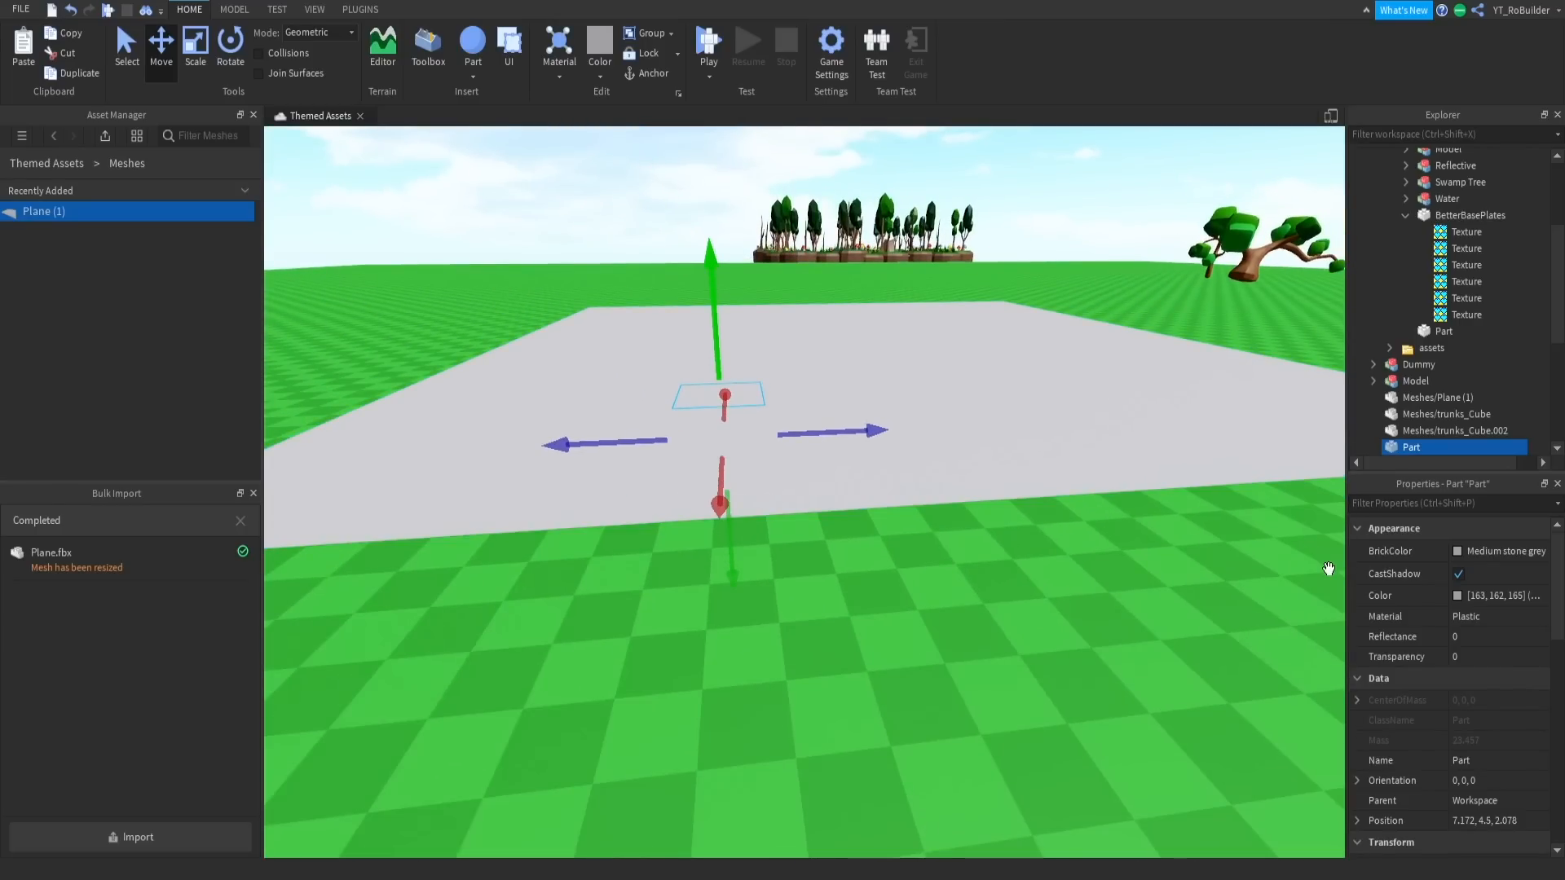
{"action": "scroll", "coordinate": [1500, 681], "scroll_direction": "down", "scroll_amount": 3}
{"action": "left_click", "coordinate": [1500, 695]}
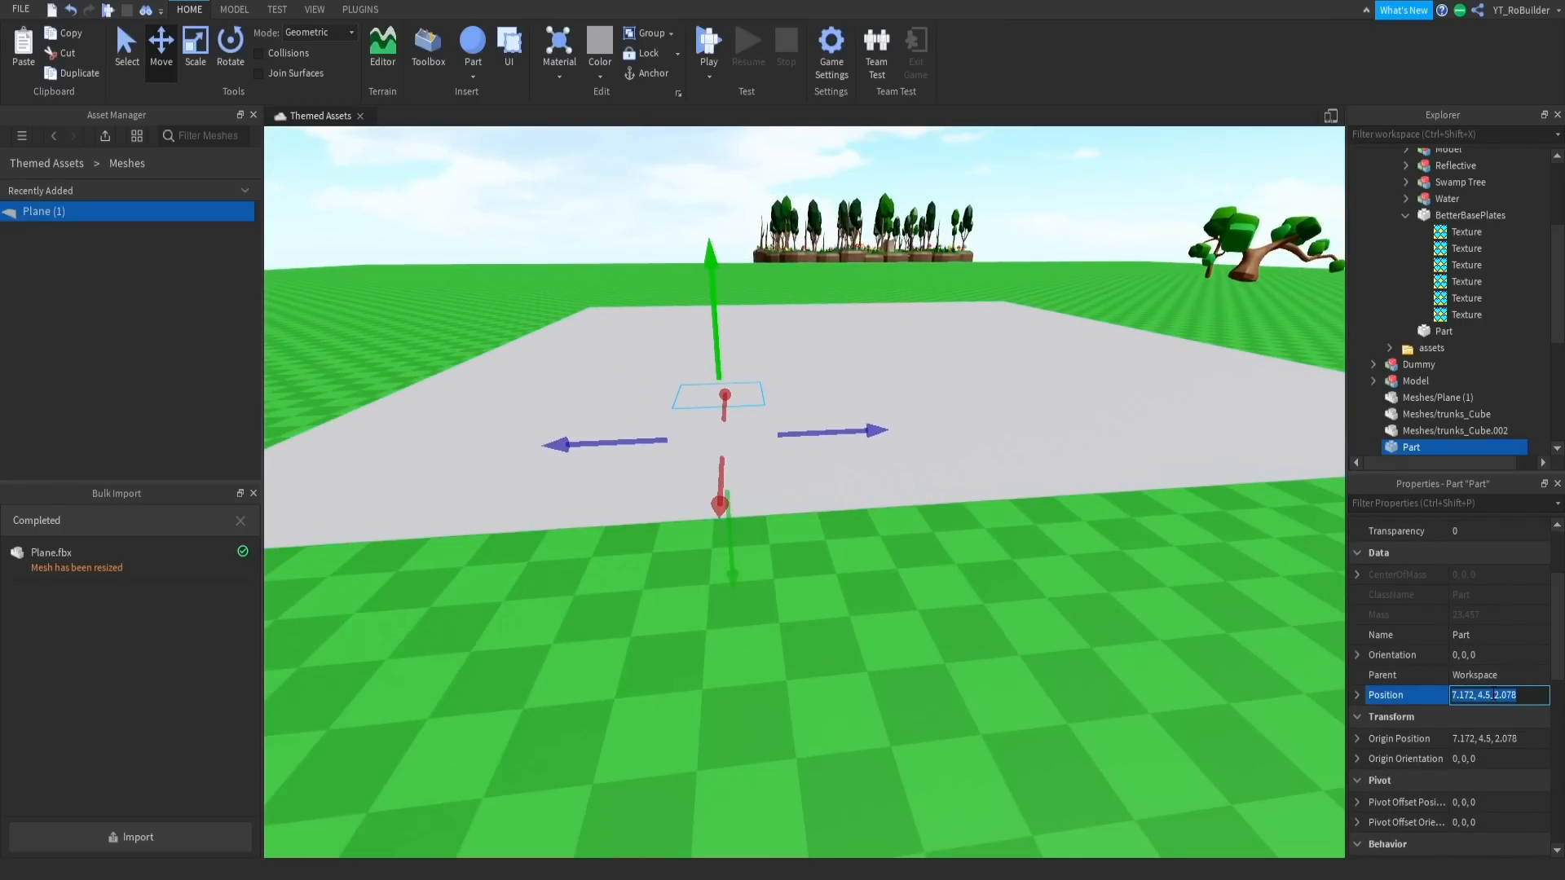
{"action": "left_click", "coordinate": [1052, 426]}
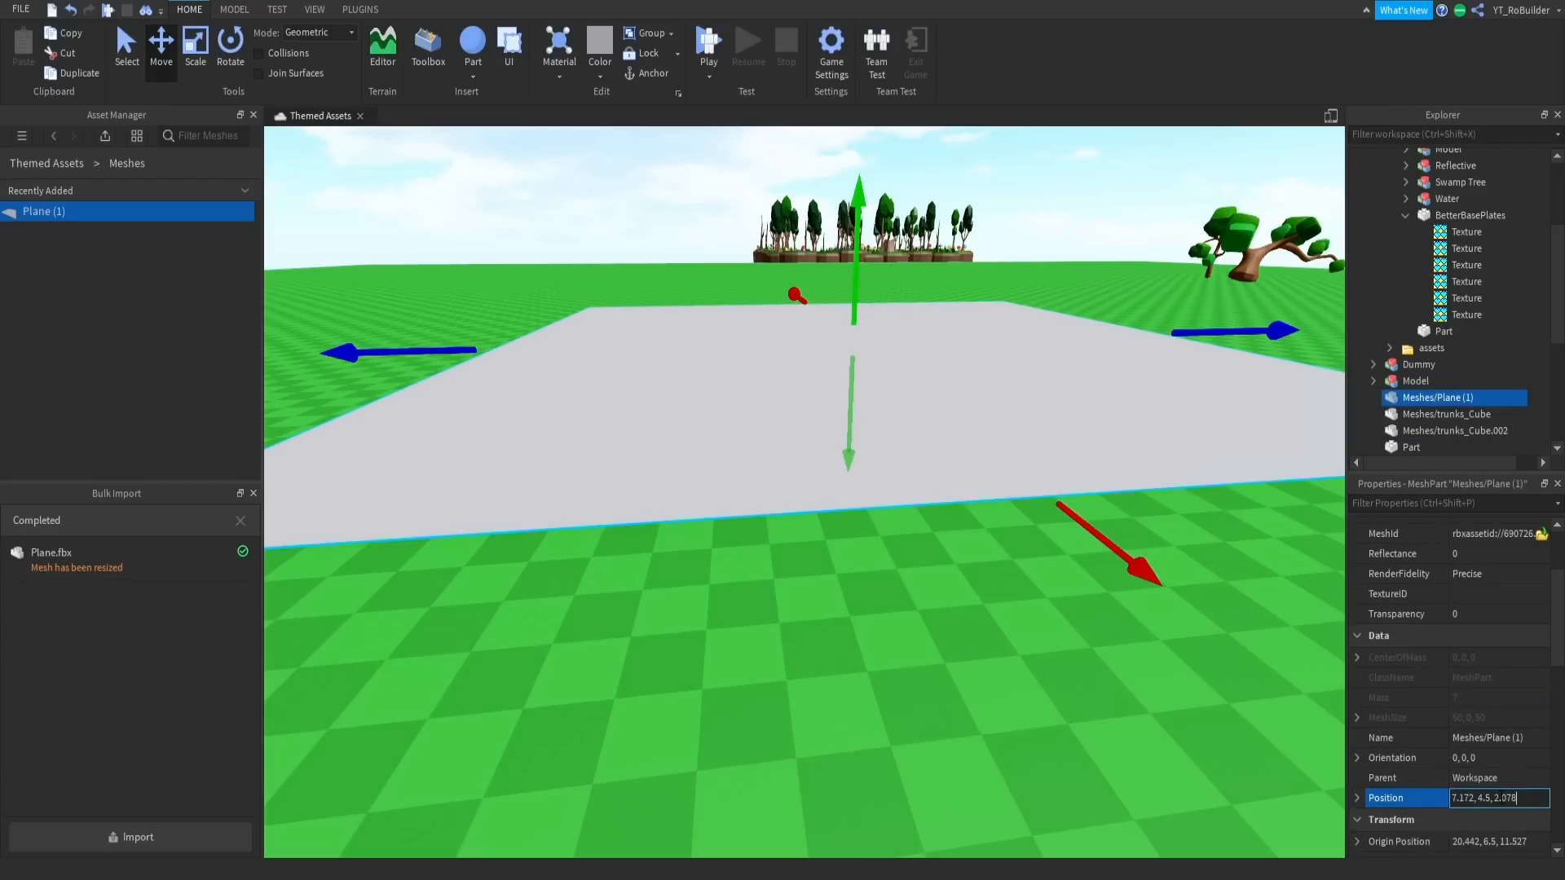
{"action": "key", "text": "Return"}
Scale the plane down symmetrically in both directions until it is slightly wider than the sphere.
{"action": "right_click_drag", "start_coordinate": [827, 429], "coordinate": [828, 428]}
{"action": "key", "text": "s"}
{"action": "left_click", "coordinate": [196, 49]}
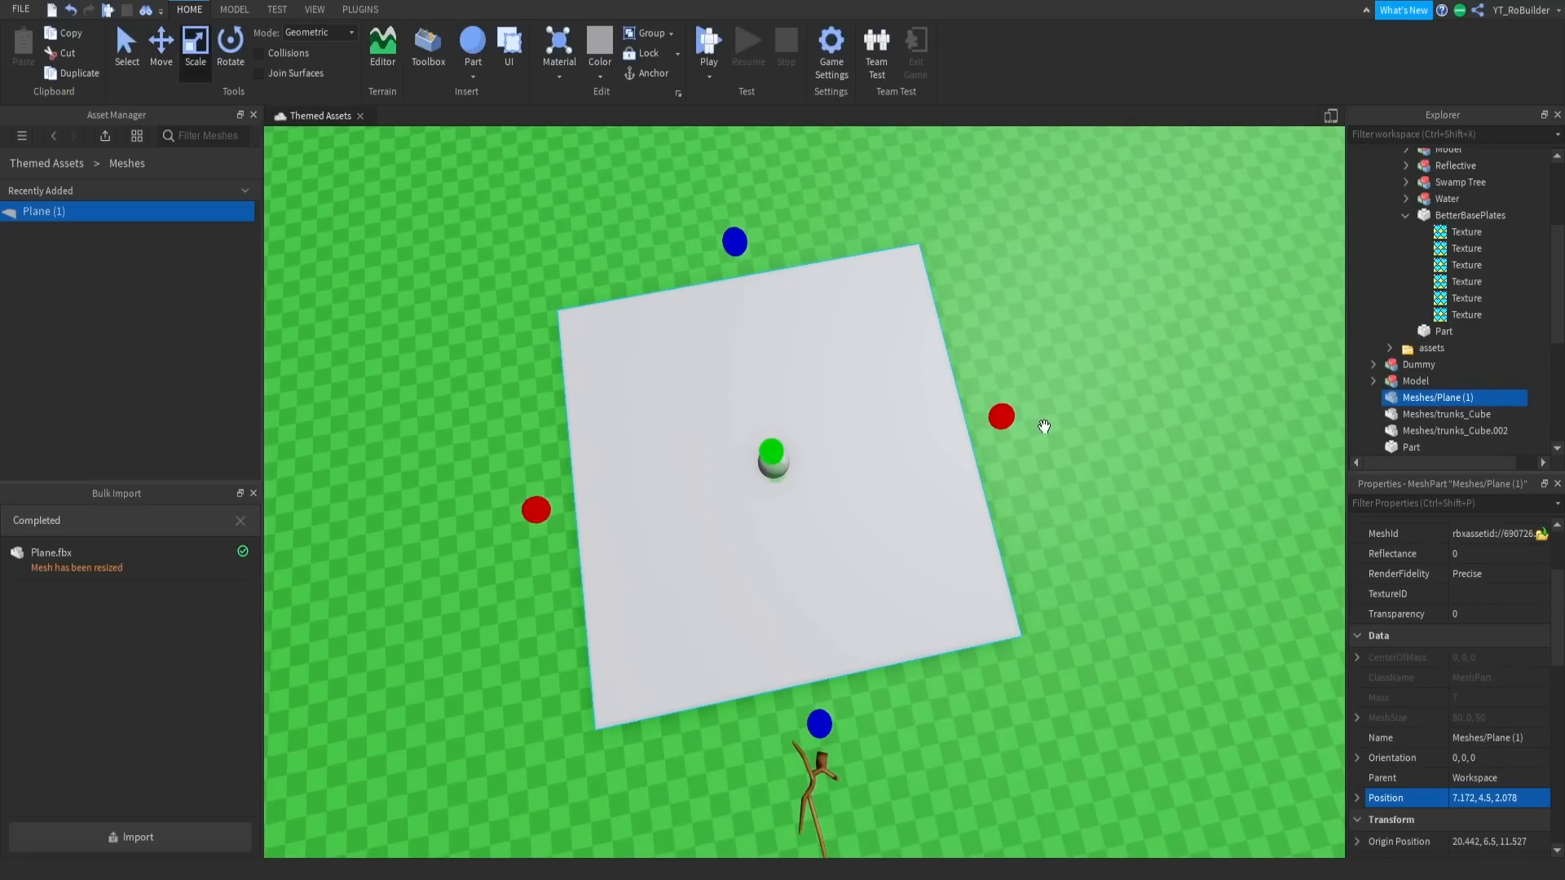
{"action": "left_click_drag", "start_coordinate": [1001, 417], "coordinate": [825, 447], "text": "ctrl"}
{"action": "scroll", "coordinate": [813, 456], "scroll_direction": "up", "scroll_amount": 5}
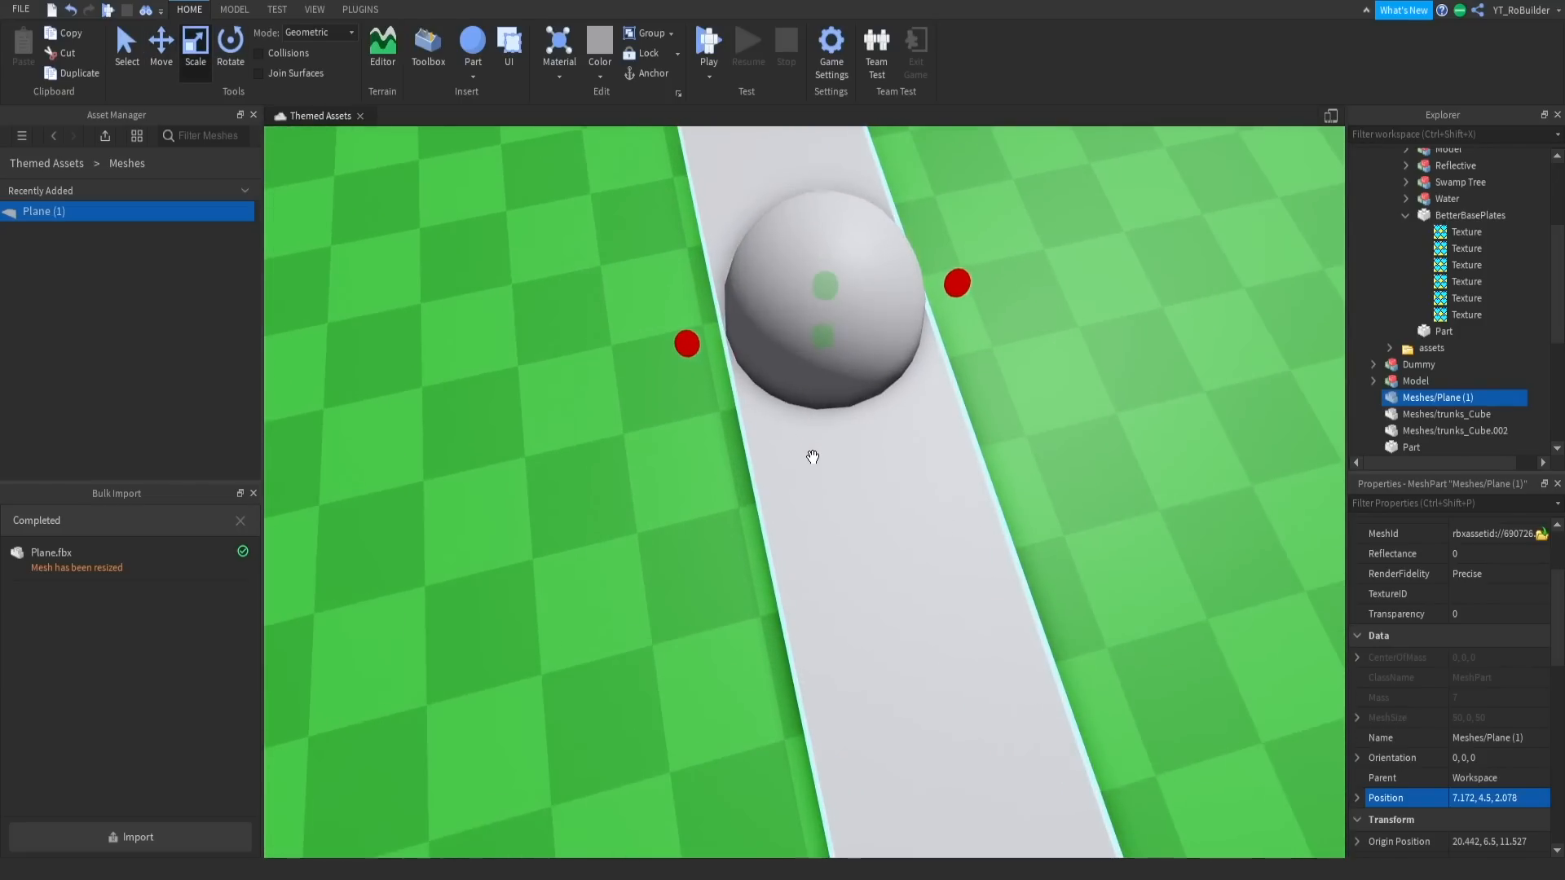
{"action": "right_click_drag", "start_coordinate": [813, 457], "coordinate": [813, 456]}
{"action": "scroll", "coordinate": [813, 456], "scroll_direction": "down", "scroll_amount": 5}
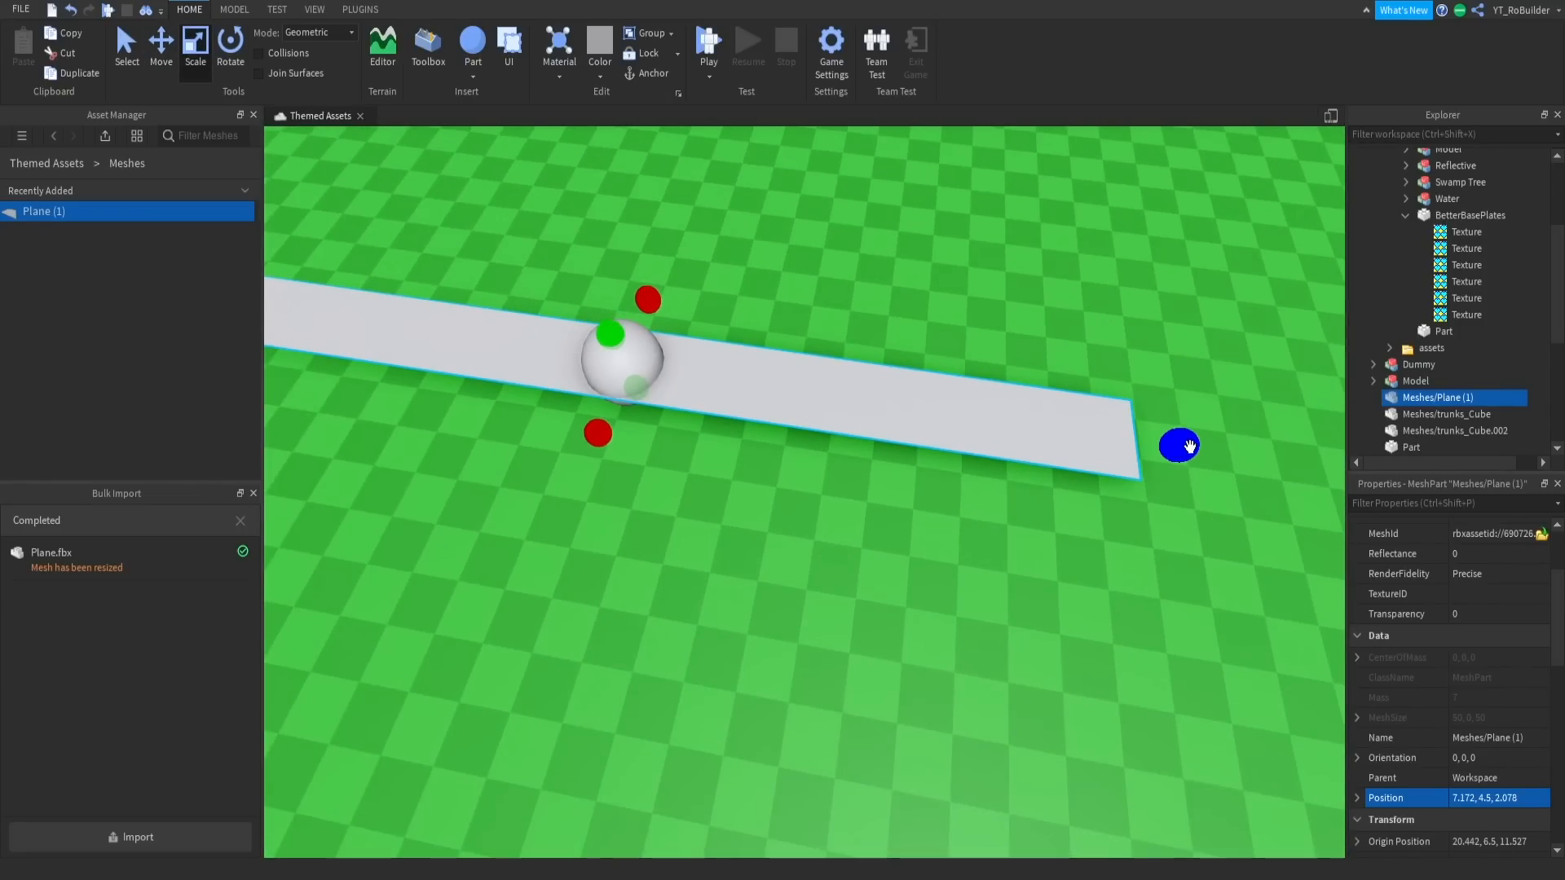
{"action": "left_click_drag", "start_coordinate": [1190, 446], "coordinate": [750, 370], "text": "ctrl"}
{"action": "scroll", "coordinate": [751, 370], "scroll_direction": "up", "scroll_amount": 5}
{"action": "right_click_drag", "start_coordinate": [750, 370], "coordinate": [751, 370]}
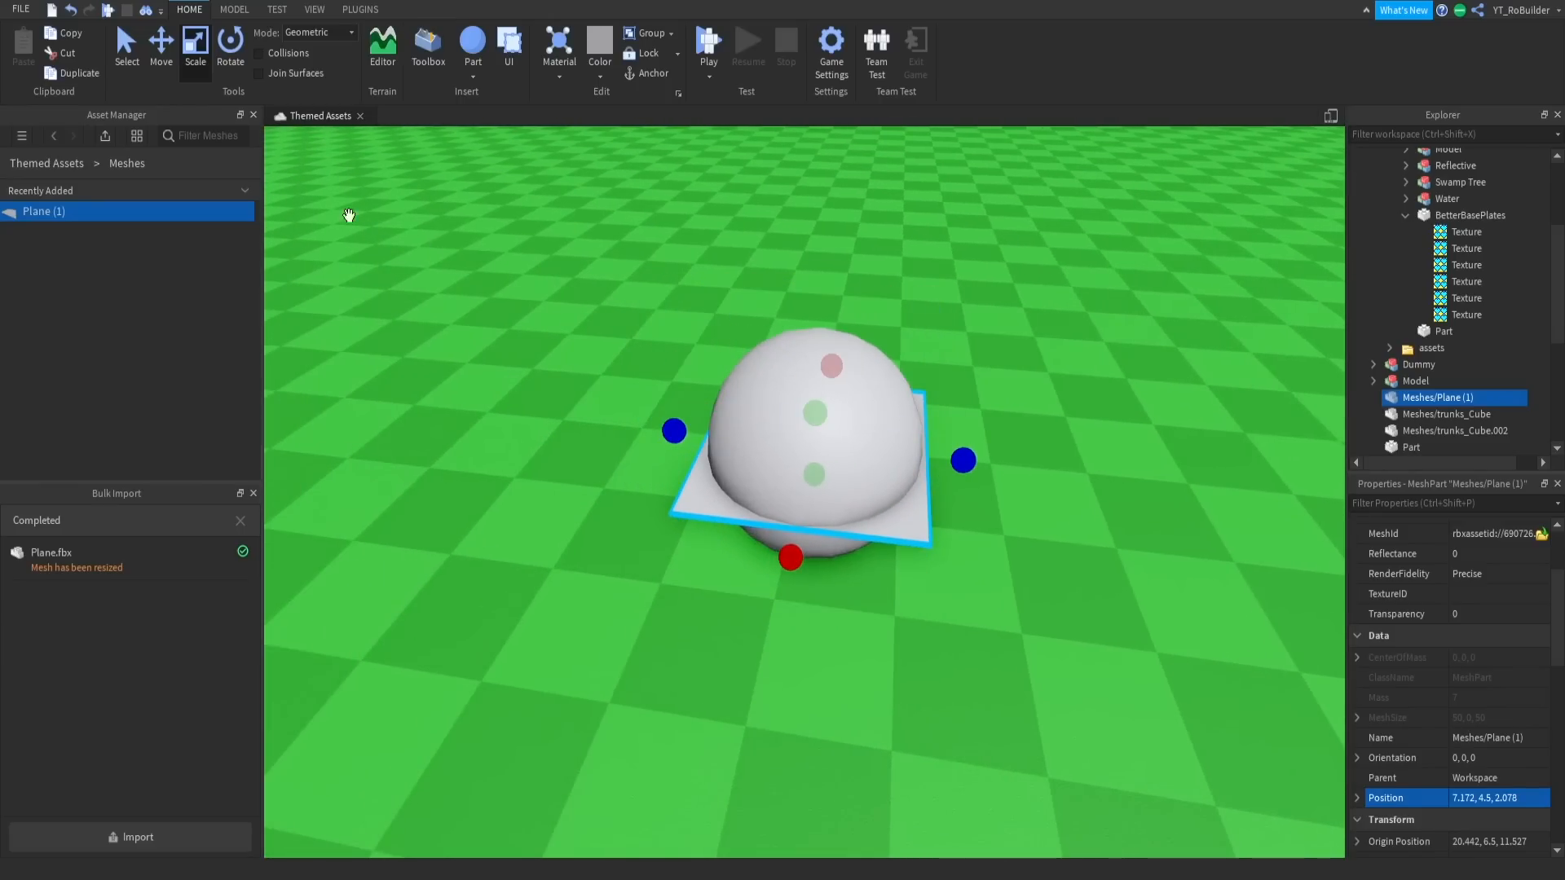
Raise the plane to the top of the sphere, at a Y position of about 6.5.
{"action": "left_click", "coordinate": [169, 45]}
{"action": "left_click_drag", "start_coordinate": [812, 340], "coordinate": [813, 208]}
{"action": "right_click_drag", "start_coordinate": [869, 363], "coordinate": [870, 363]}
{"action": "scroll", "coordinate": [869, 363], "scroll_direction": "up", "scroll_amount": 1}
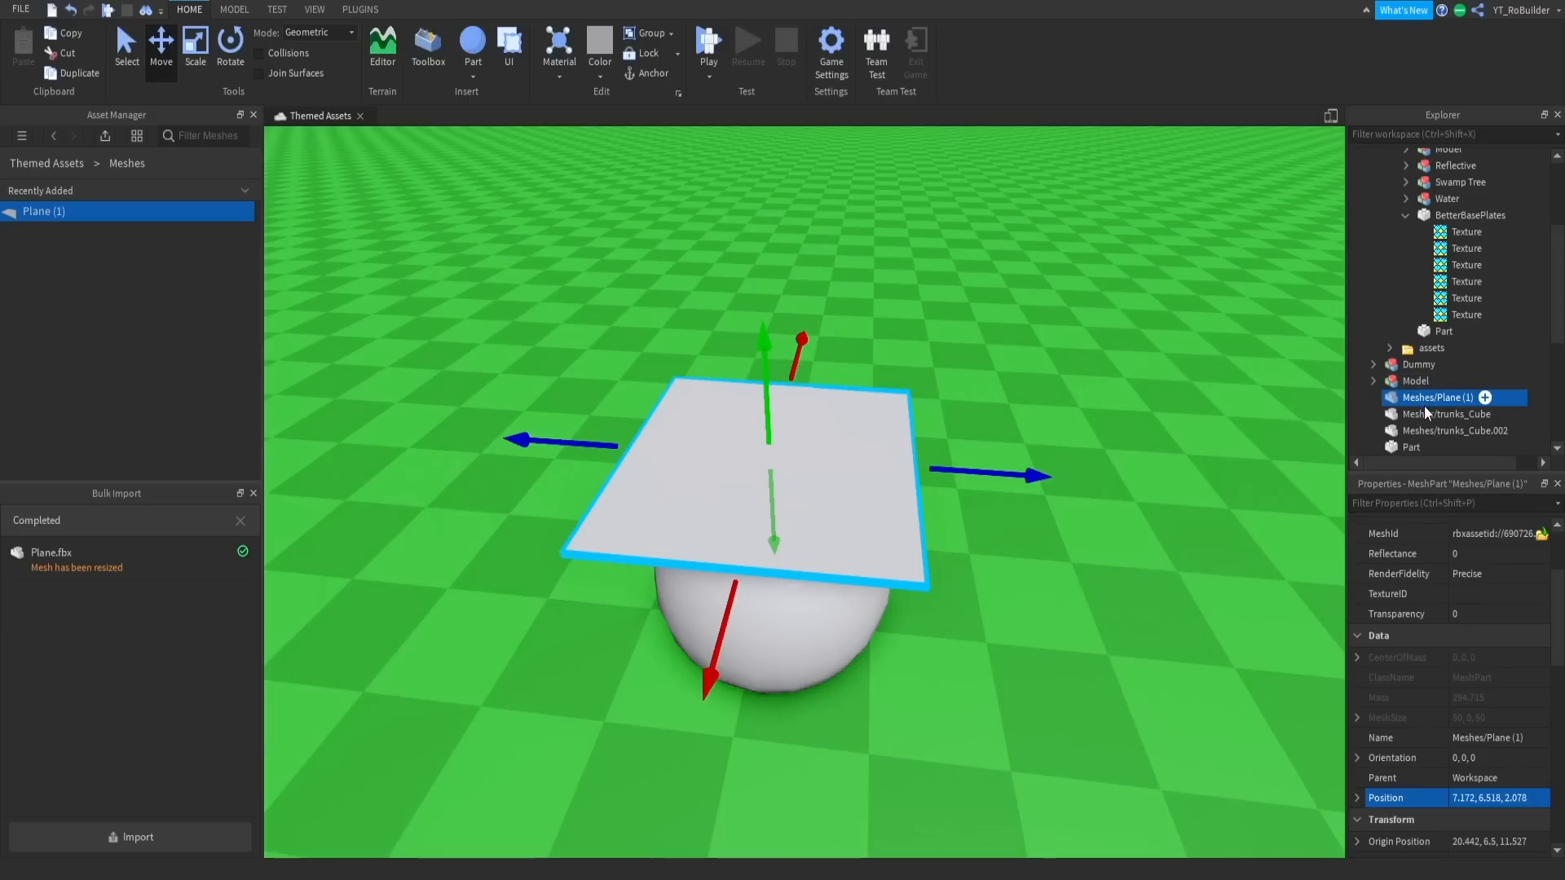
Add a decal on the Top face of the plane mesh and assign the leaf image as its texture.
{"action": "right_click", "coordinate": [1424, 398]}
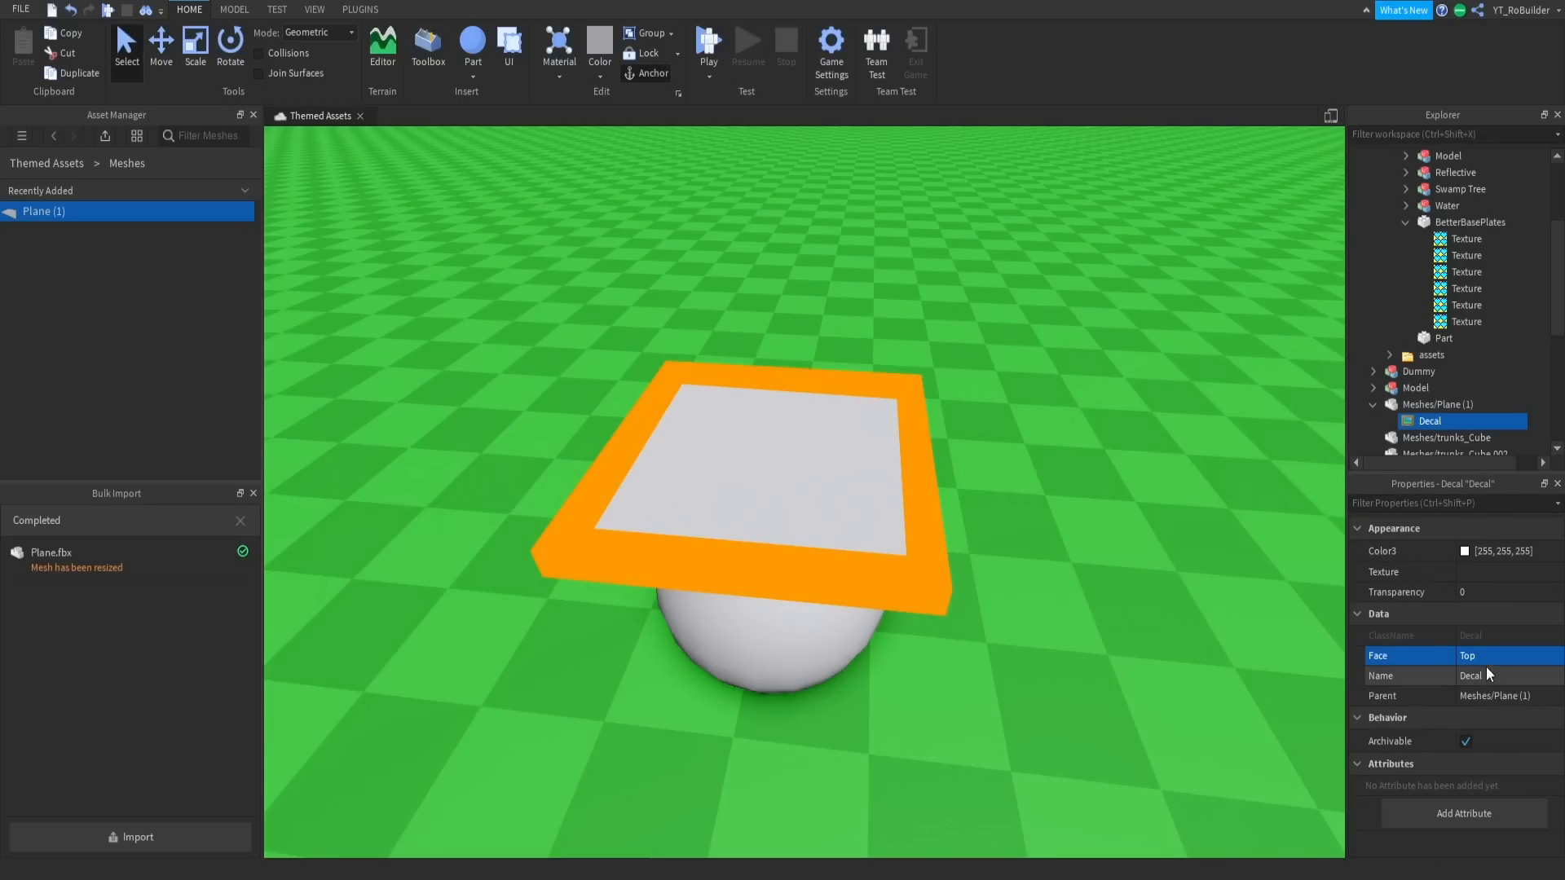
{"action": "left_click", "coordinate": [1469, 569]}
{"action": "left_click", "coordinate": [1418, 646]}
{"action": "right_click_drag", "start_coordinate": [959, 414], "coordinate": [959, 413]}
Set the plane decal's Color3 to green 28, 153, 33.
{"action": "left_click", "coordinate": [1465, 553]}
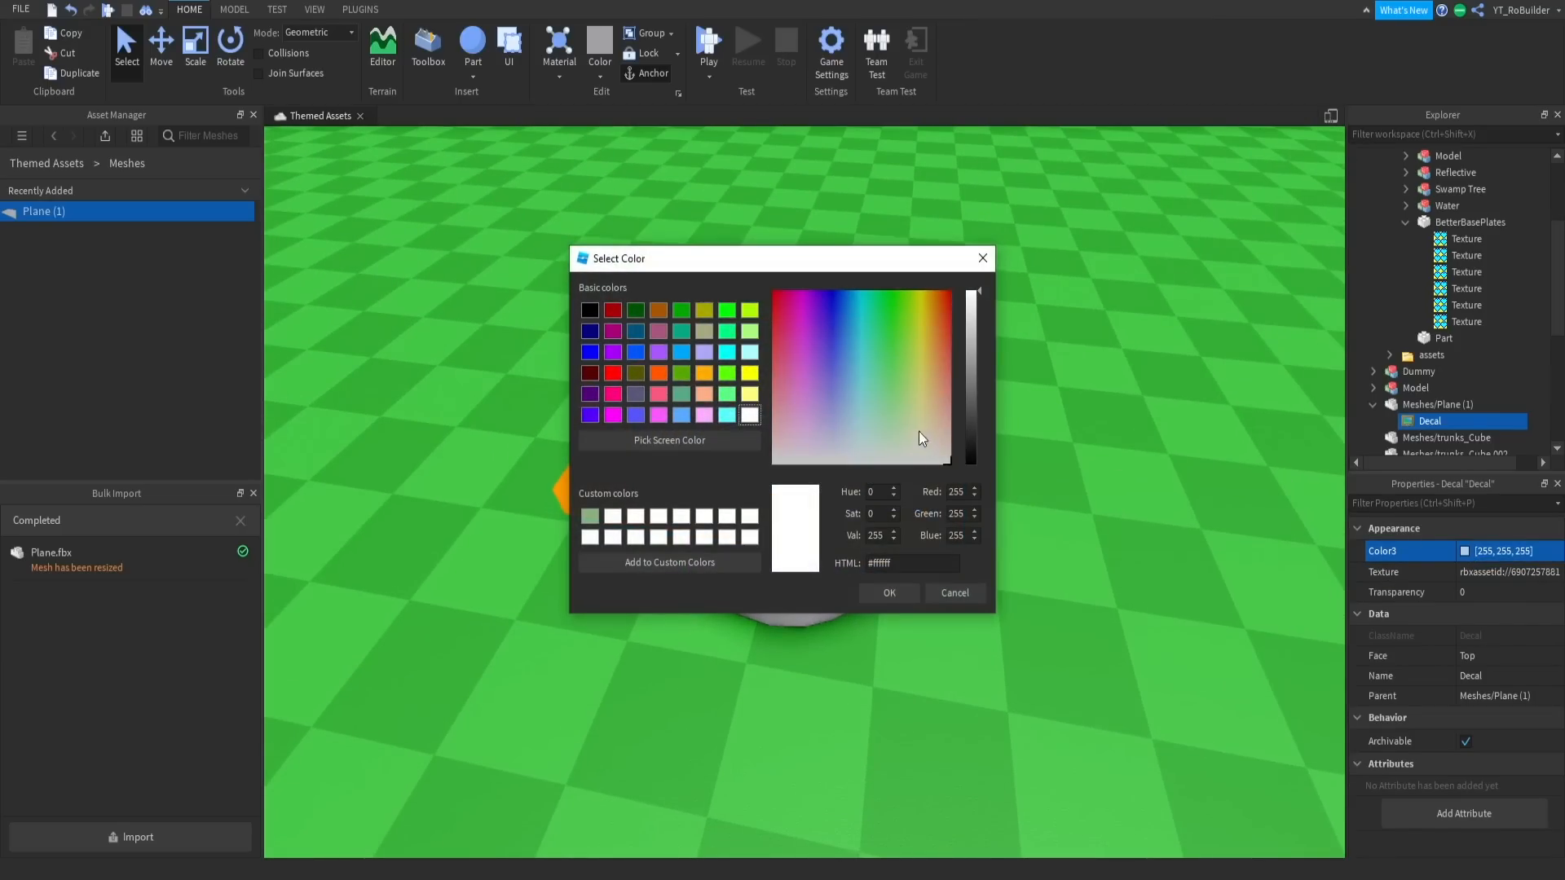
{"action": "left_click", "coordinate": [885, 332]}
{"action": "left_click", "coordinate": [976, 339]}
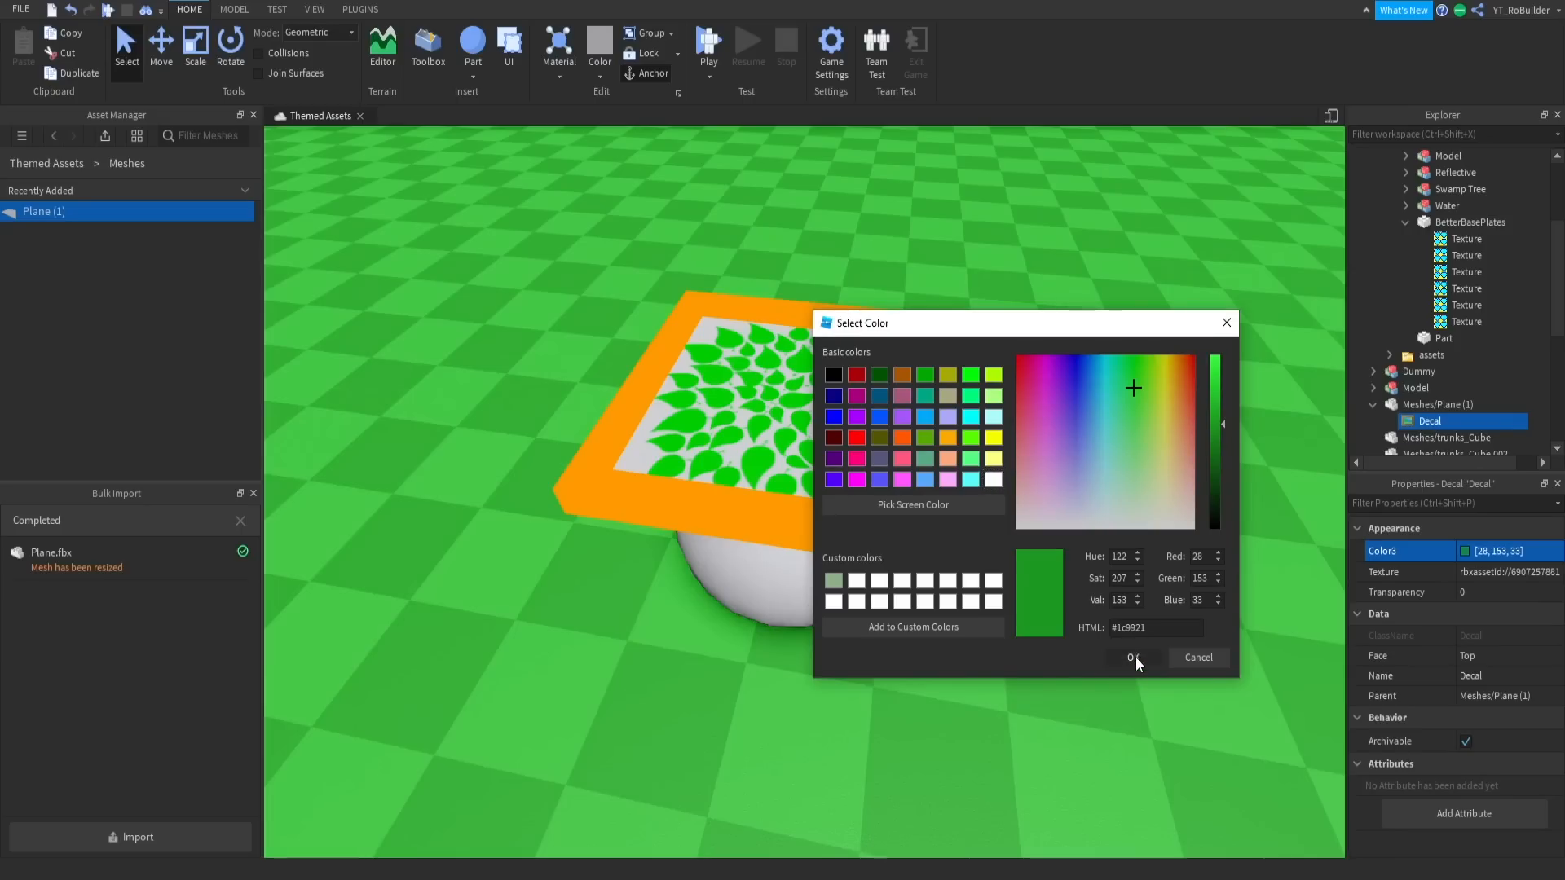
{"action": "left_click", "coordinate": [1136, 657]}
Set the plane mesh's transparency to 1.
{"action": "left_click", "coordinate": [1372, 404]}
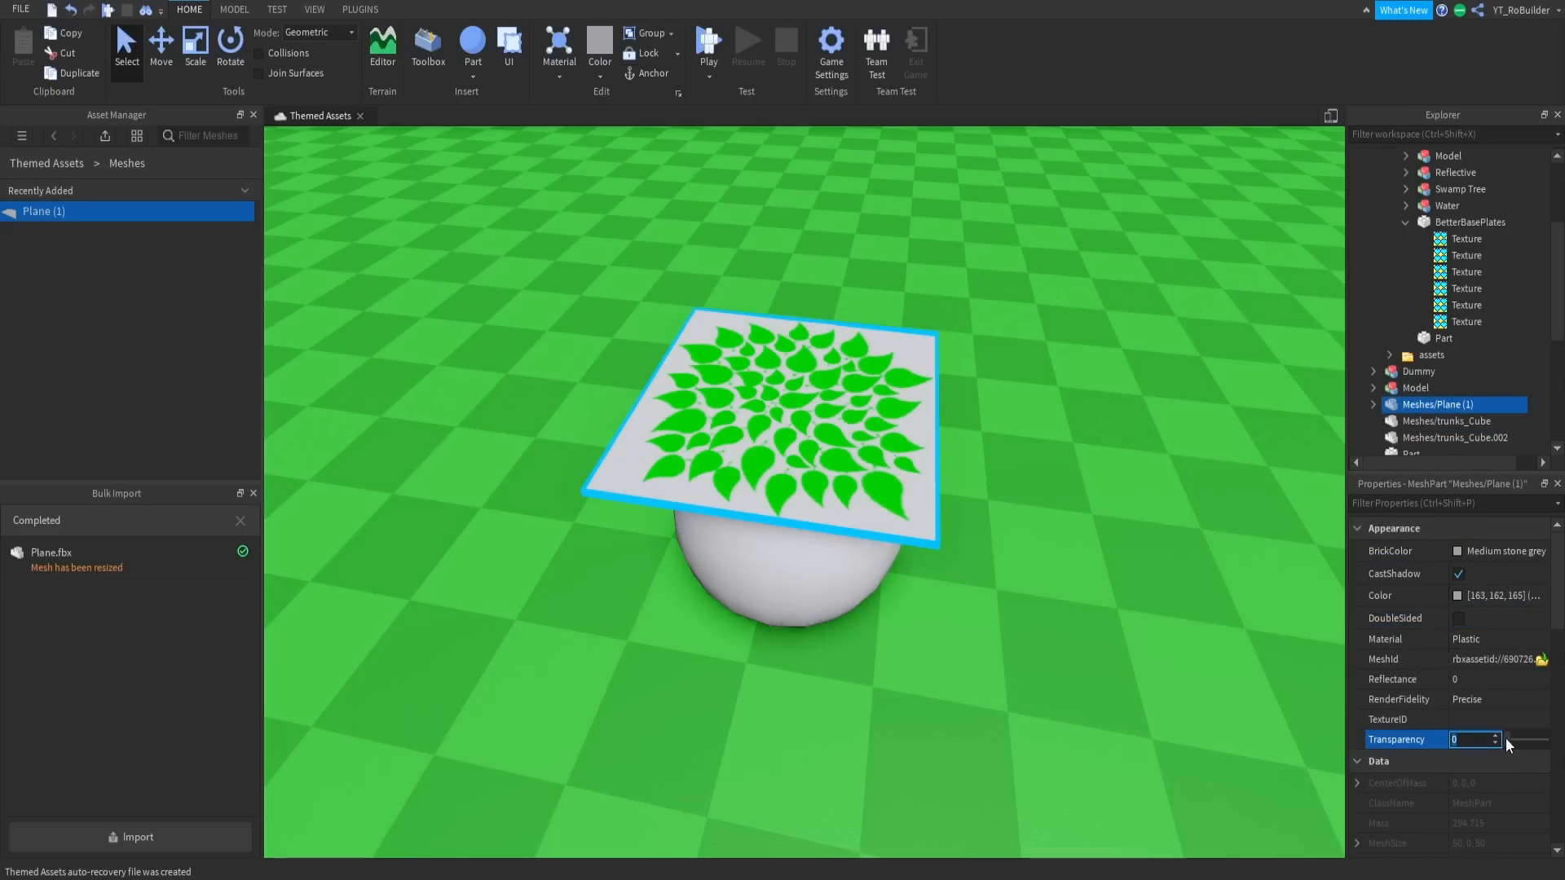
{"action": "type", "text": "1"}
{"action": "key", "text": "Return"}
Raise the sphere together with its leaf plane so both float above the ground.
{"action": "right_click_drag", "start_coordinate": [947, 427], "coordinate": [967, 426]}
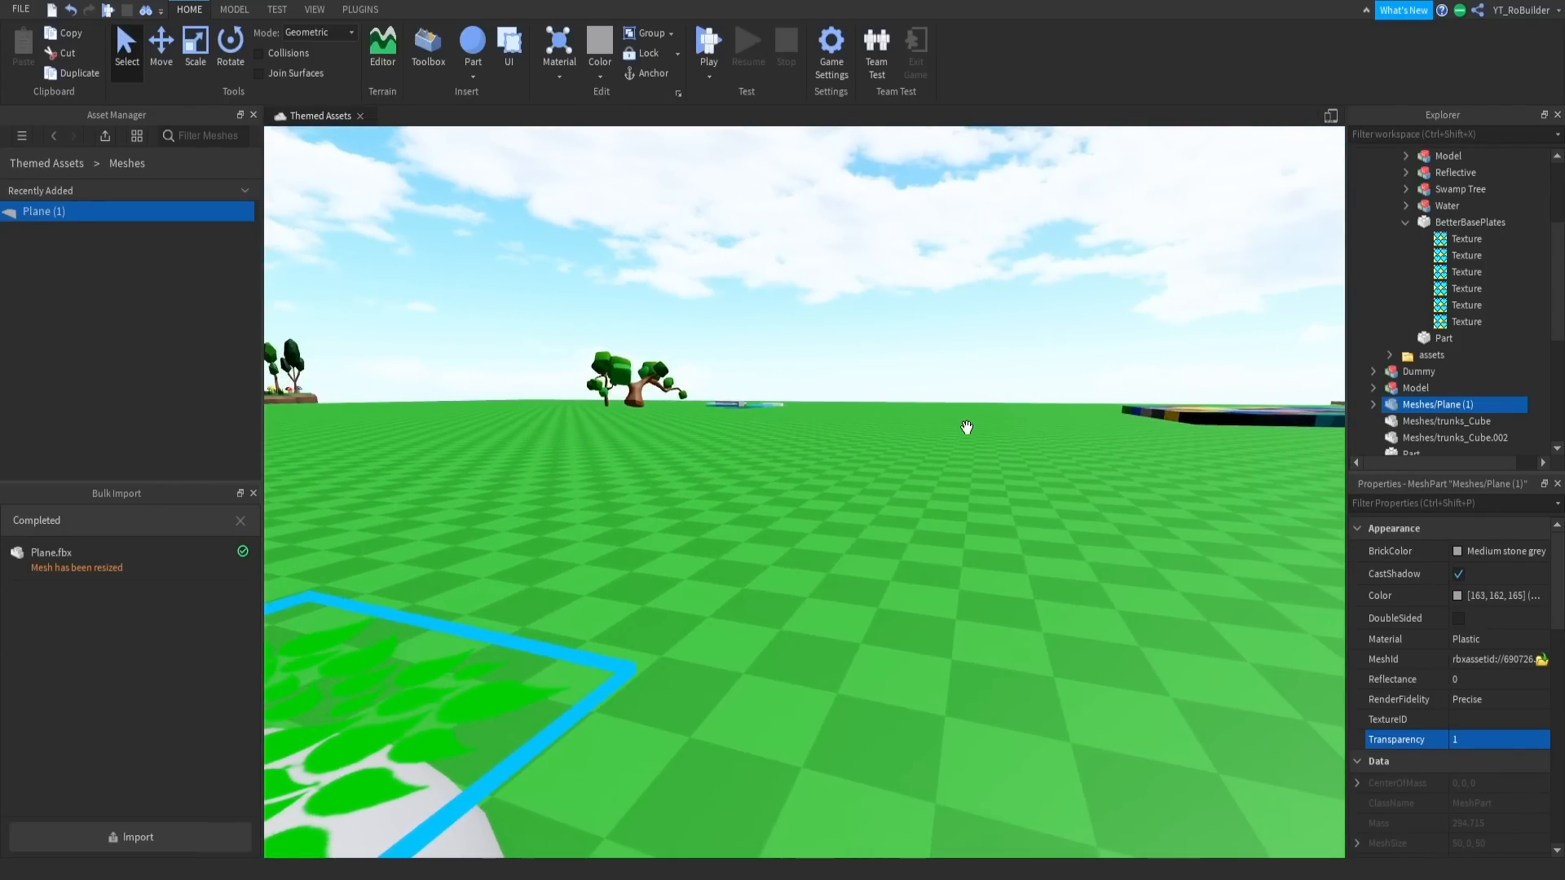
{"action": "key", "text": "f"}
{"action": "left_click", "coordinate": [824, 653], "text": "ctrl"}
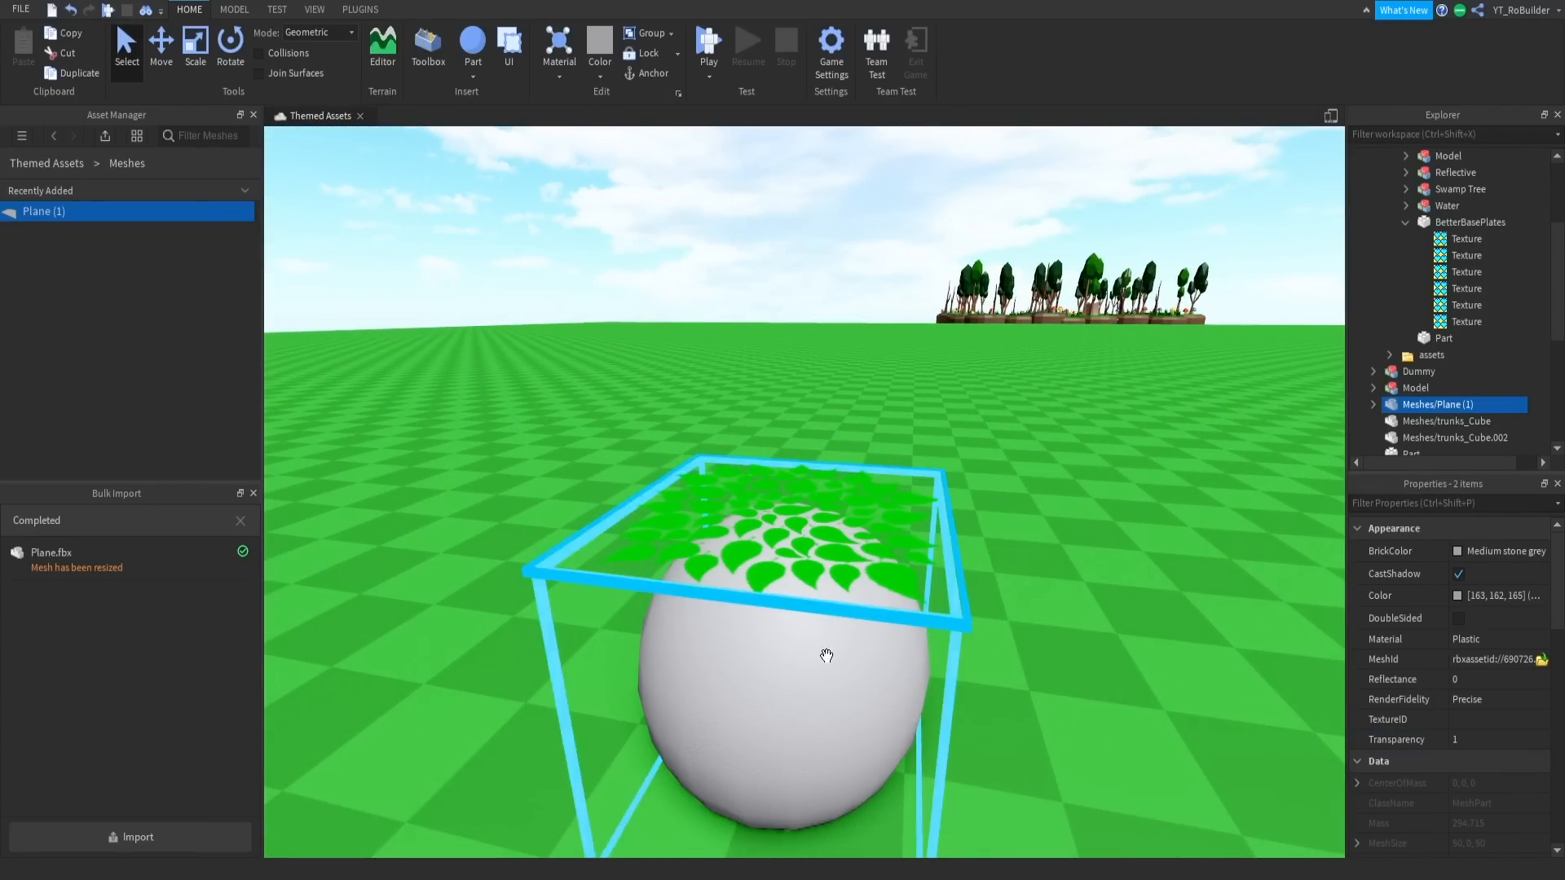
{"action": "left_click", "coordinate": [155, 50]}
{"action": "left_click_drag", "start_coordinate": [783, 428], "coordinate": [778, 302]}
{"action": "scroll", "coordinate": [780, 366], "scroll_direction": "down", "scroll_amount": 5}
{"action": "scroll", "coordinate": [815, 326], "scroll_direction": "up", "scroll_amount": 3}
{"action": "right_click_drag", "start_coordinate": [818, 330], "coordinate": [811, 425]}
{"action": "scroll", "coordinate": [818, 330], "scroll_direction": "up", "scroll_amount": 2}
{"action": "left_click", "coordinate": [818, 330]}
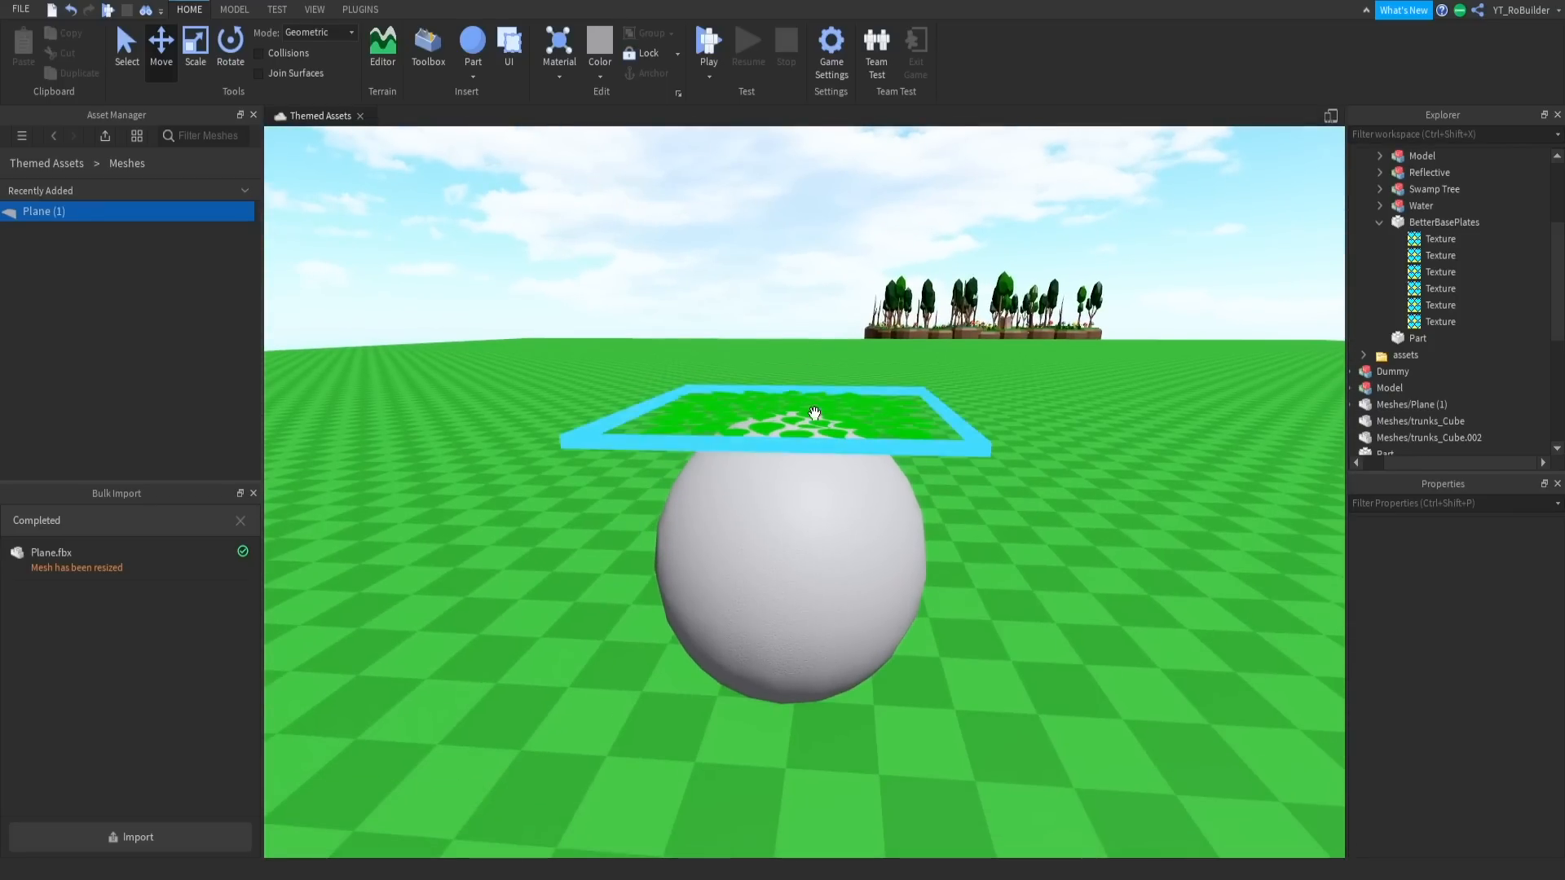
Duplicate the leaf plane, flip the copy upside down and place it against the underside of the sphere.
{"action": "left_click", "coordinate": [811, 426]}
{"action": "key", "text": "ctrl+d"}
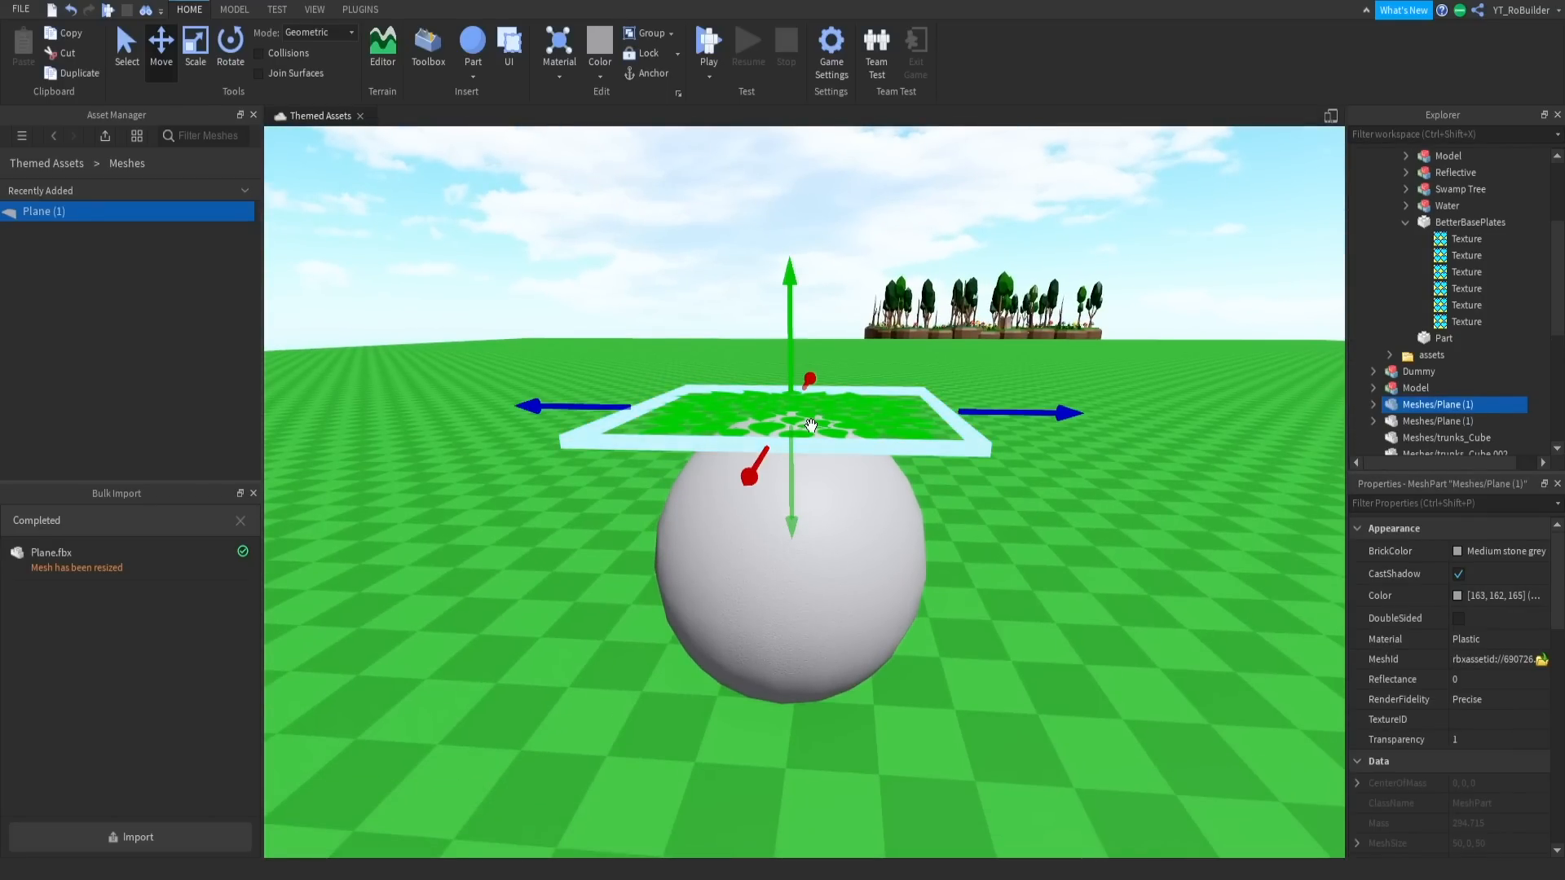
{"action": "key", "text": "ctrl+t"}
{"action": "key", "text": "ctrl+t"}
{"action": "left_click_drag", "start_coordinate": [789, 337], "coordinate": [792, 480]}
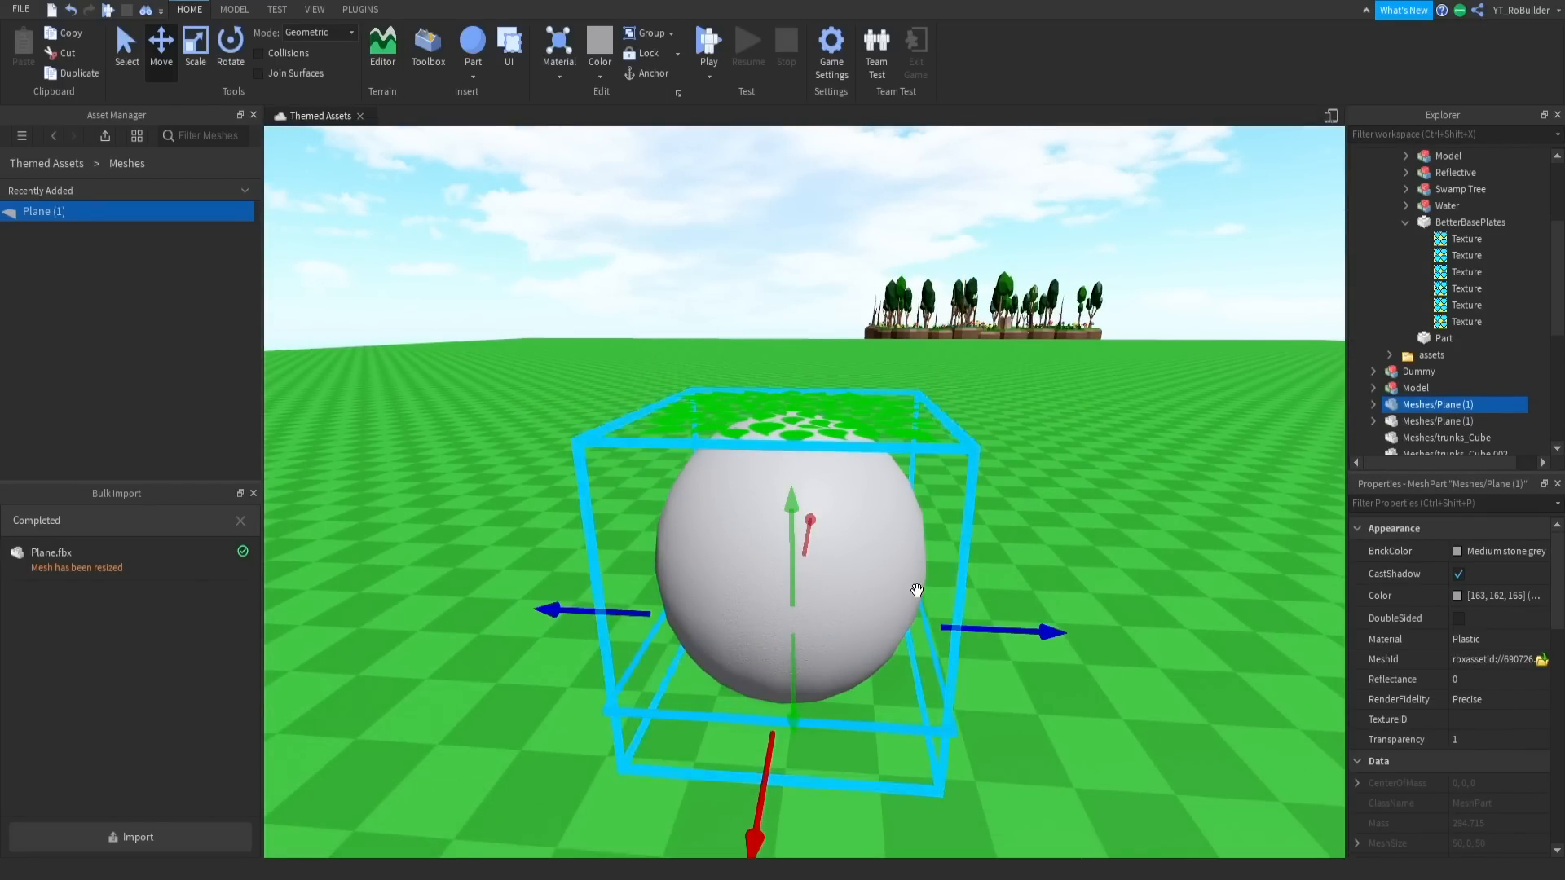
{"action": "right_click_drag", "start_coordinate": [989, 600], "coordinate": [989, 609]}
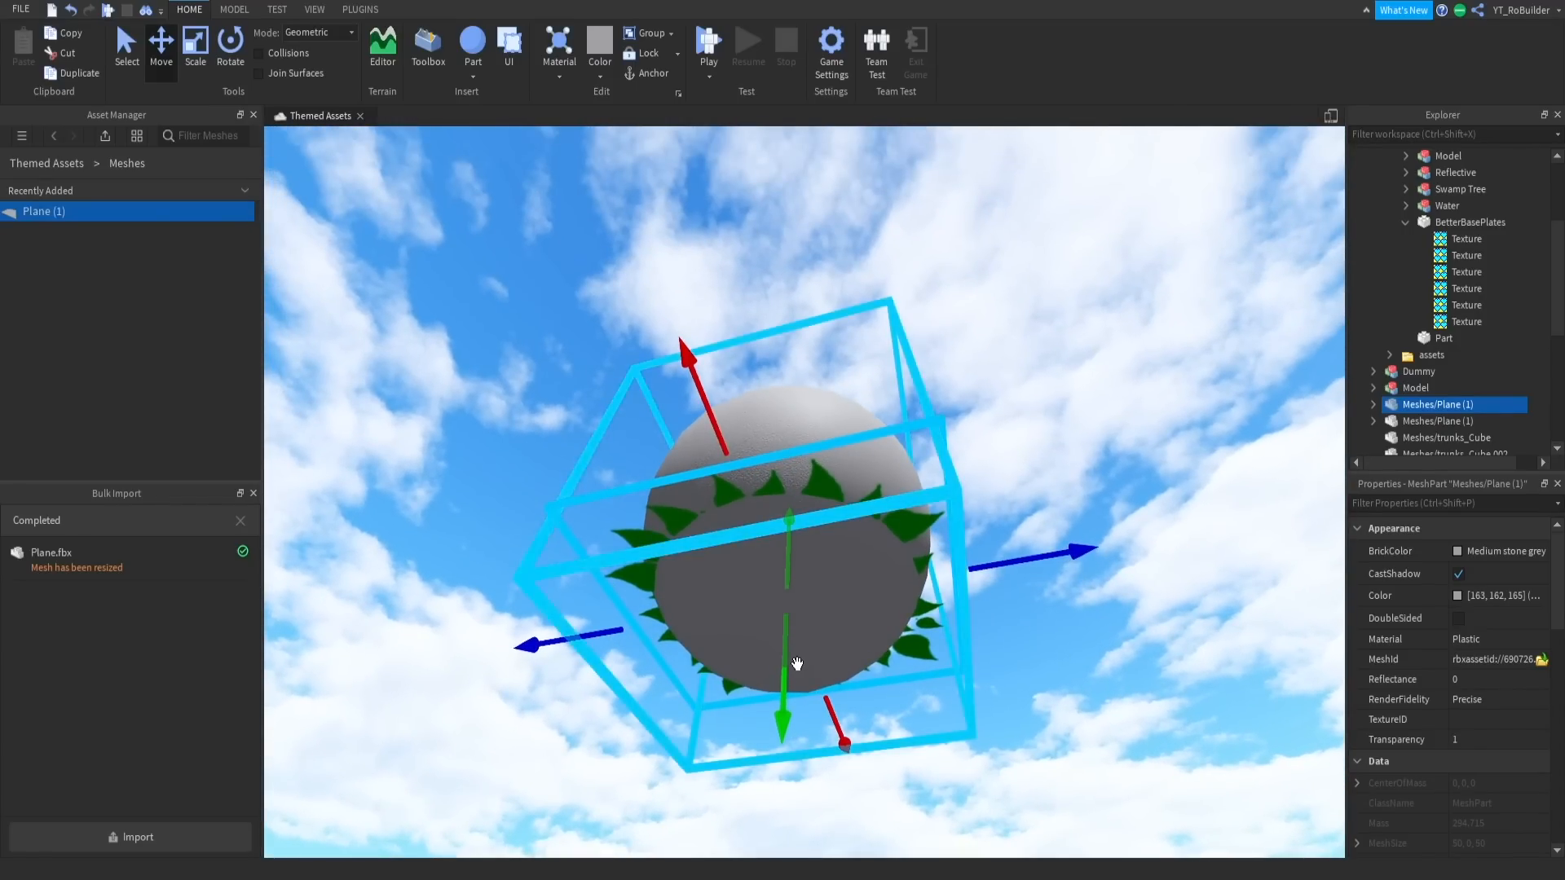
{"action": "left_click_drag", "start_coordinate": [794, 667], "coordinate": [774, 747]}
Set the transparency of the top and bottom leaf planes to 0.5.
{"action": "key", "text": "w"}
{"action": "right_click_drag", "start_coordinate": [935, 575], "coordinate": [858, 495]}
{"action": "left_click", "coordinate": [835, 517], "text": "ctrl"}
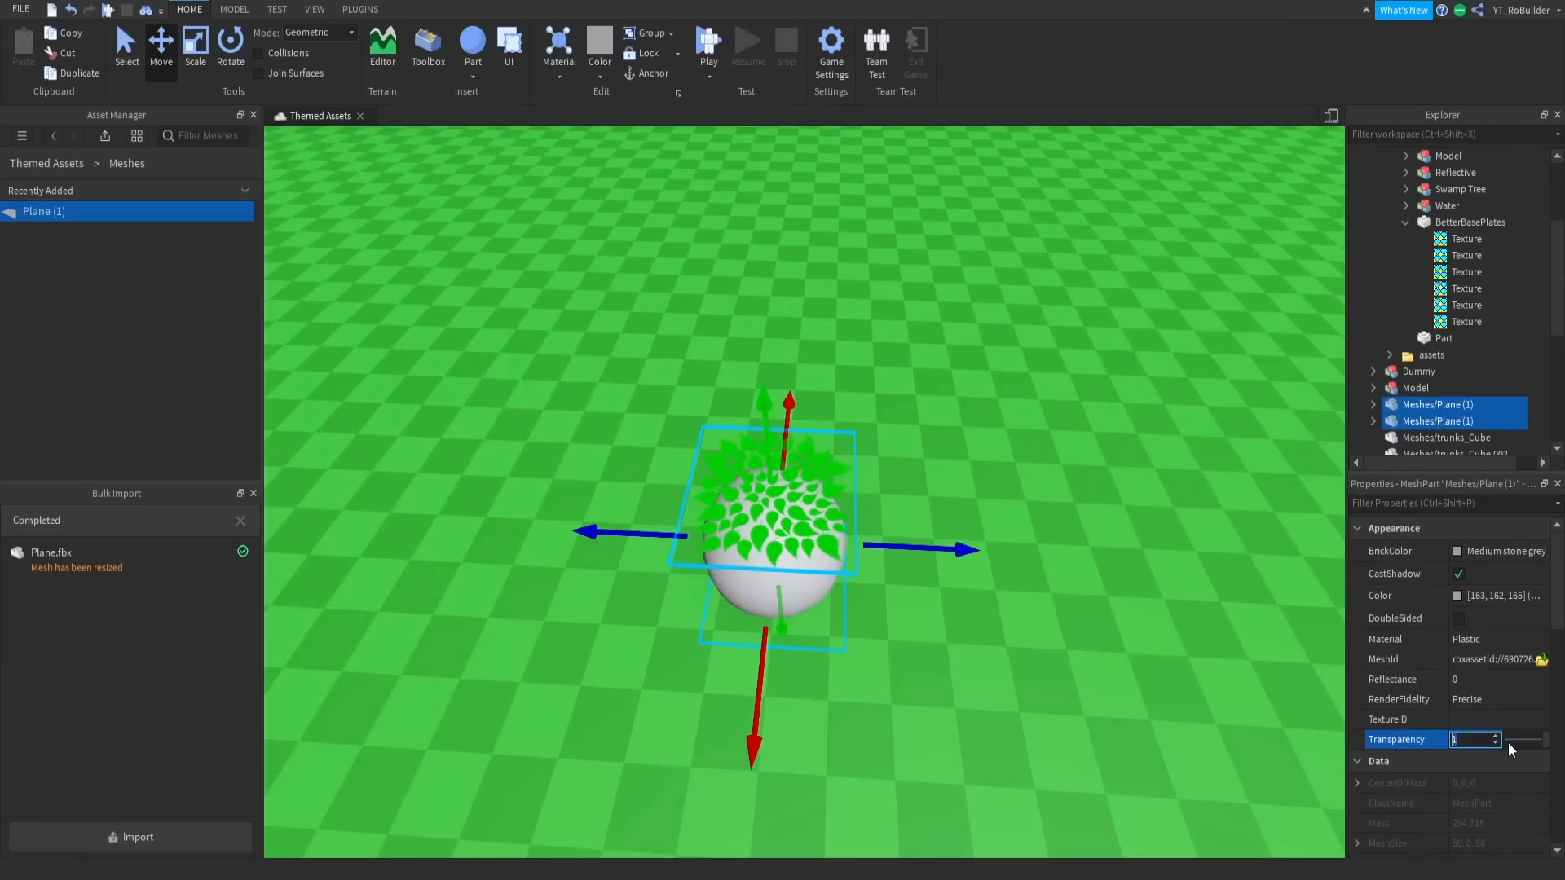
{"action": "left_click_drag", "start_coordinate": [1508, 742], "coordinate": [1529, 739]}
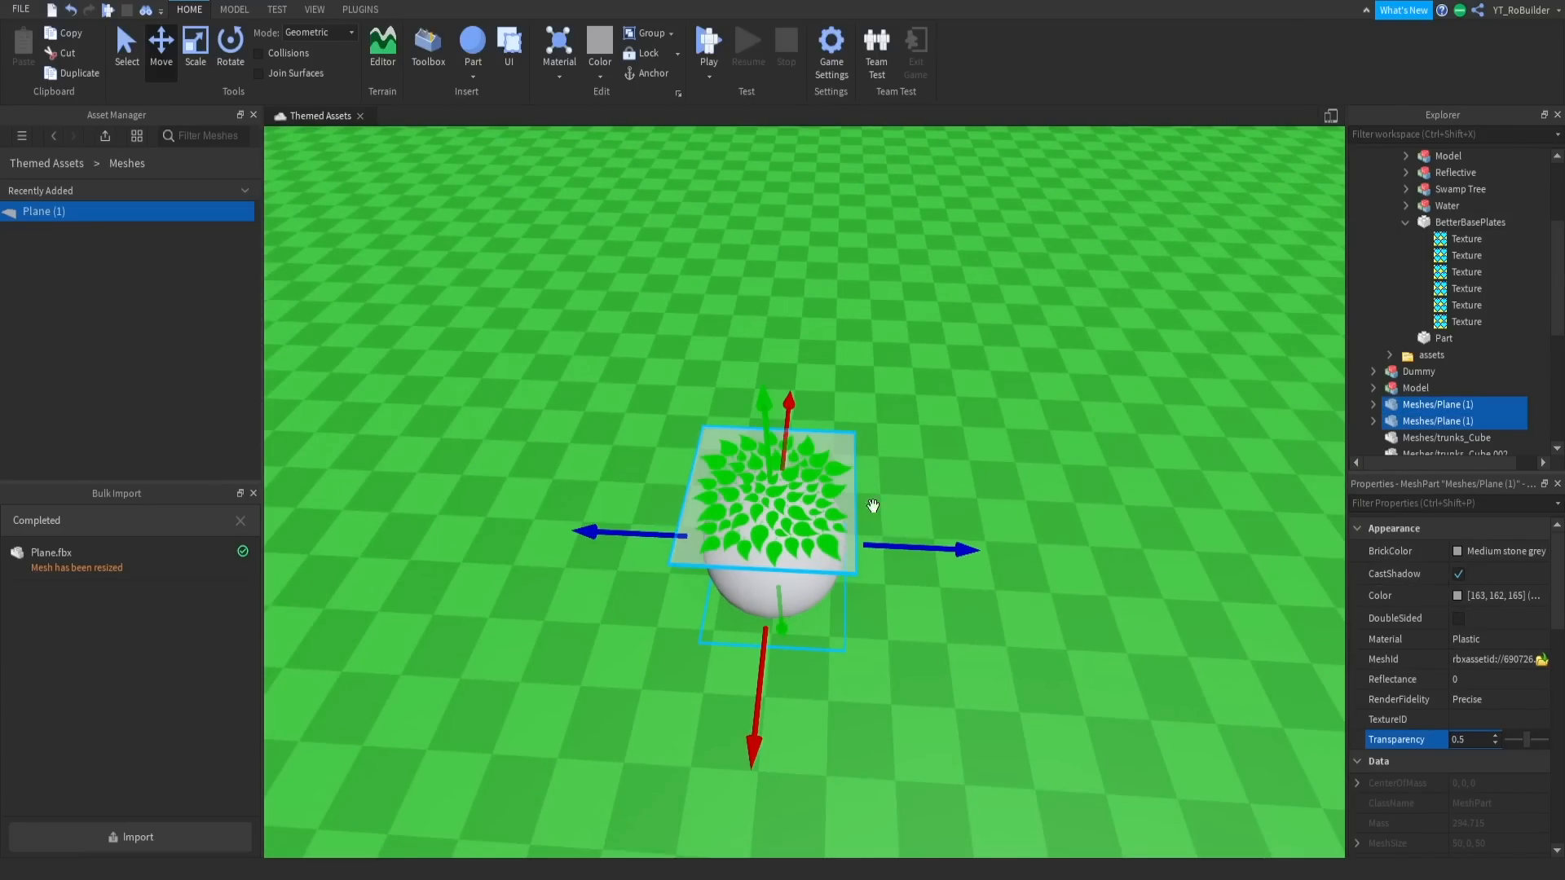
Duplicate the top and bottom leaf planes and rotate the copies onto two opposite sides of the sphere.
{"action": "left_click", "coordinate": [231, 49]}
{"action": "scroll", "coordinate": [758, 454], "scroll_direction": "up", "scroll_amount": 5}
{"action": "scroll", "coordinate": [759, 458], "scroll_direction": "down", "scroll_amount": 5}
{"action": "right_click_drag", "start_coordinate": [758, 454], "coordinate": [761, 461]}
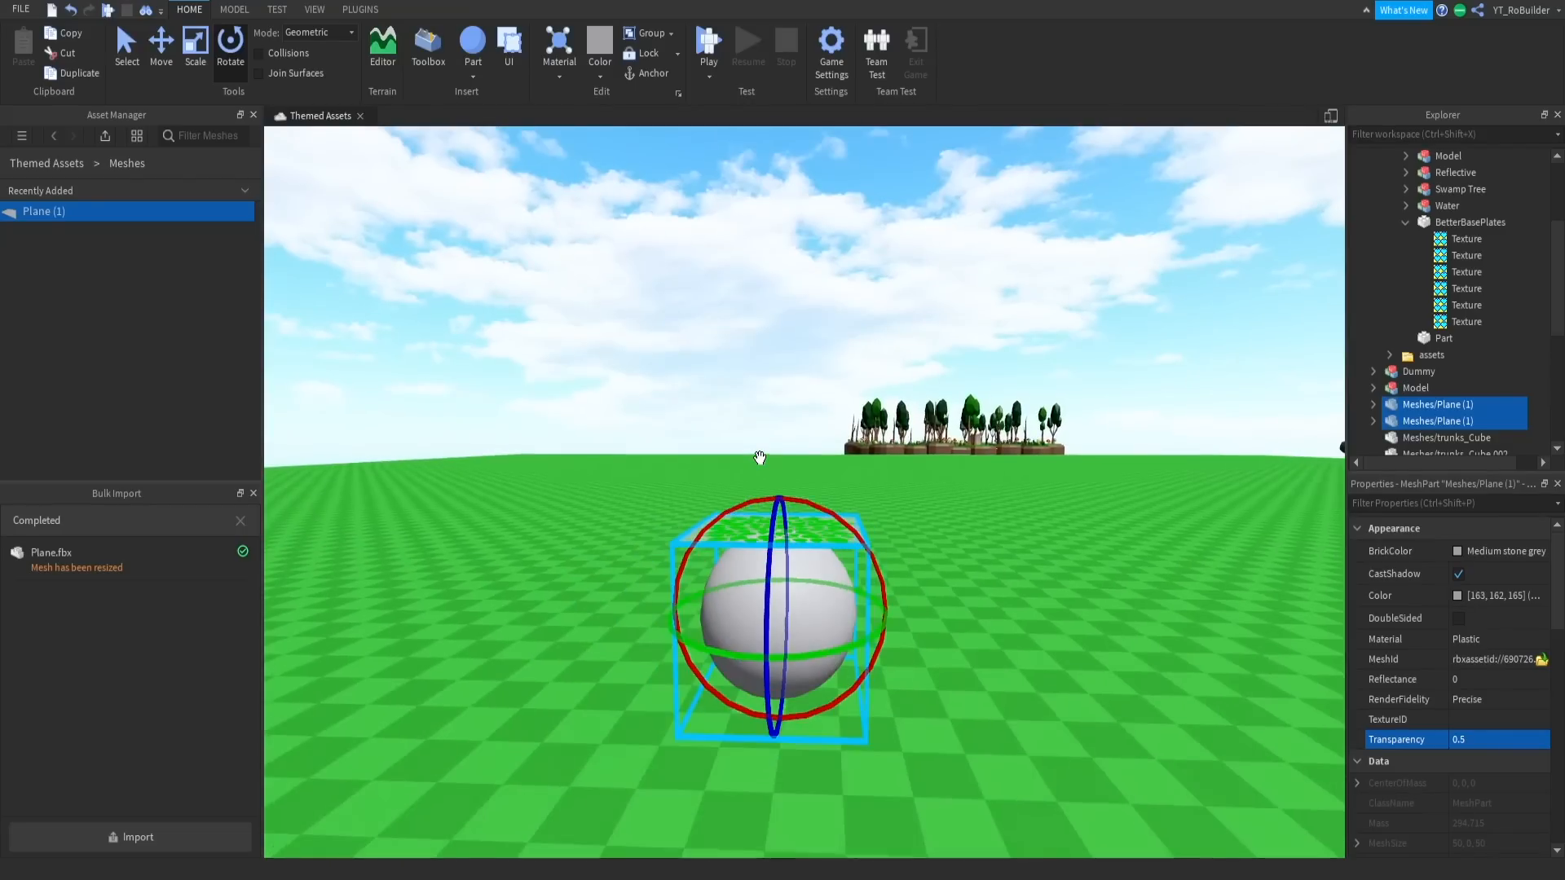
{"action": "key", "text": "ctrl+d"}
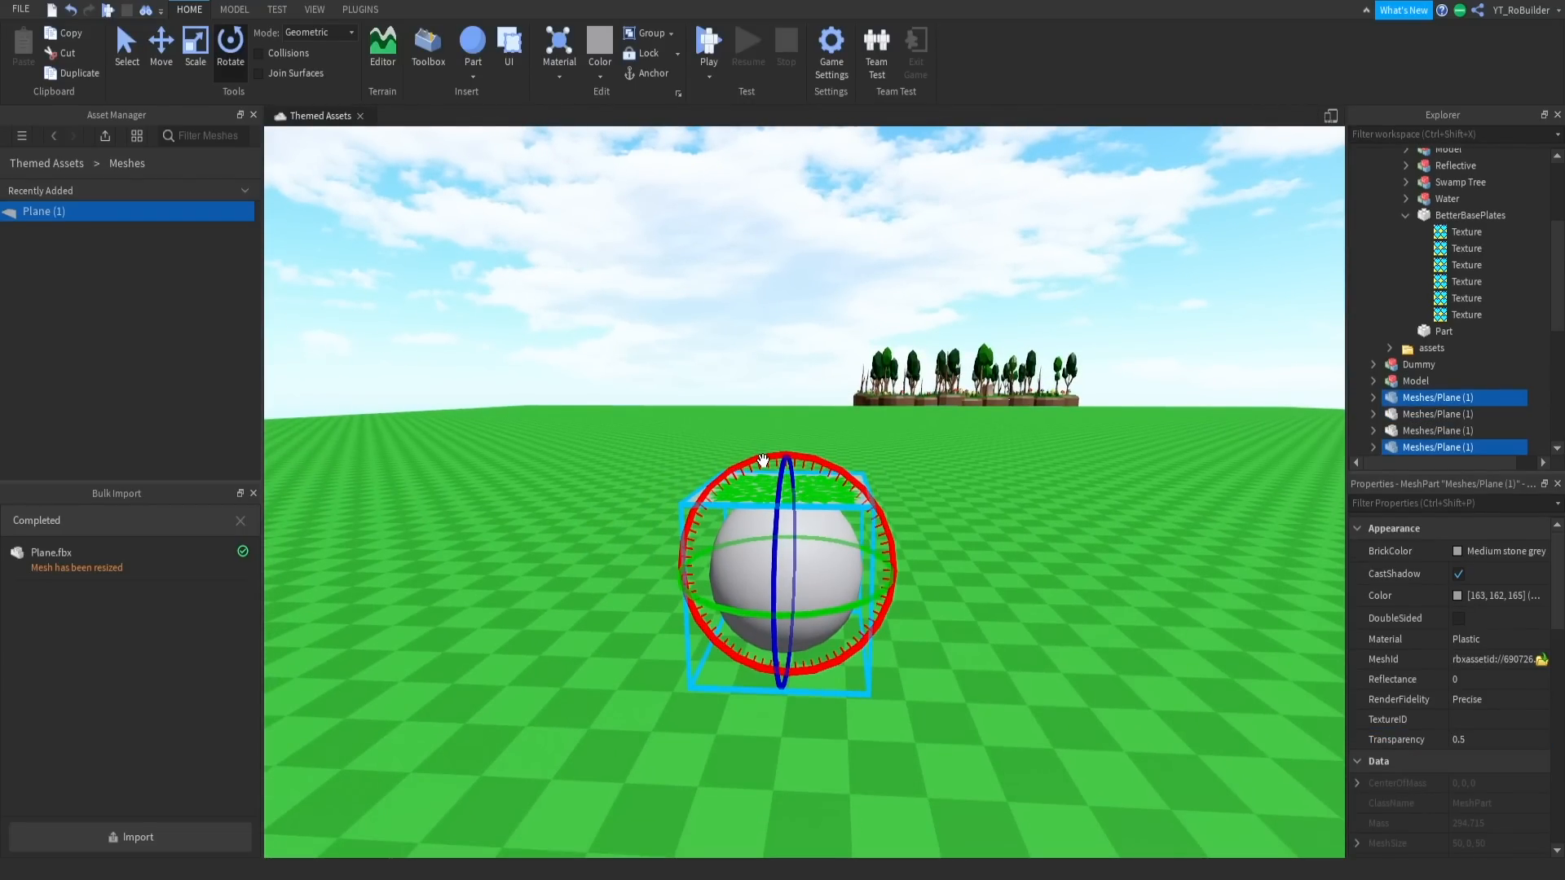
Duplicate the plane pair again and rotate the copies to cover the sphere's two remaining sides.
{"action": "right_click_drag", "start_coordinate": [1009, 510], "coordinate": [1009, 510]}
{"action": "key", "text": "w"}
{"action": "key", "text": "d"}
{"action": "key", "text": "s"}
{"action": "key", "text": "d"}
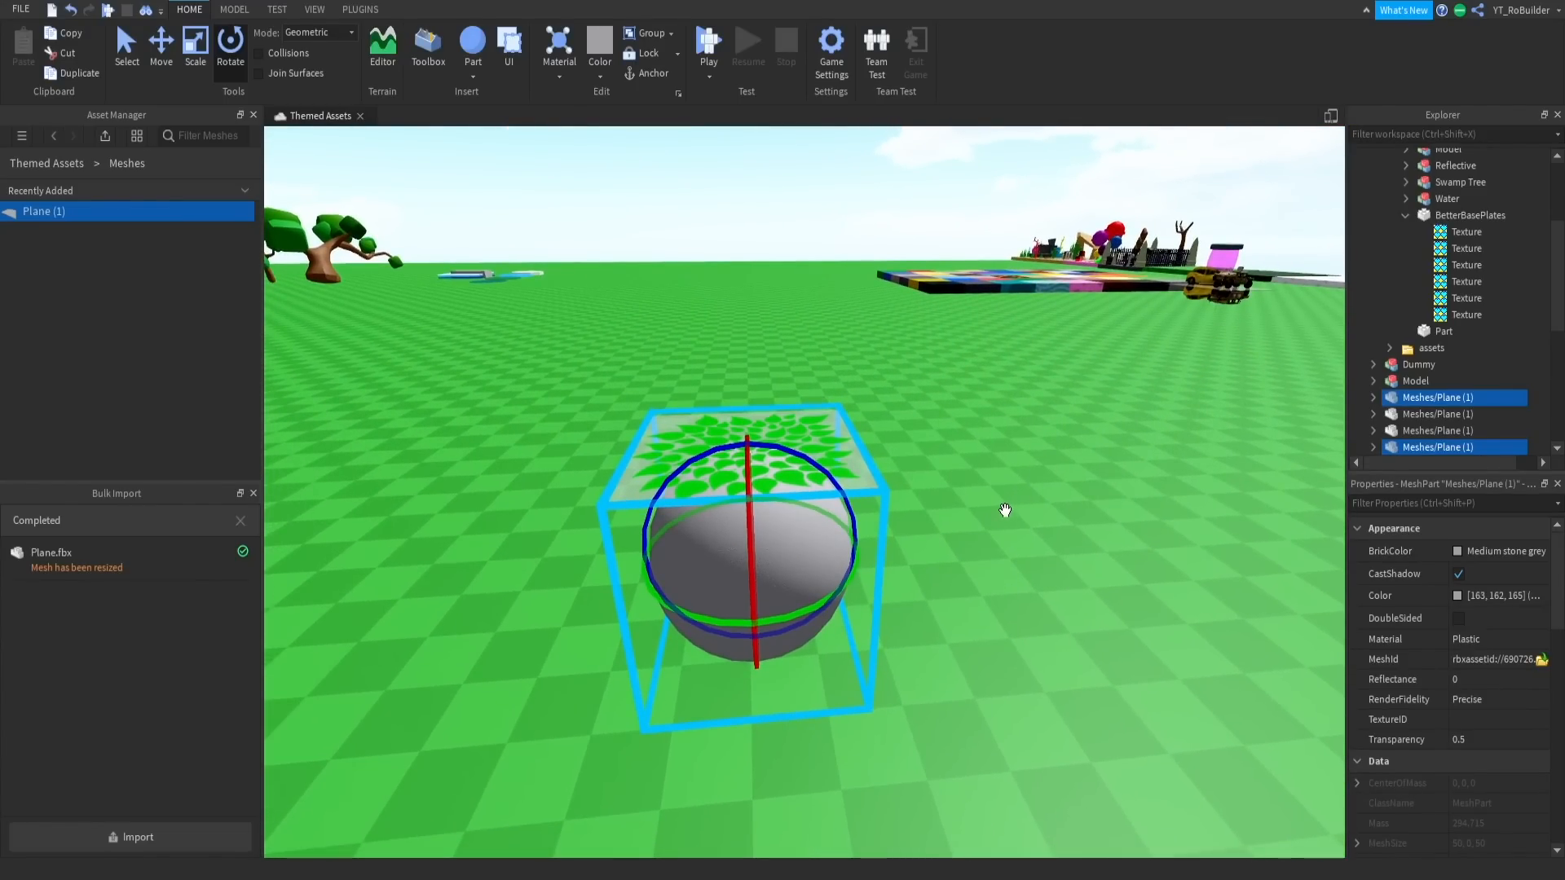
{"action": "key", "text": "ctrl+d"}
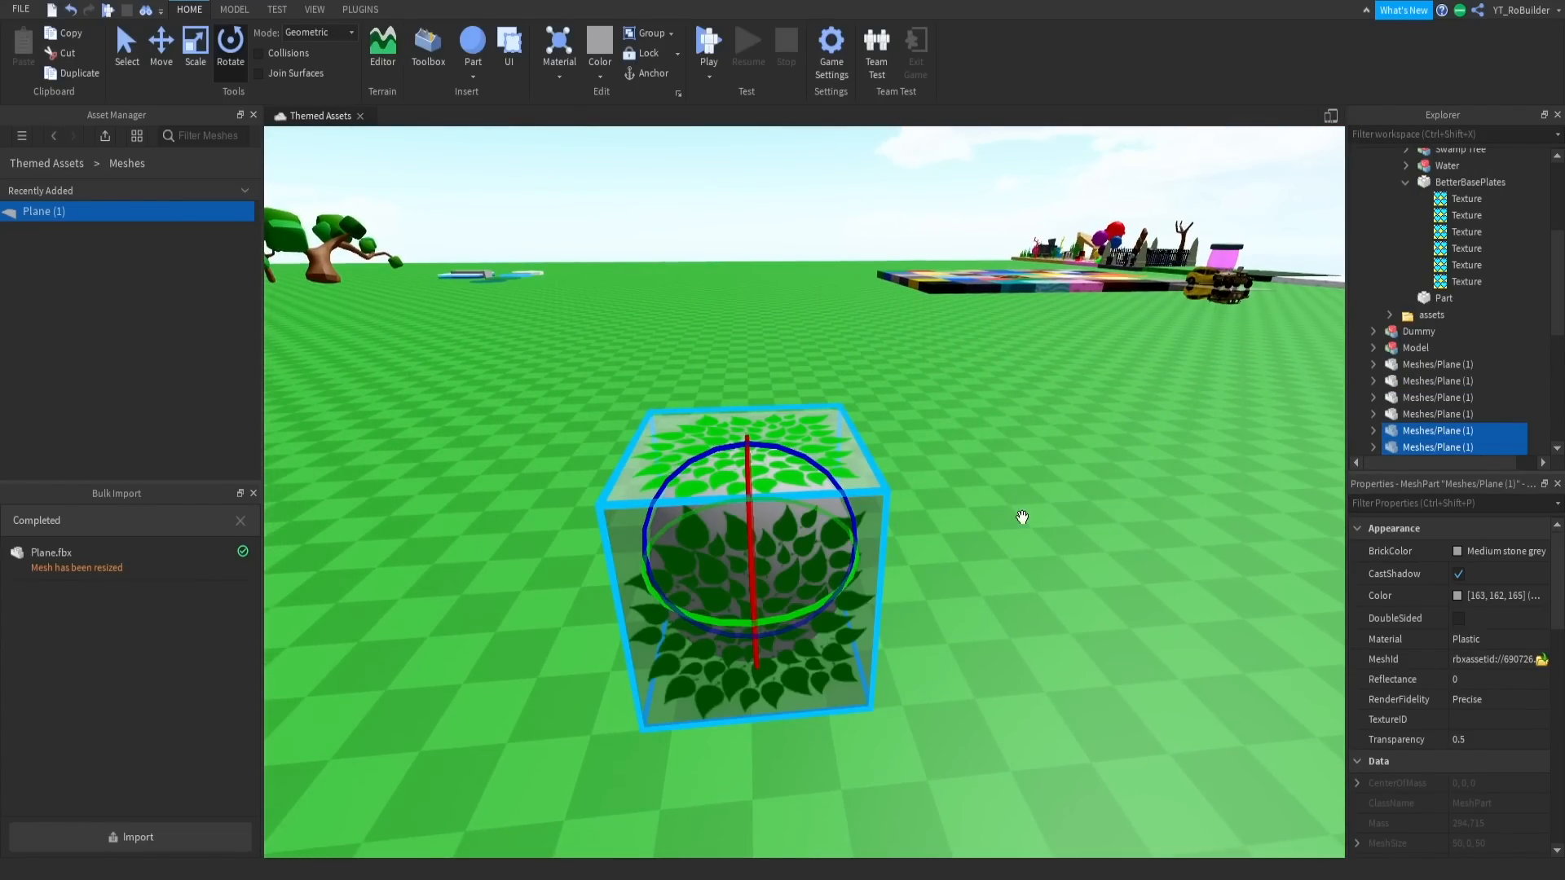
Duplicate the top and bottom leaf planes, turning the copies about the vertical axis and tilting them diagonally across the cube's corners.
{"action": "right_click_drag", "start_coordinate": [1022, 516], "coordinate": [828, 573]}
{"action": "left_click", "coordinate": [1029, 526]}
{"action": "scroll", "coordinate": [1004, 549], "scroll_direction": "down", "scroll_amount": 5}
{"action": "scroll", "coordinate": [878, 512], "scroll_direction": "up", "scroll_amount": 3}
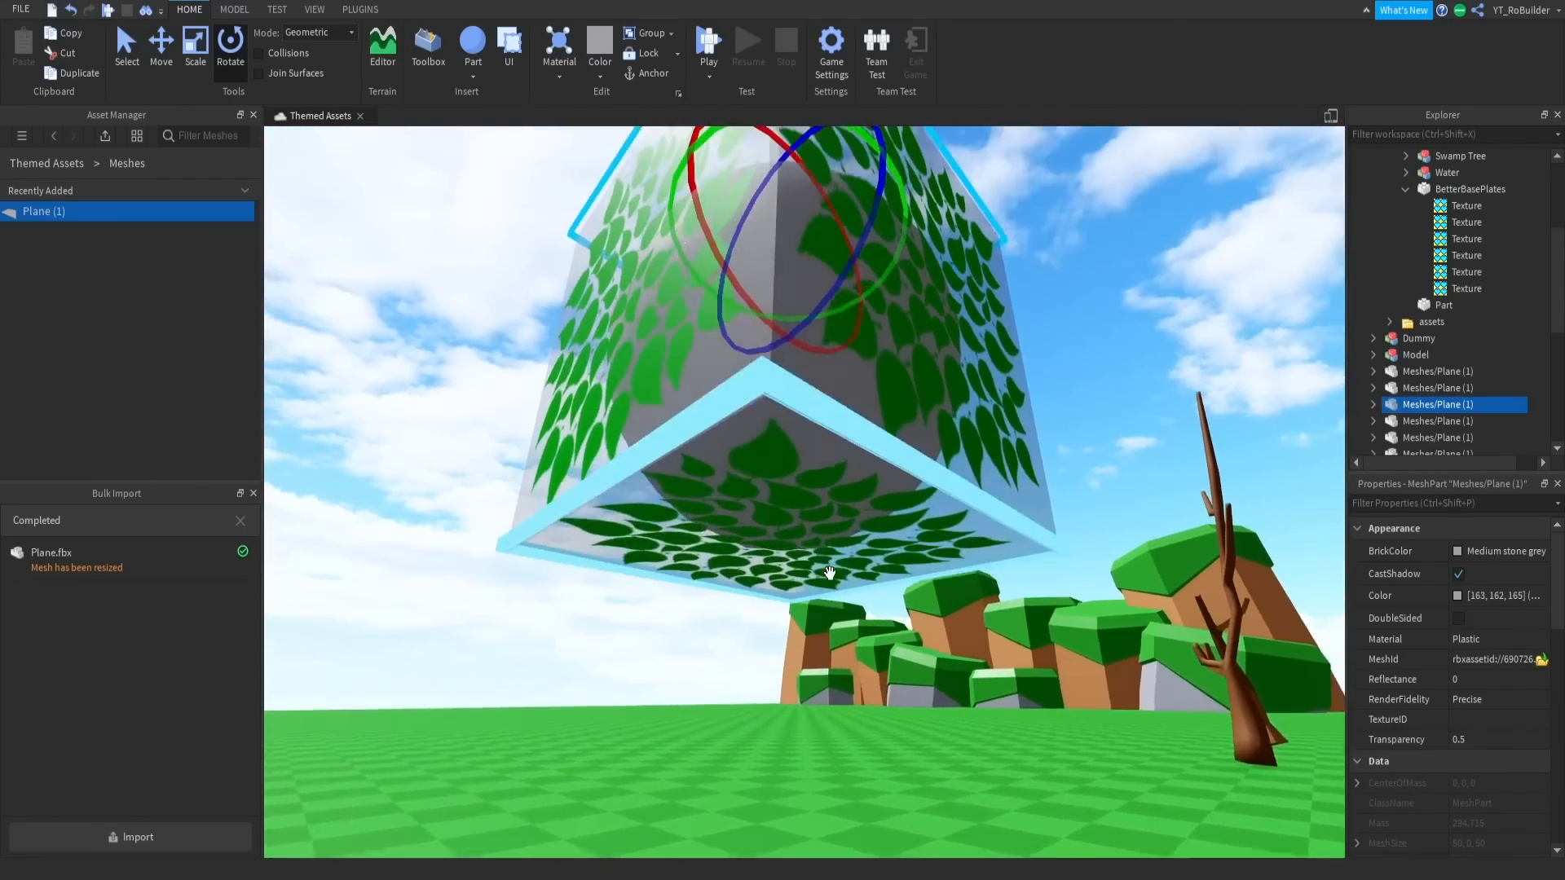
{"action": "left_click", "coordinate": [775, 538], "text": "ctrl"}
{"action": "right_click_drag", "start_coordinate": [908, 430], "coordinate": [908, 432]}
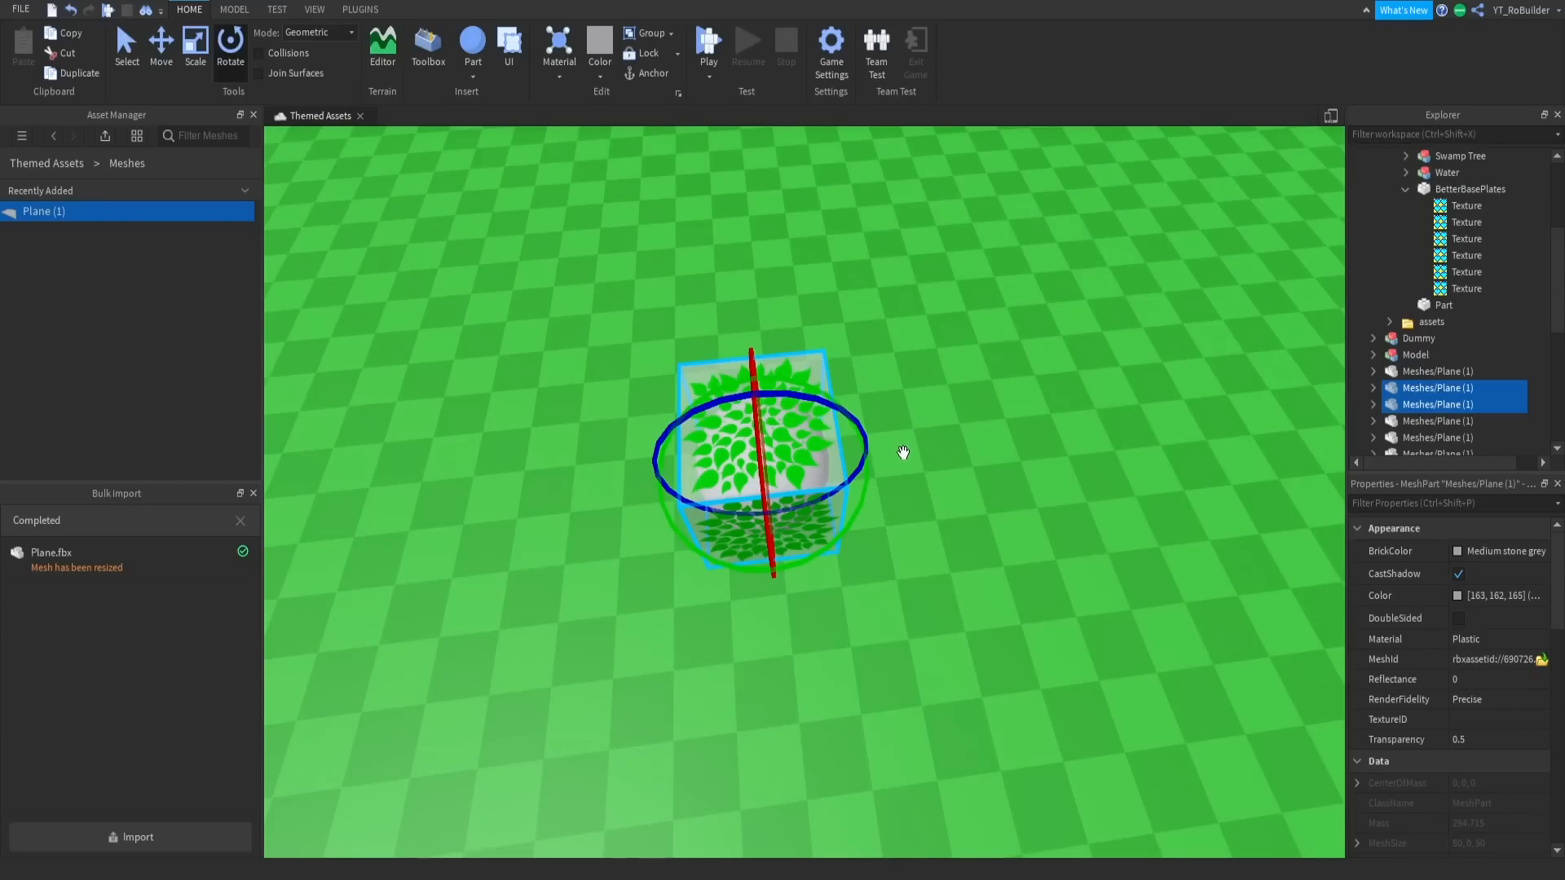
{"action": "key", "text": "ctrl+d"}
{"action": "right_click_drag", "start_coordinate": [902, 497], "coordinate": [895, 501]}
{"action": "scroll", "coordinate": [902, 497], "scroll_direction": "up", "scroll_amount": 3}
{"action": "scroll", "coordinate": [902, 496], "scroll_direction": "down", "scroll_amount": 3}
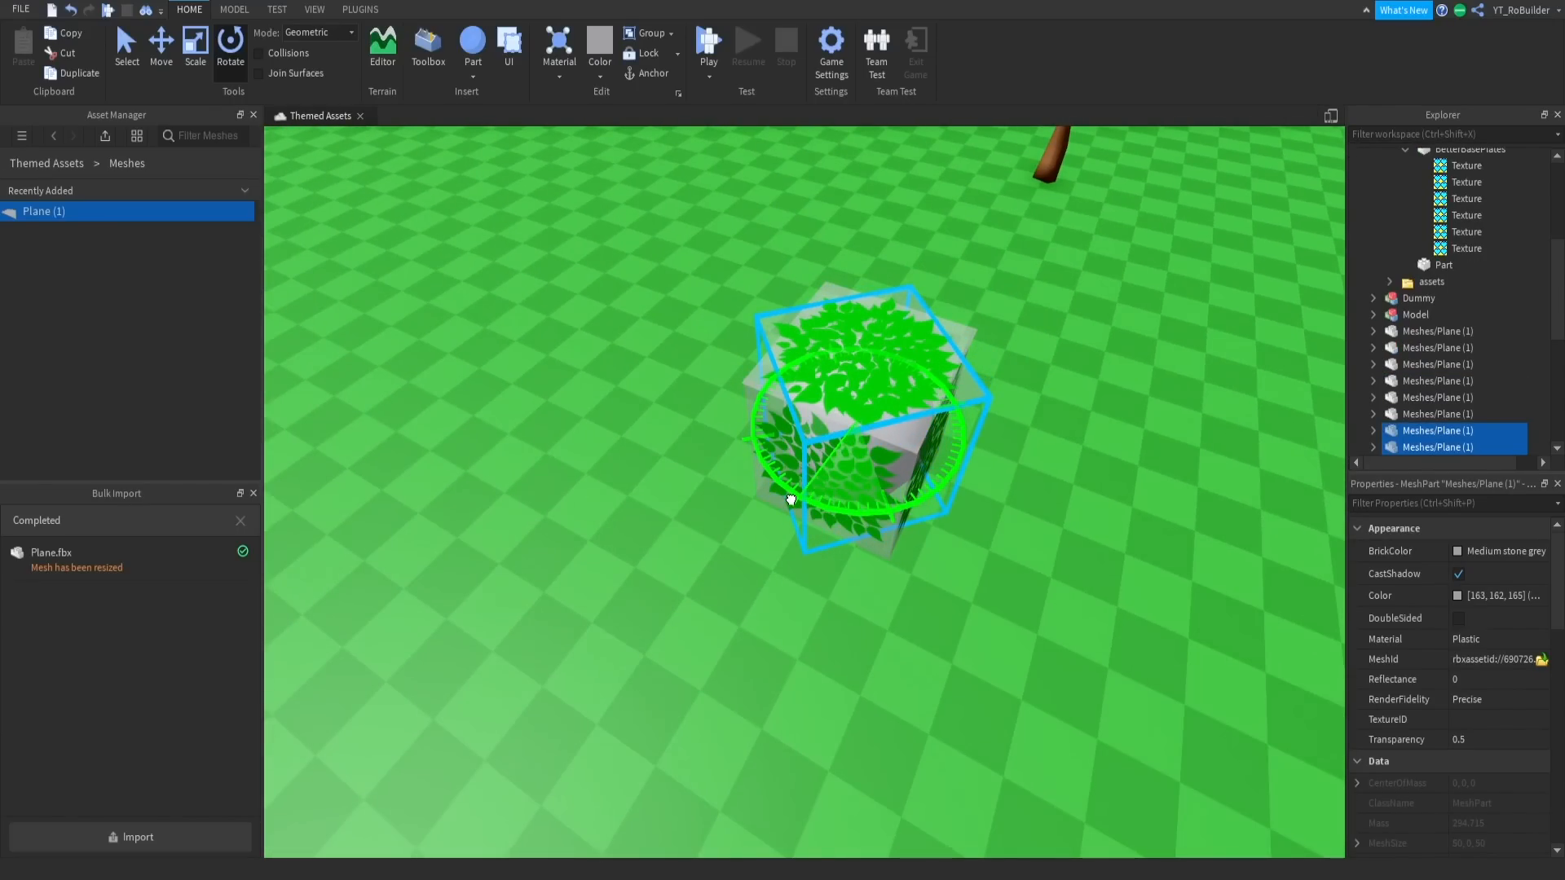
{"action": "left_click_drag", "start_coordinate": [791, 500], "coordinate": [816, 490]}
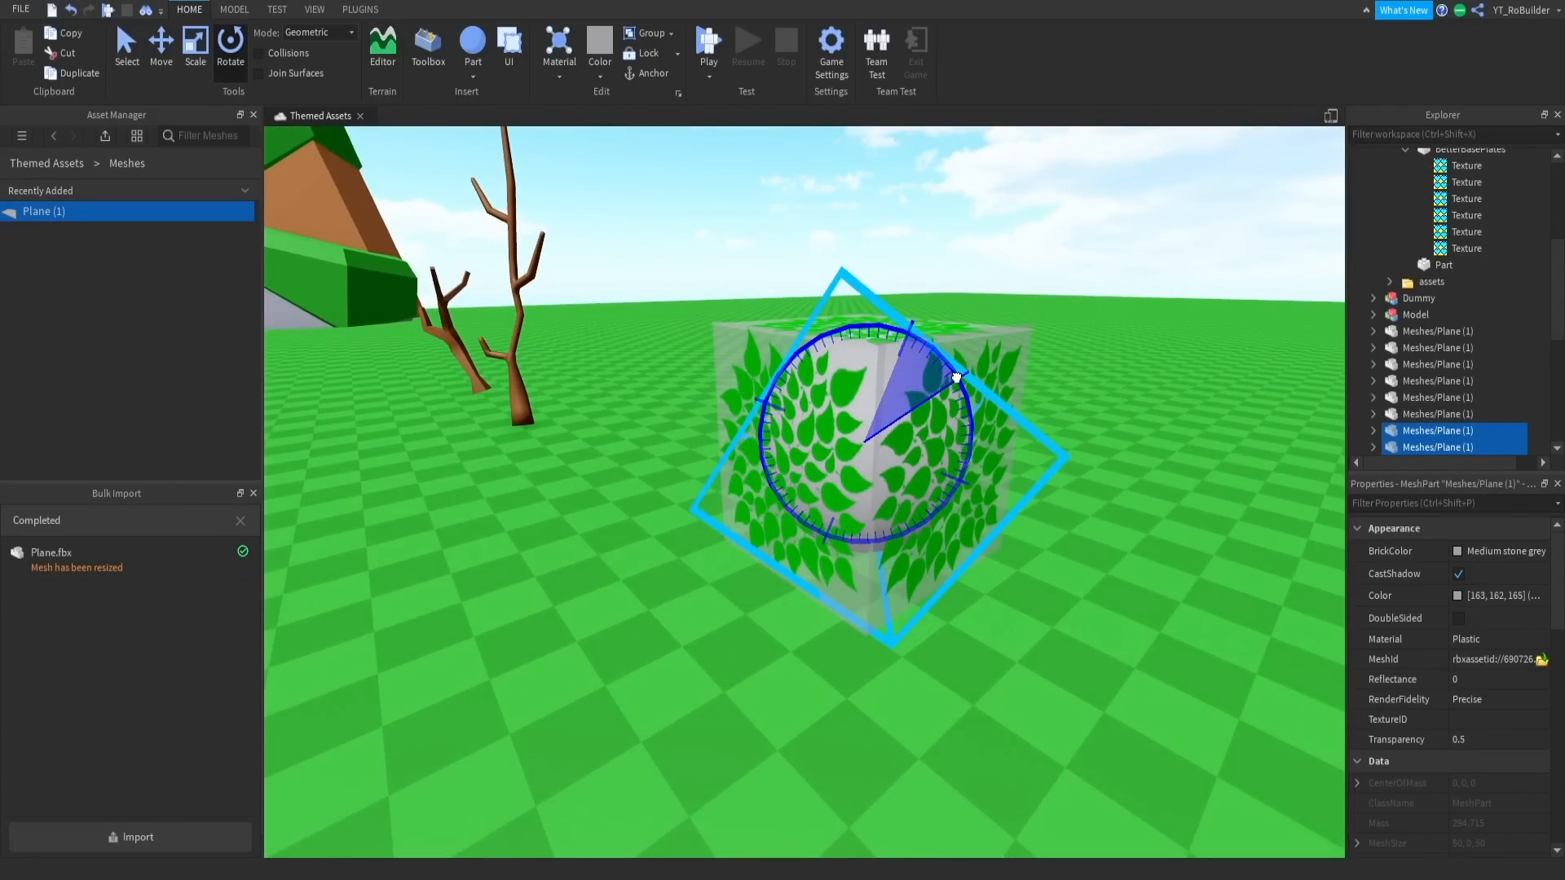
{"action": "left_click_drag", "start_coordinate": [961, 381], "coordinate": [963, 383]}
Duplicate the tilted plane pair and rotate the copies to face another diagonal of the sphere.
{"action": "right_click_drag", "start_coordinate": [1041, 317], "coordinate": [1041, 316]}
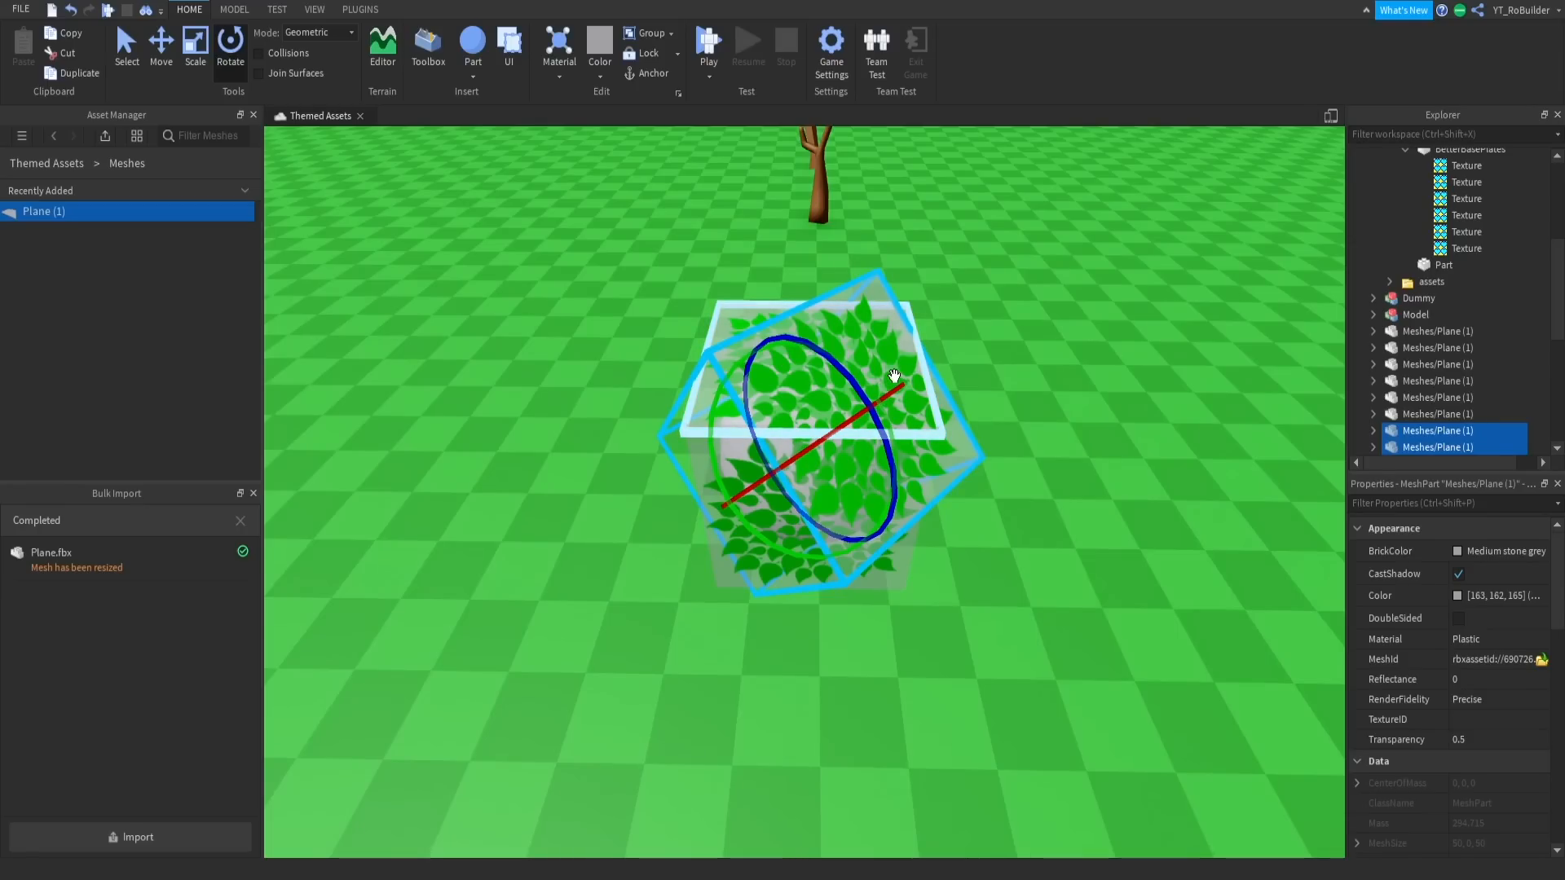
{"action": "left_click_drag", "start_coordinate": [894, 376], "coordinate": [646, 476]}
{"action": "right_click_drag", "start_coordinate": [815, 402], "coordinate": [814, 402]}
{"action": "left_click", "coordinate": [814, 402]}
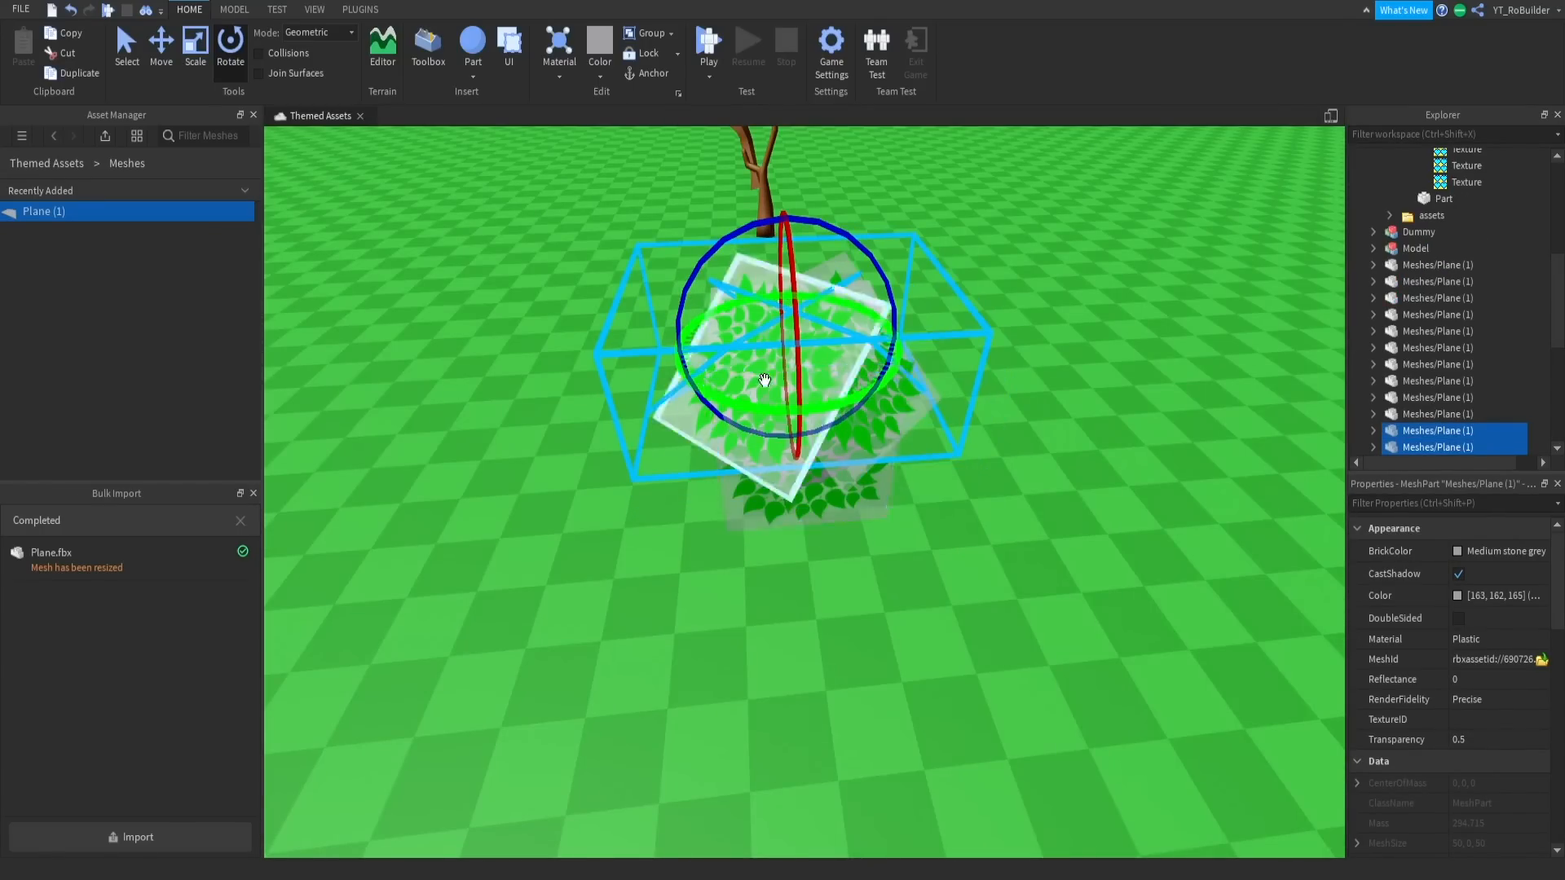
Move the newest pair of tilted planes sideways to fit around the sphere.
{"action": "left_click", "coordinate": [161, 45]}
{"action": "right_click_drag", "start_coordinate": [664, 325], "coordinate": [679, 336]}
{"action": "left_click_drag", "start_coordinate": [733, 365], "coordinate": [639, 354]}
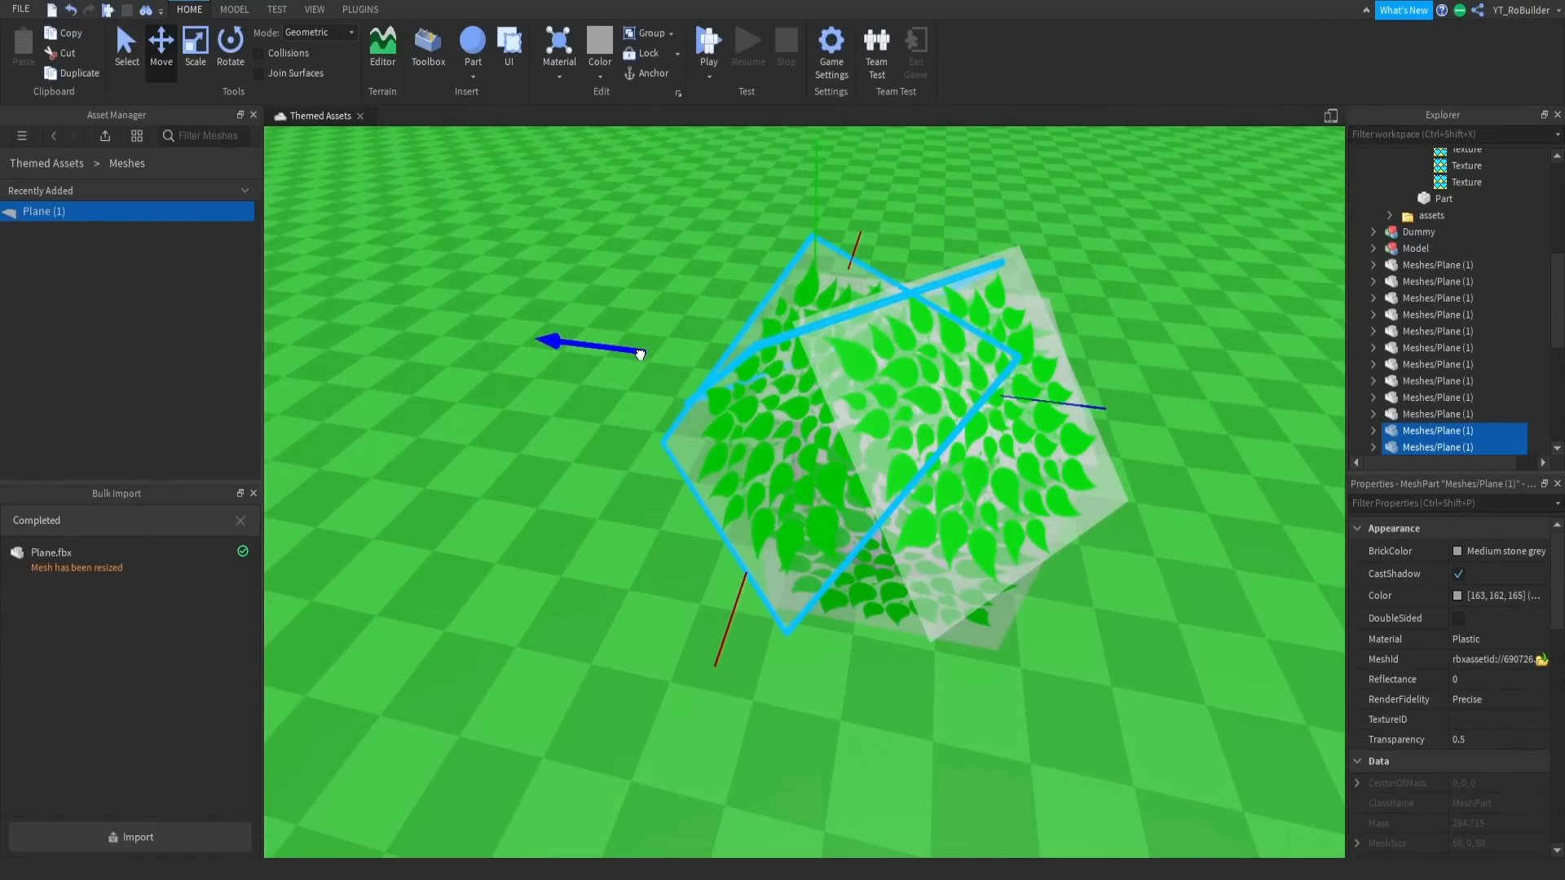
{"action": "right_click_drag", "start_coordinate": [820, 339], "coordinate": [824, 346]}
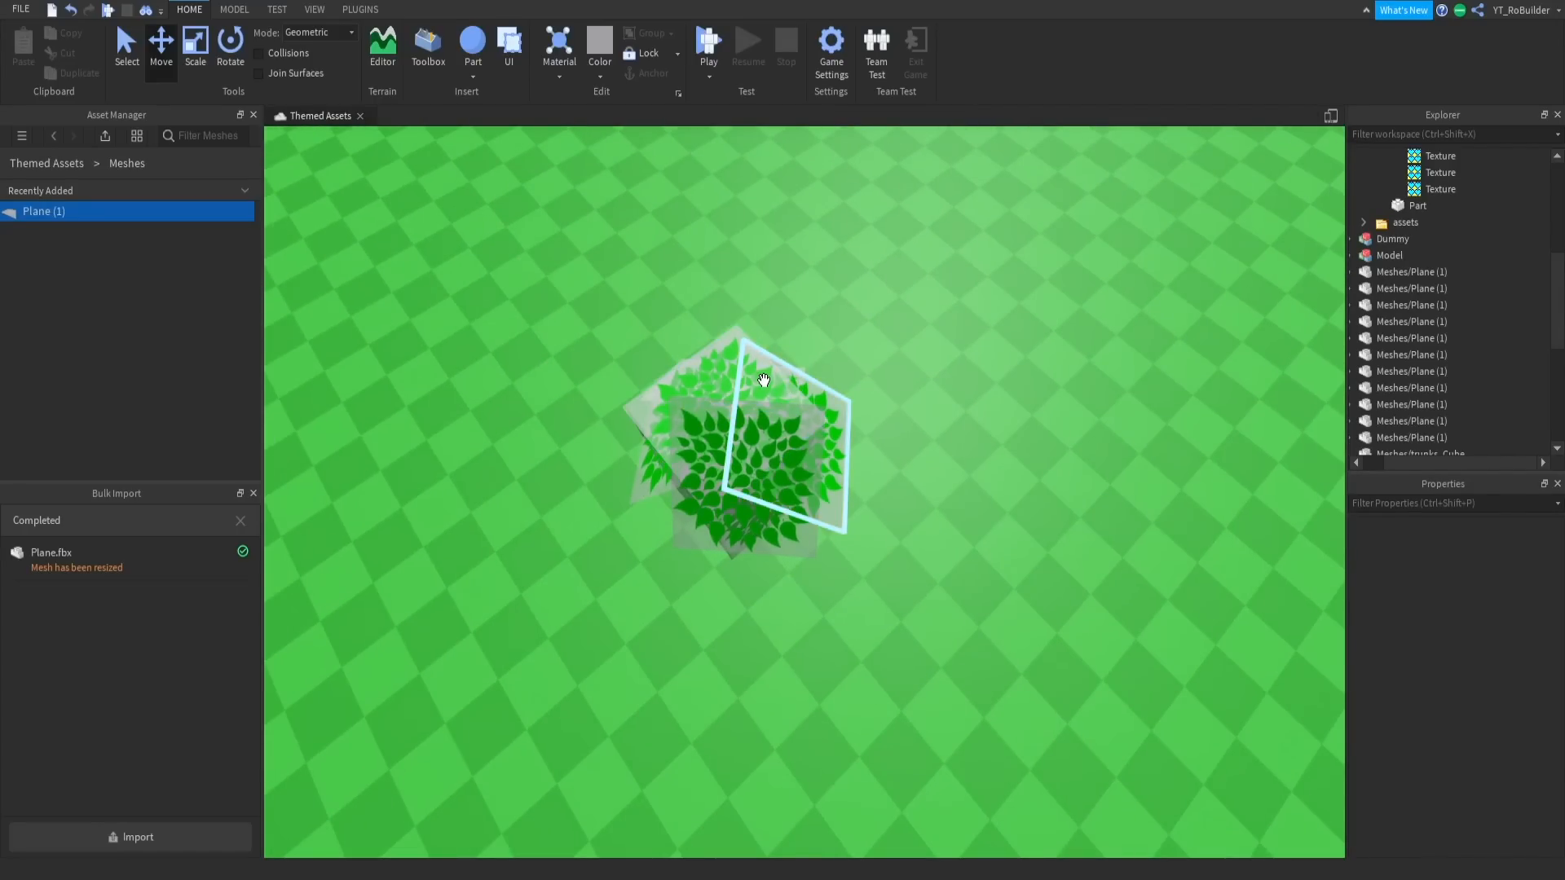
Duplicate the four tilted upper planes, flip the copies and lower them around the bottom half of the sphere.
{"action": "left_click", "coordinate": [718, 373]}
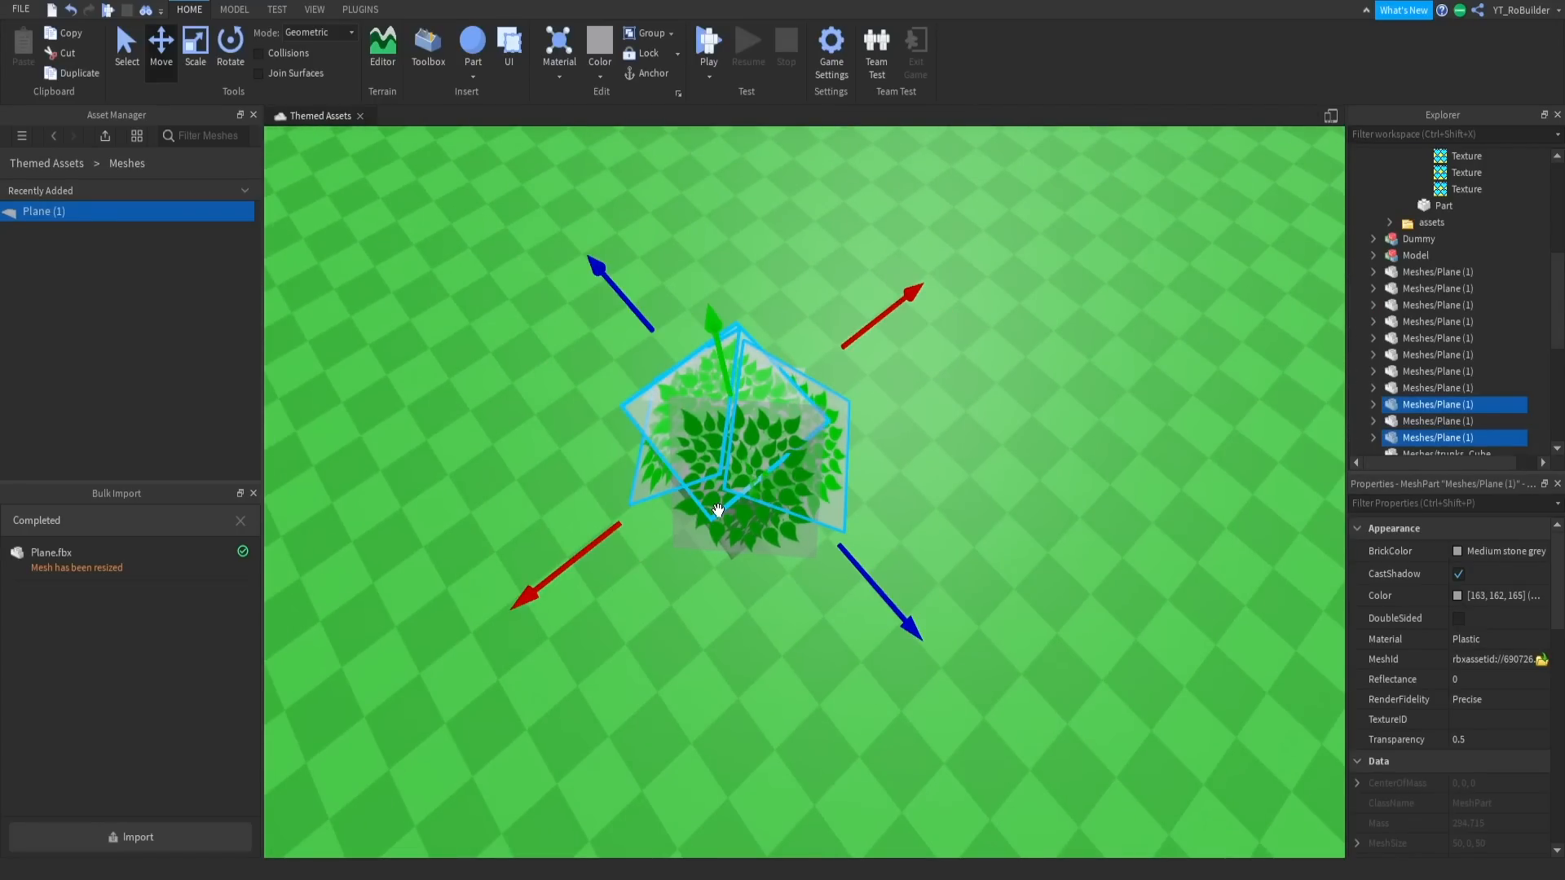
{"action": "left_click", "coordinate": [699, 531], "text": "ctrl"}
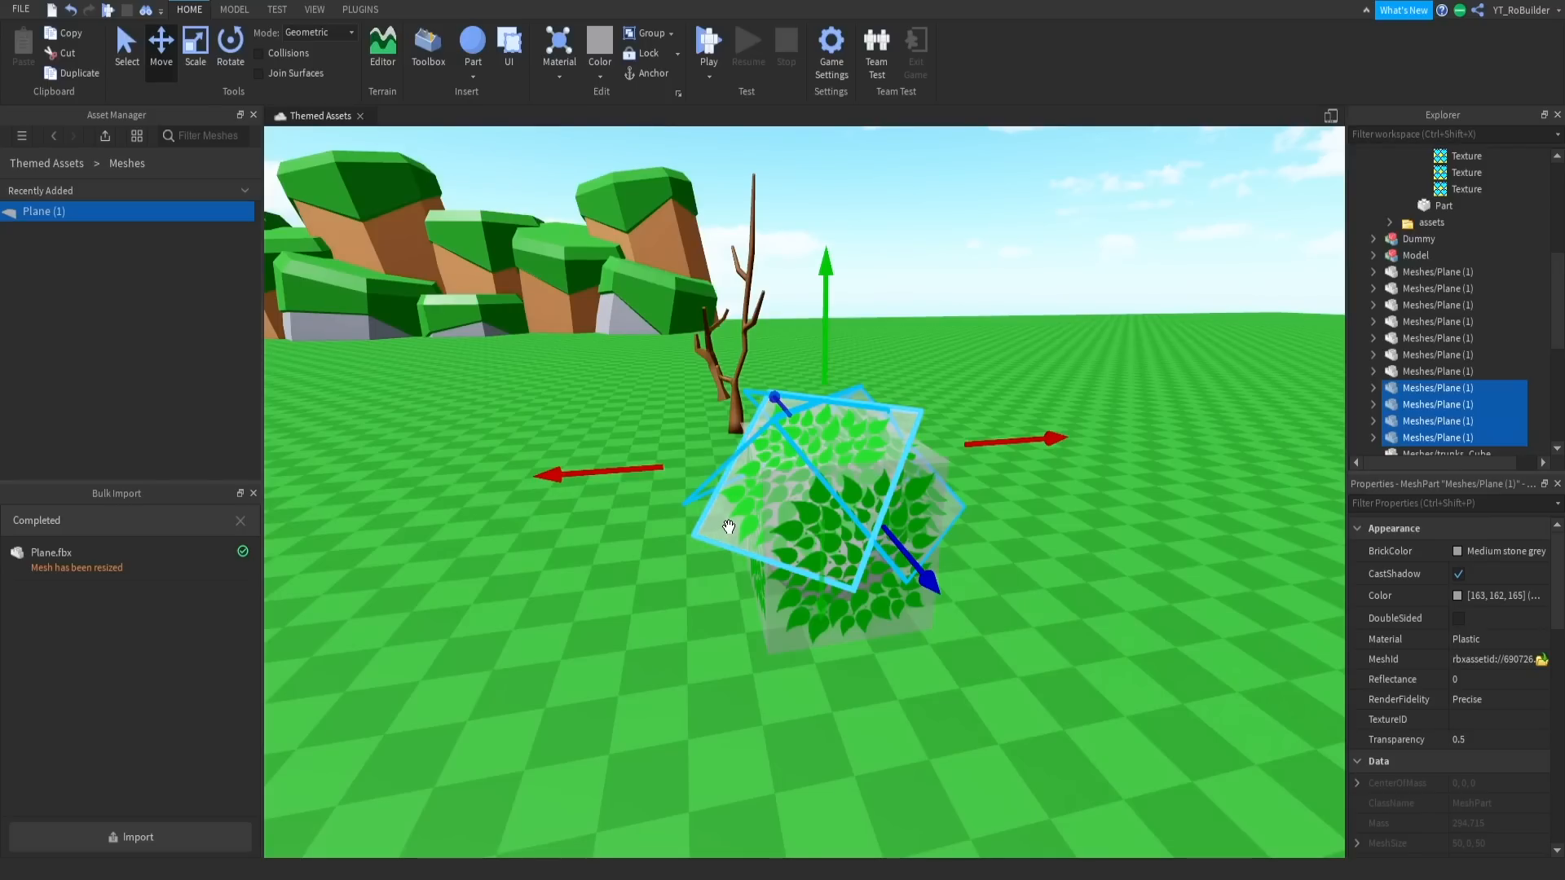
{"action": "key", "text": "ctrl+d"}
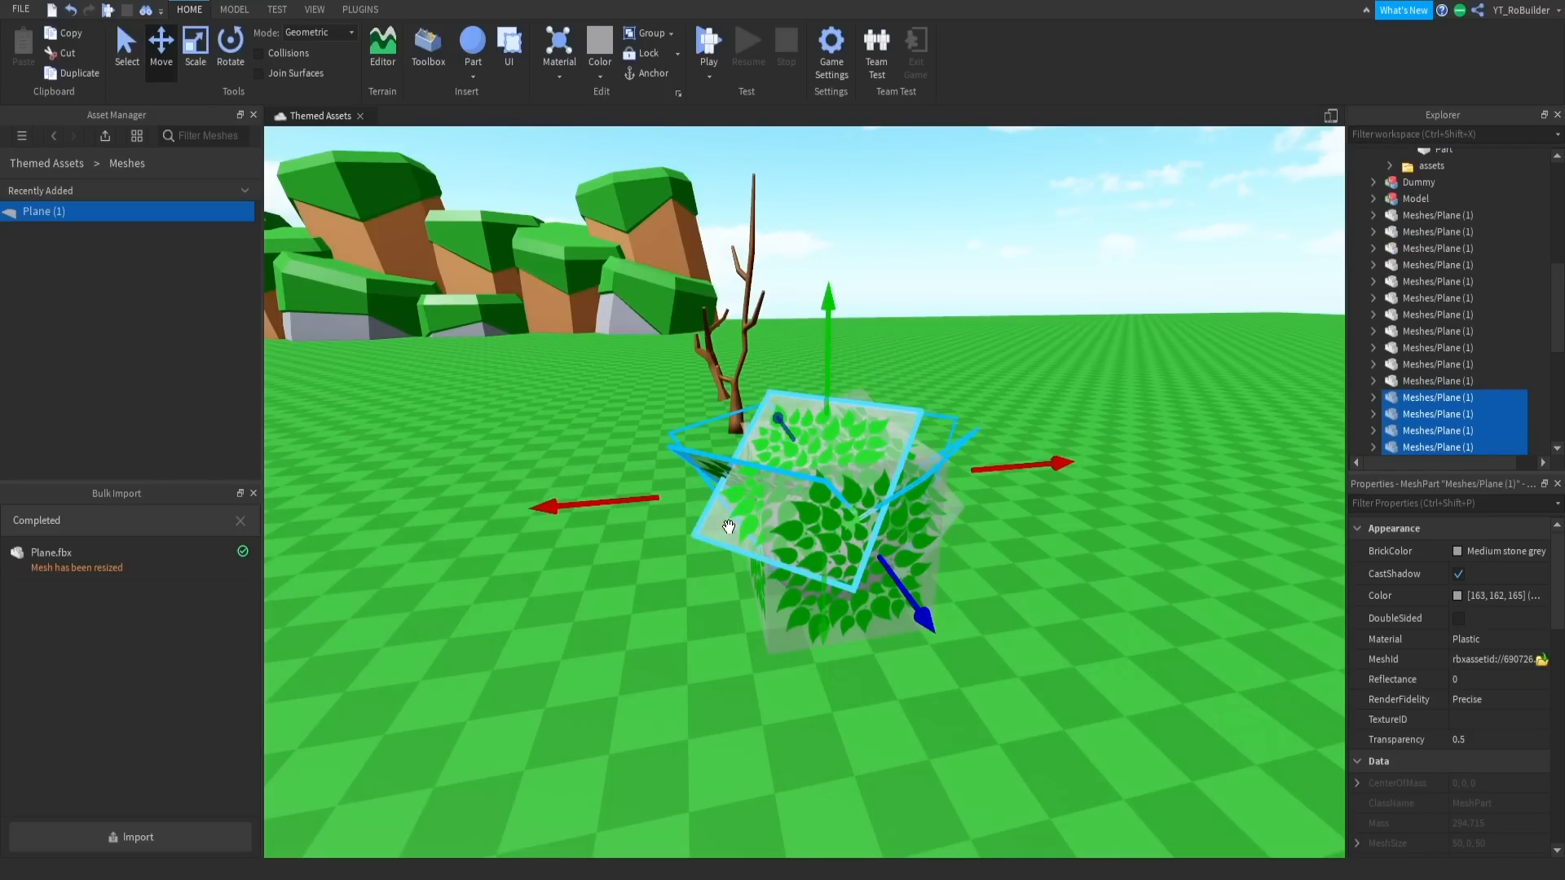
{"action": "left_click_drag", "start_coordinate": [837, 357], "coordinate": [826, 403]}
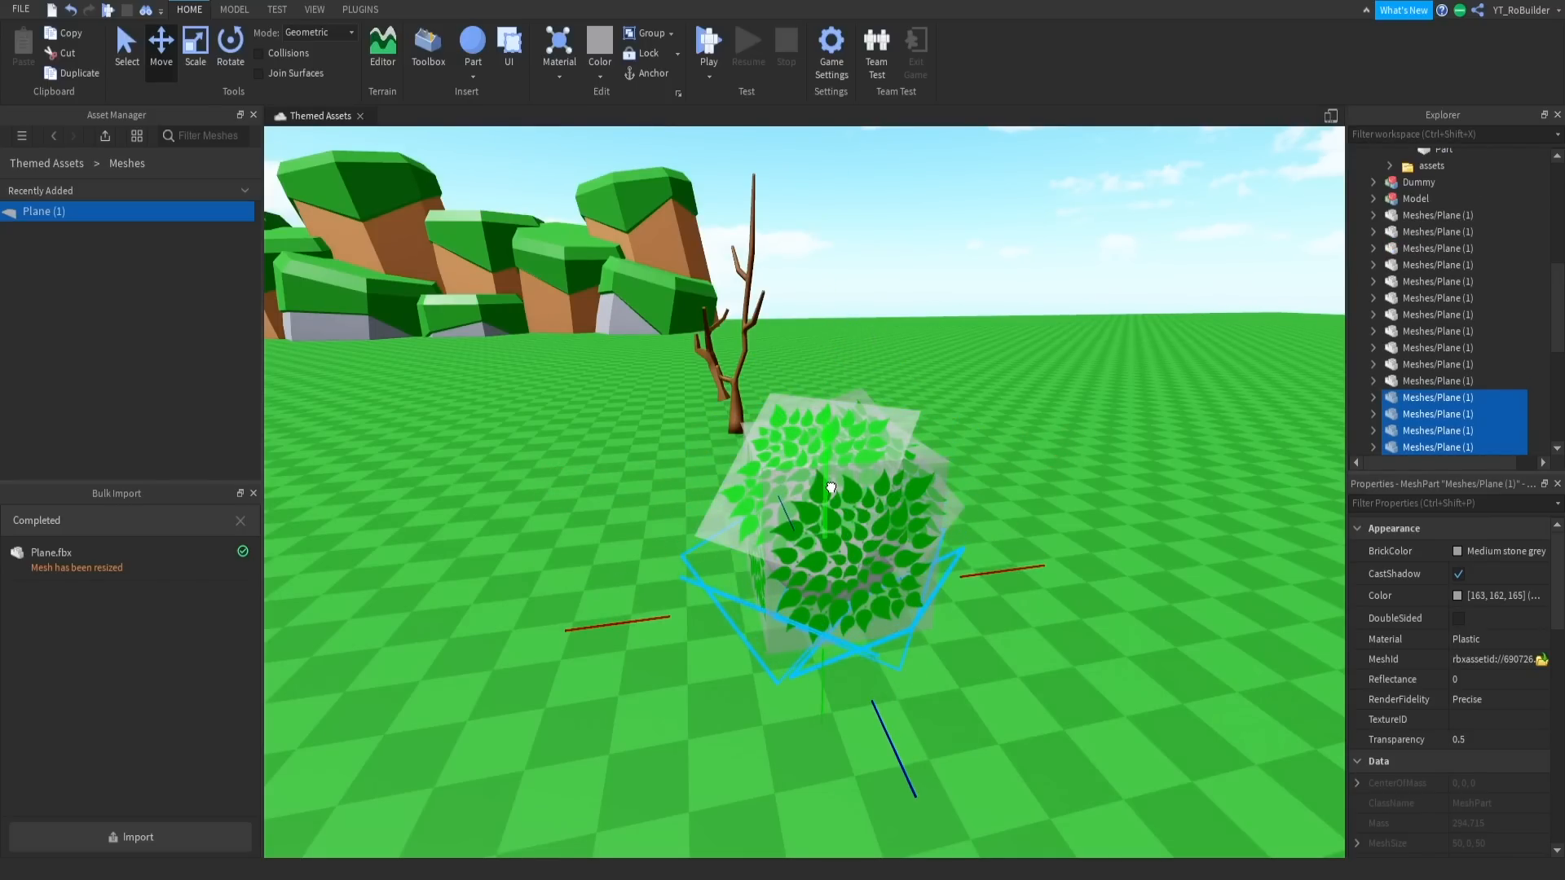
{"action": "left_click_drag", "start_coordinate": [830, 487], "coordinate": [830, 475]}
{"action": "key", "text": "d"}
{"action": "right_click_drag", "start_coordinate": [1057, 511], "coordinate": [1056, 512]}
{"action": "key", "text": "a"}
{"action": "key", "text": "e"}
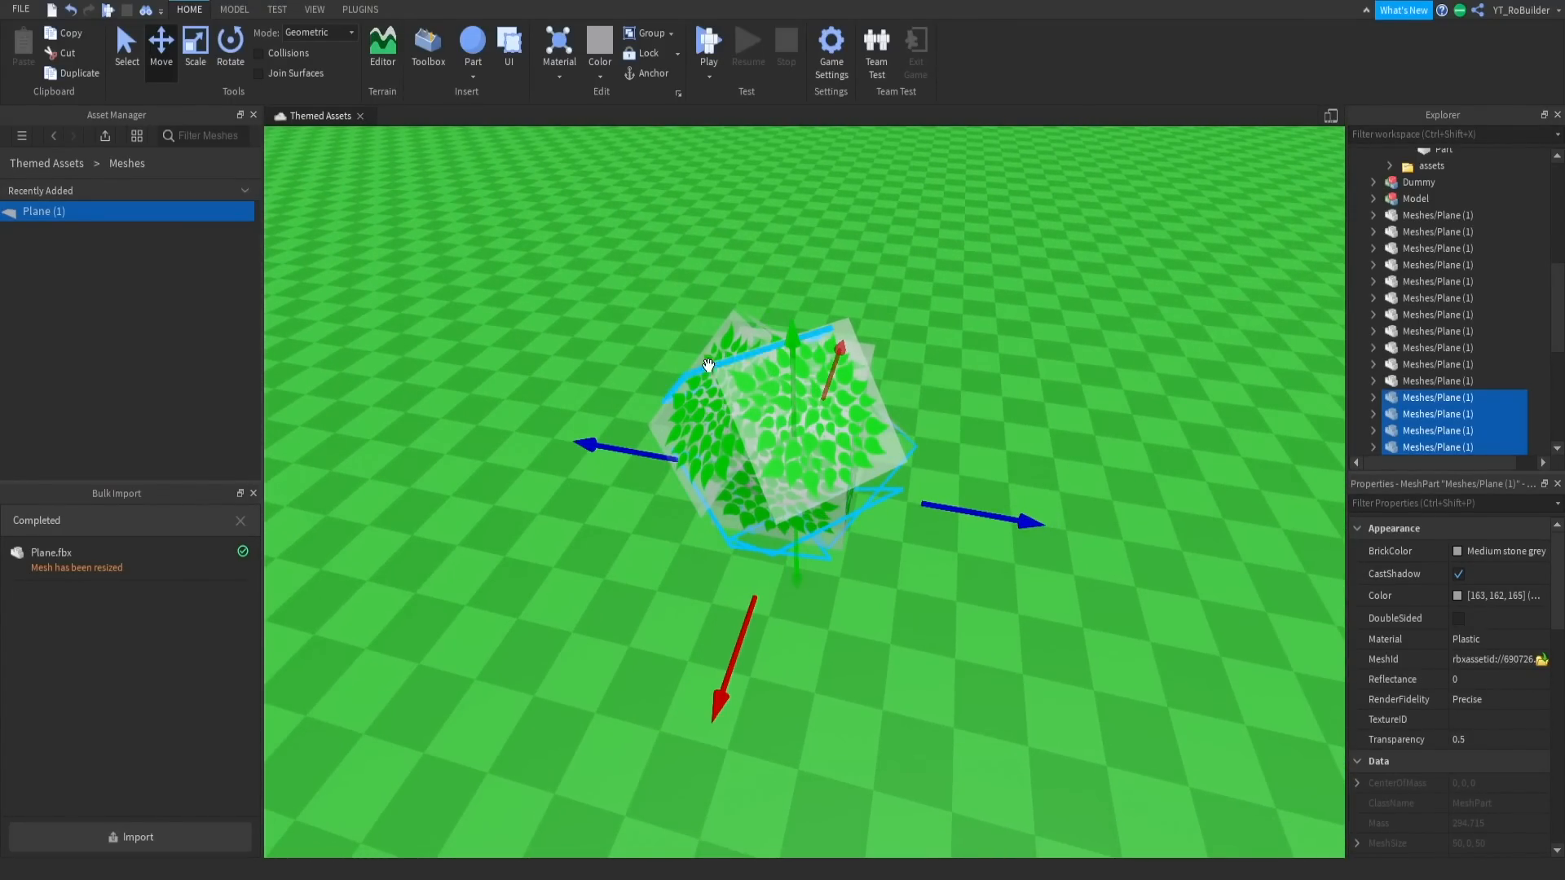
{"action": "left_click", "coordinate": [677, 279]}
{"action": "left_click_drag", "start_coordinate": [1088, 426], "coordinate": [904, 535]}
{"action": "key", "text": "ctrl+z"}
Select all the leaf plane meshes and set their transparency to 1.
{"action": "left_click", "coordinate": [794, 425]}
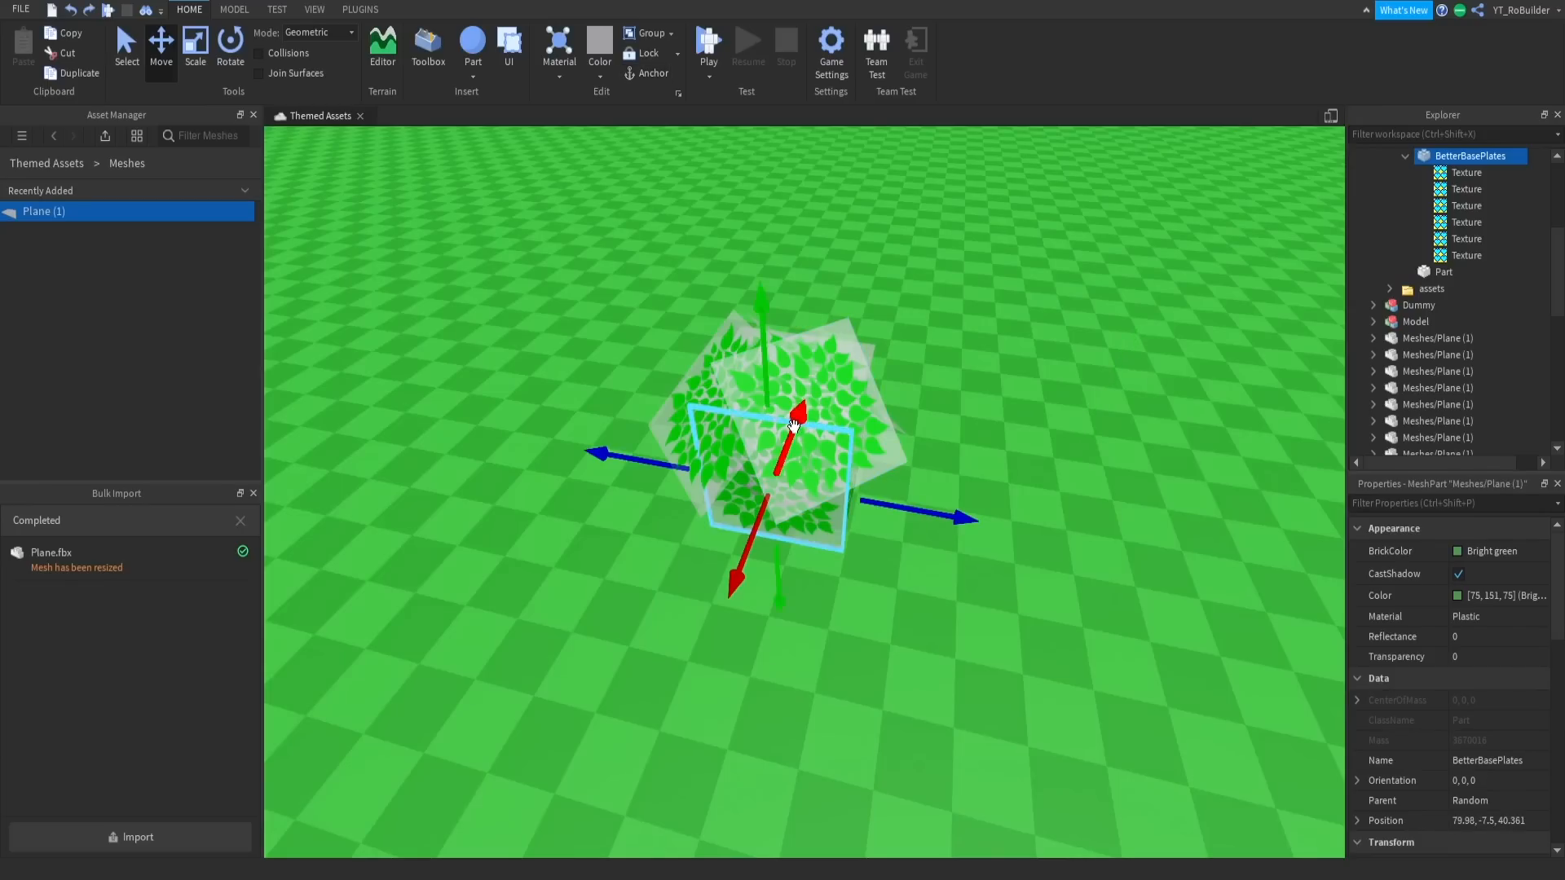
{"action": "scroll", "coordinate": [1415, 373], "scroll_direction": "down", "scroll_amount": 4}
{"action": "left_click", "coordinate": [1427, 381], "text": "shift"}
{"action": "left_click", "coordinate": [1469, 739]}
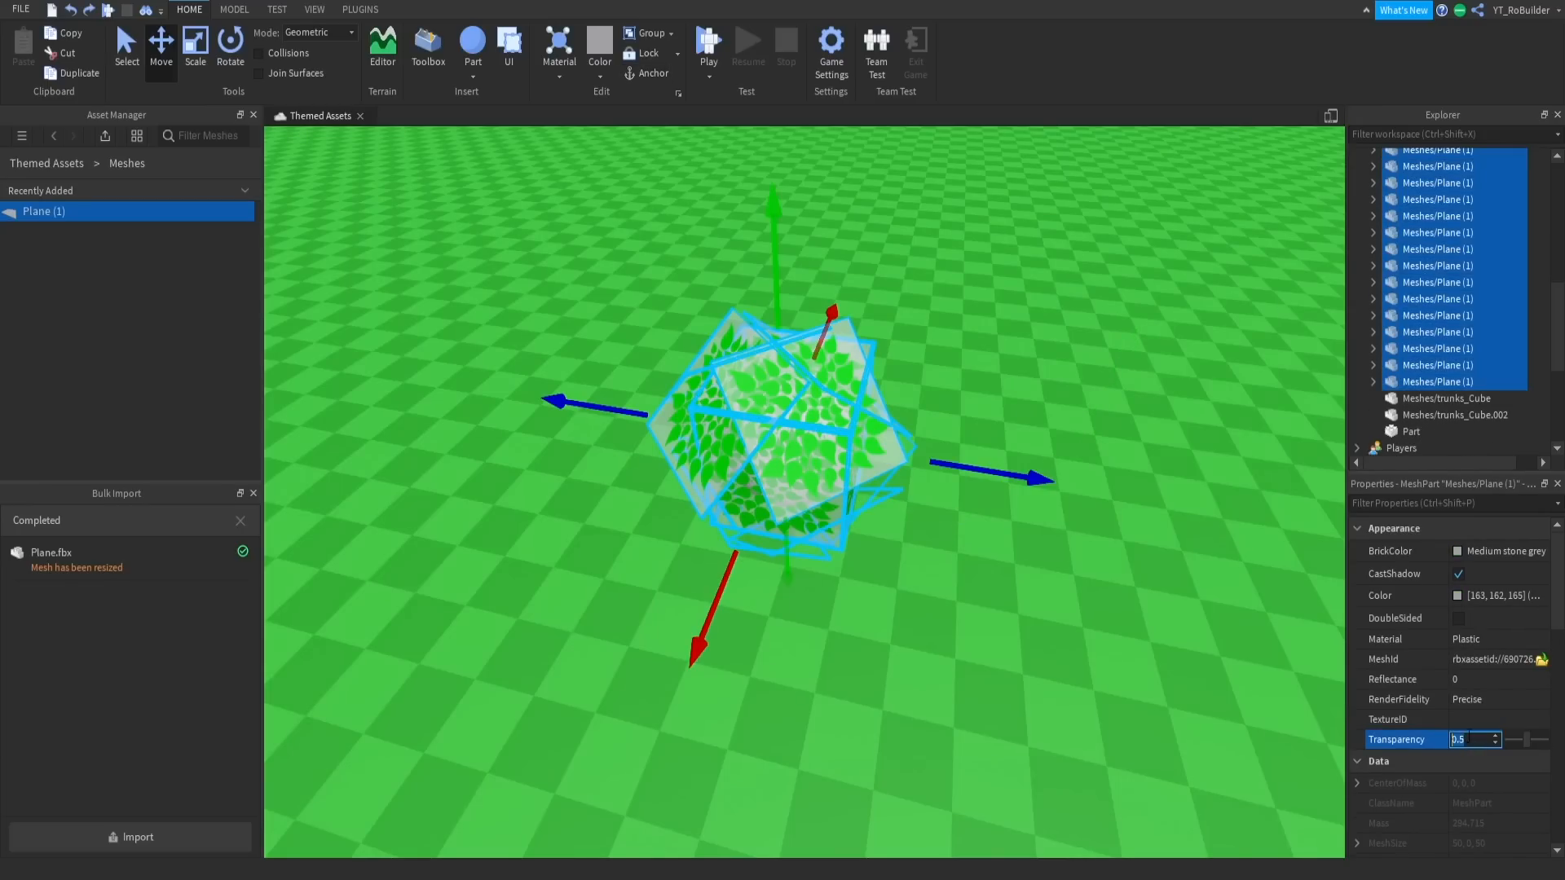
{"action": "type", "text": "1"}
{"action": "key", "text": "Return"}
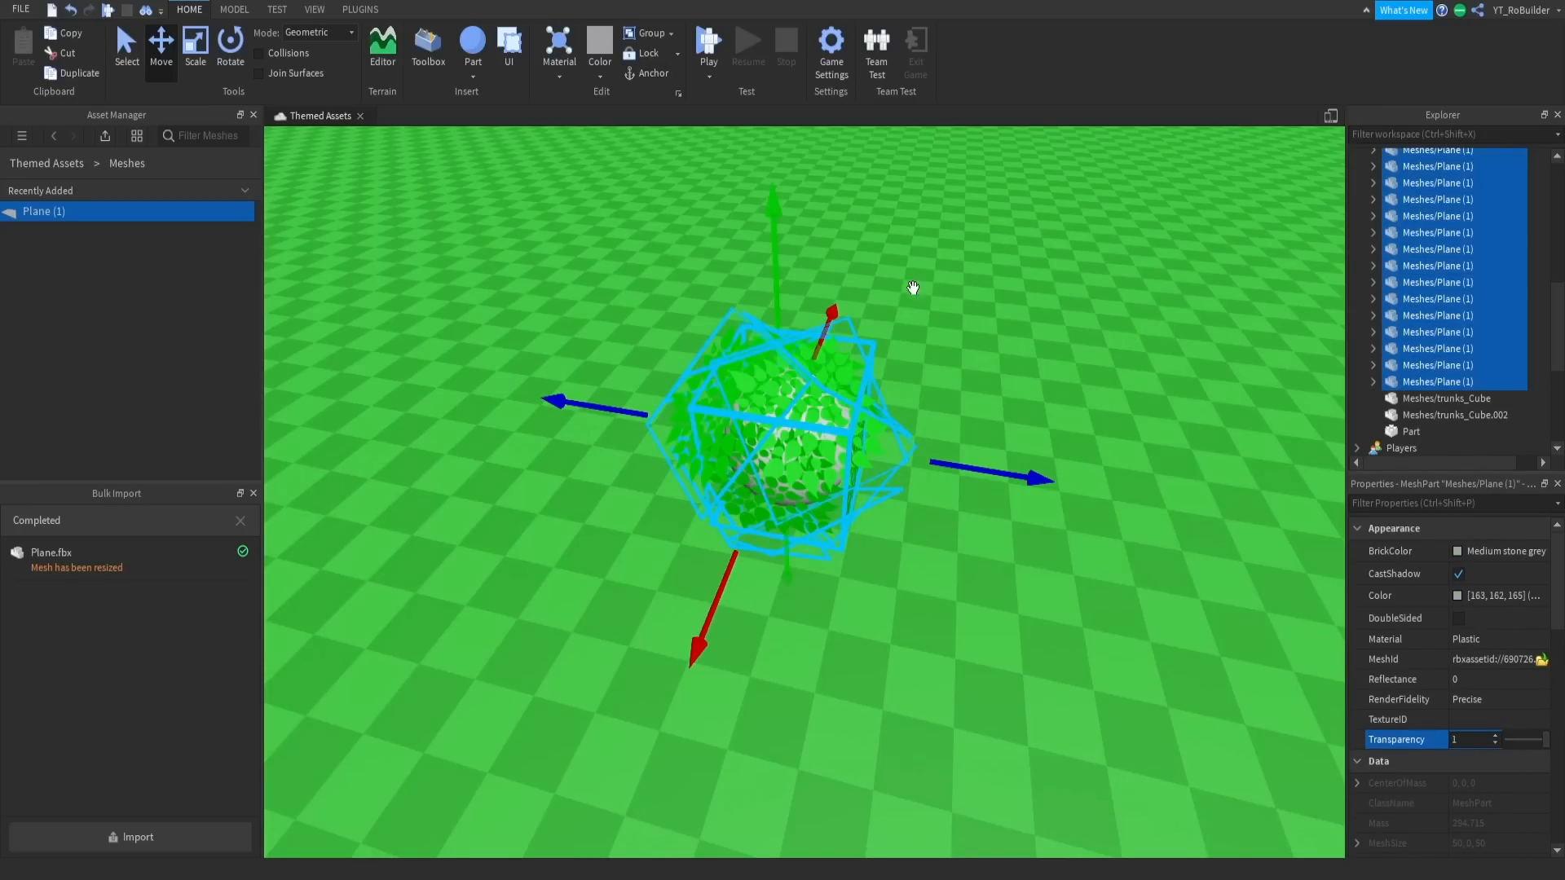
Delete the guide sphere from inside the leaf planes.
{"action": "left_click", "coordinate": [913, 288]}
{"action": "scroll", "coordinate": [899, 343], "scroll_direction": "up", "scroll_amount": 5}
{"action": "right_click_drag", "start_coordinate": [897, 346], "coordinate": [880, 378]}
{"action": "left_click", "coordinate": [820, 394]}
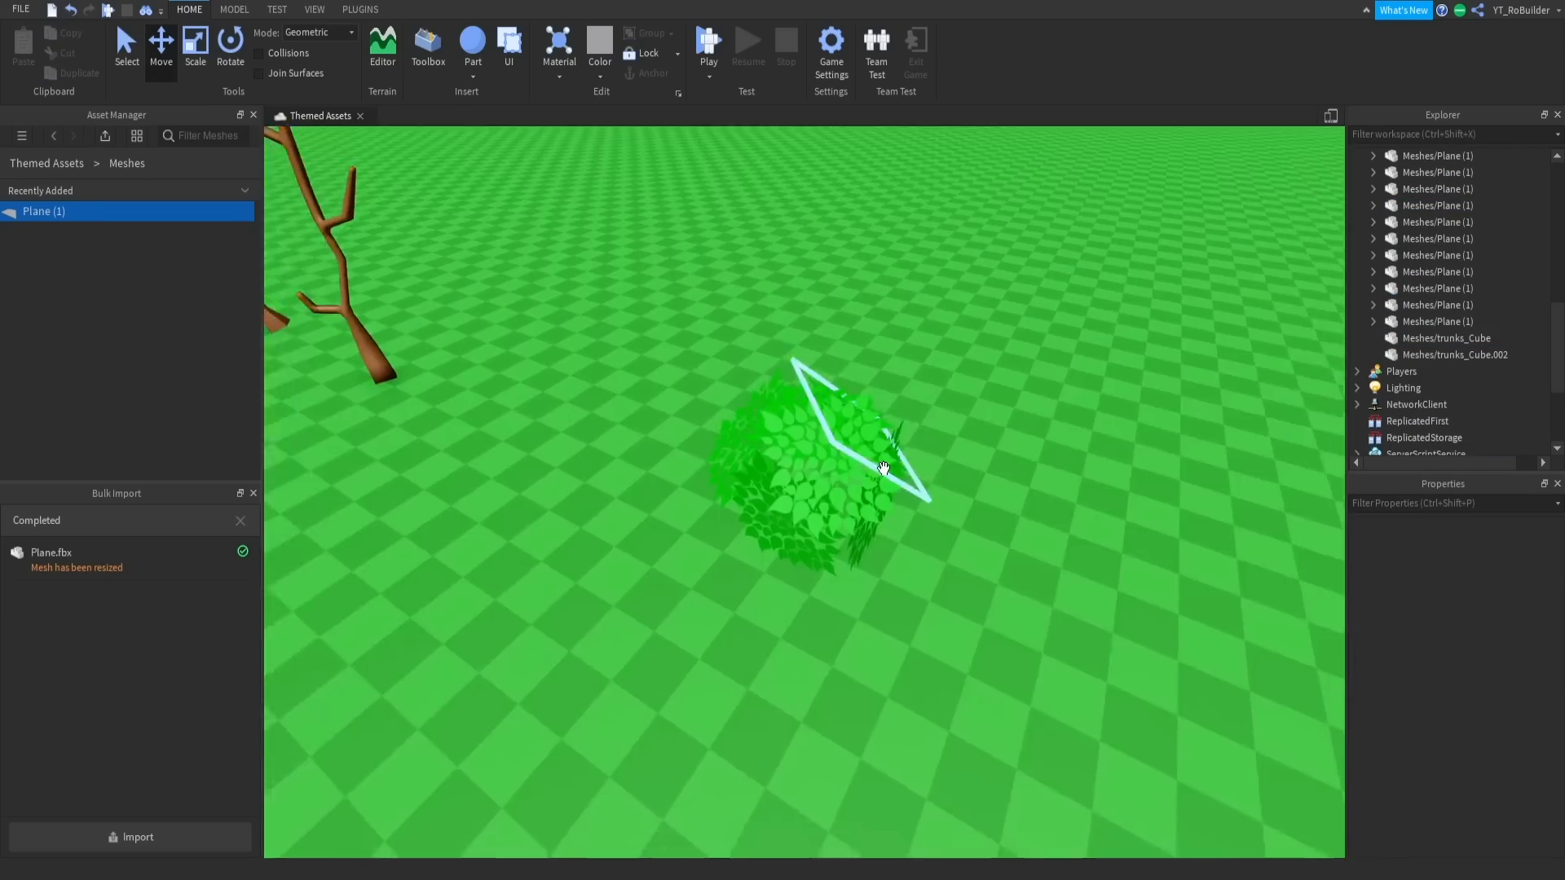
Try a duplicate of one leaf plane scaled up and turned over the leaf ball, and delete it again.
{"action": "scroll", "coordinate": [884, 468], "scroll_direction": "up", "scroll_amount": 3}
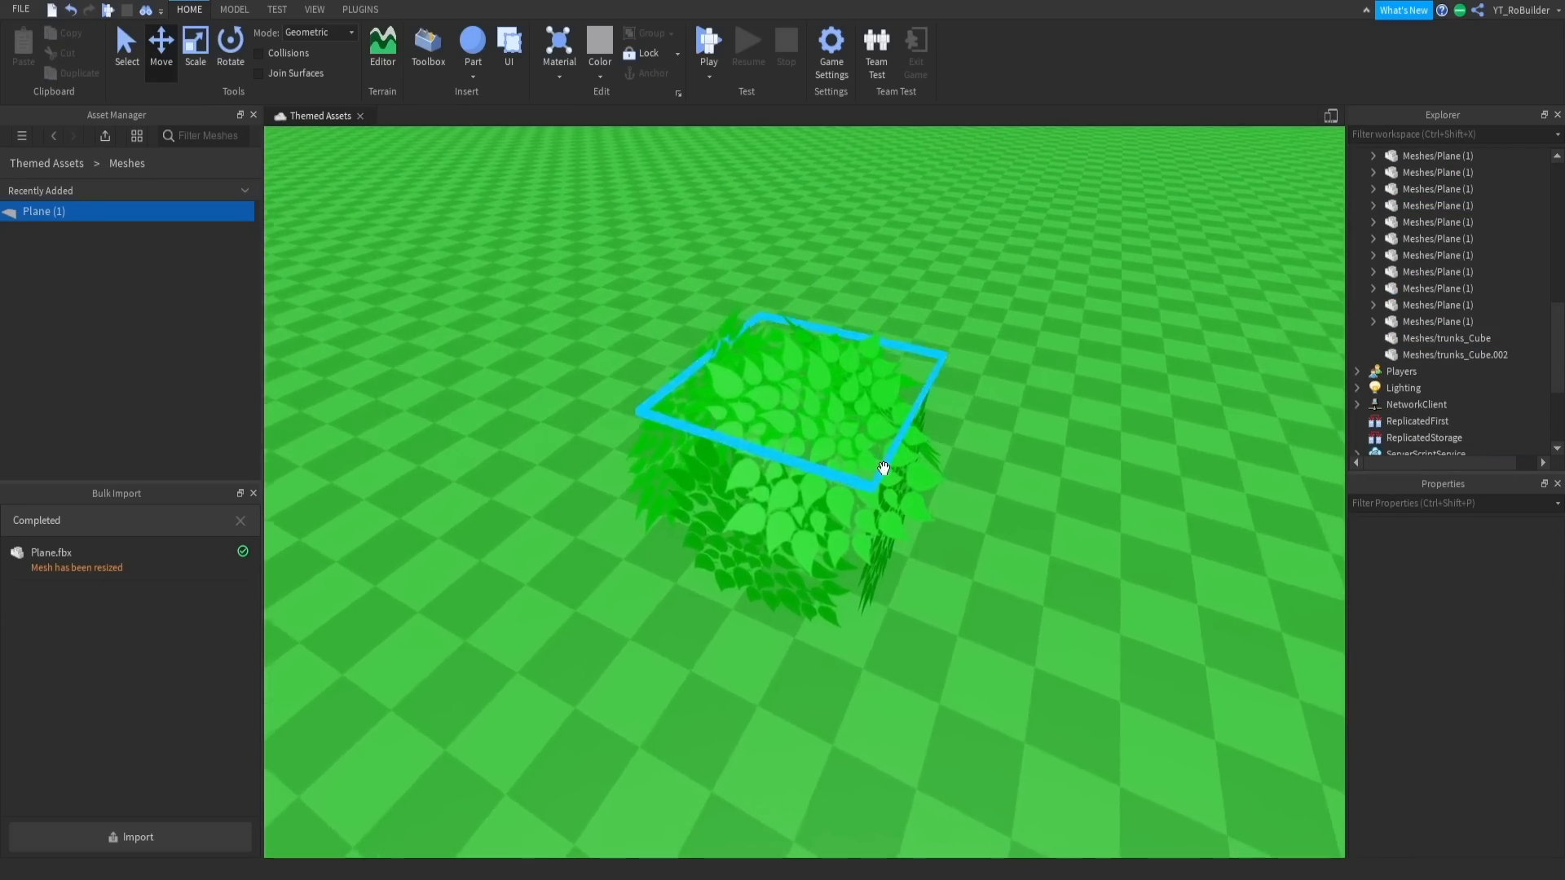
{"action": "right_click_drag", "start_coordinate": [883, 468], "coordinate": [876, 463]}
{"action": "left_click", "coordinate": [877, 462]}
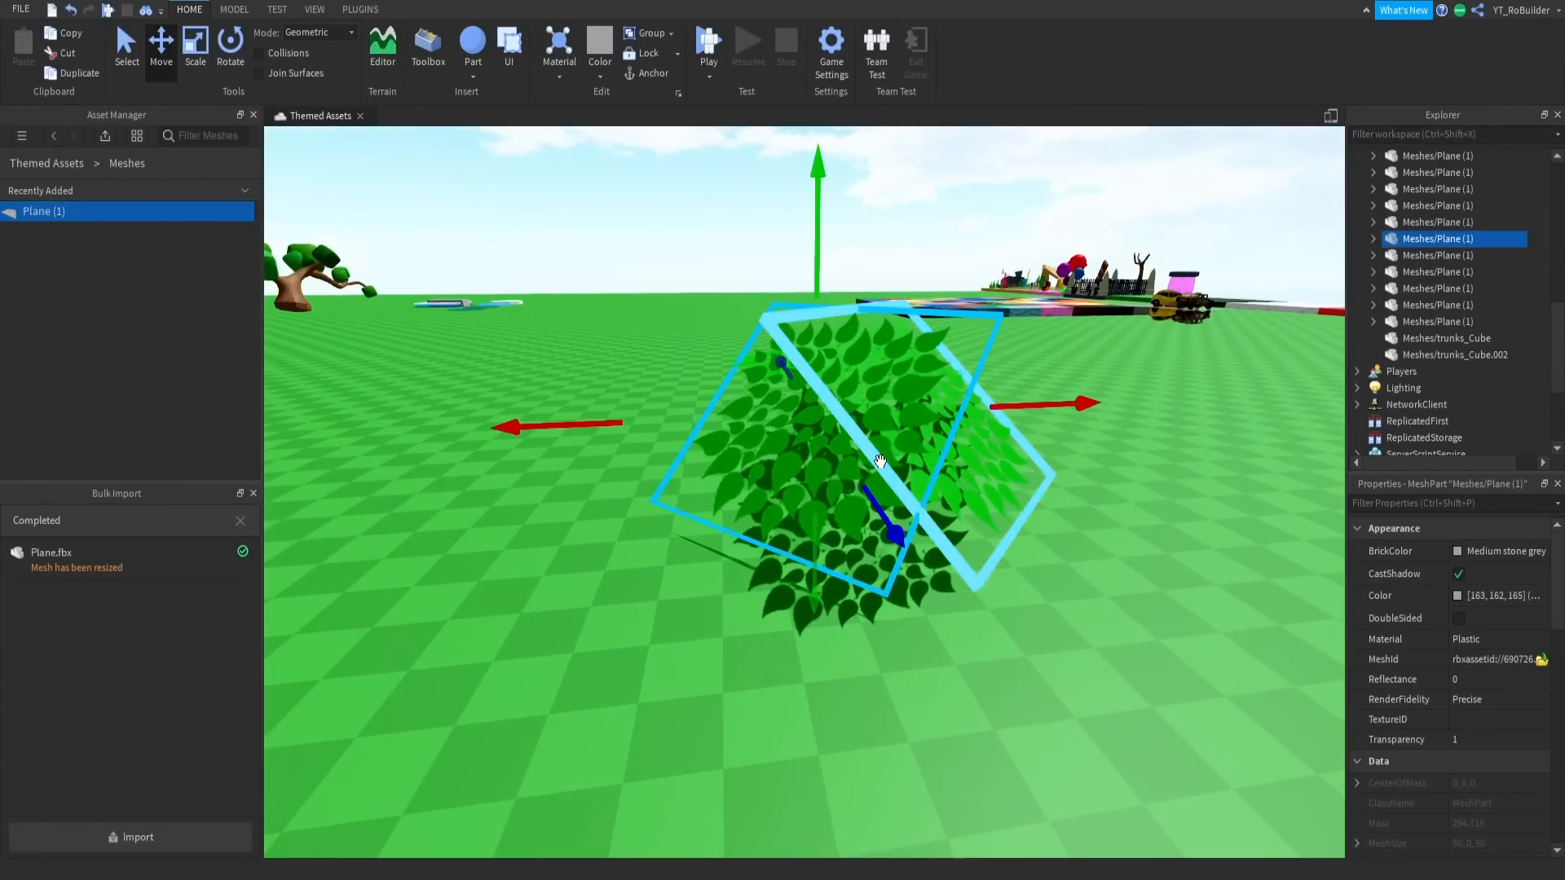
{"action": "key", "text": "ctrl+d"}
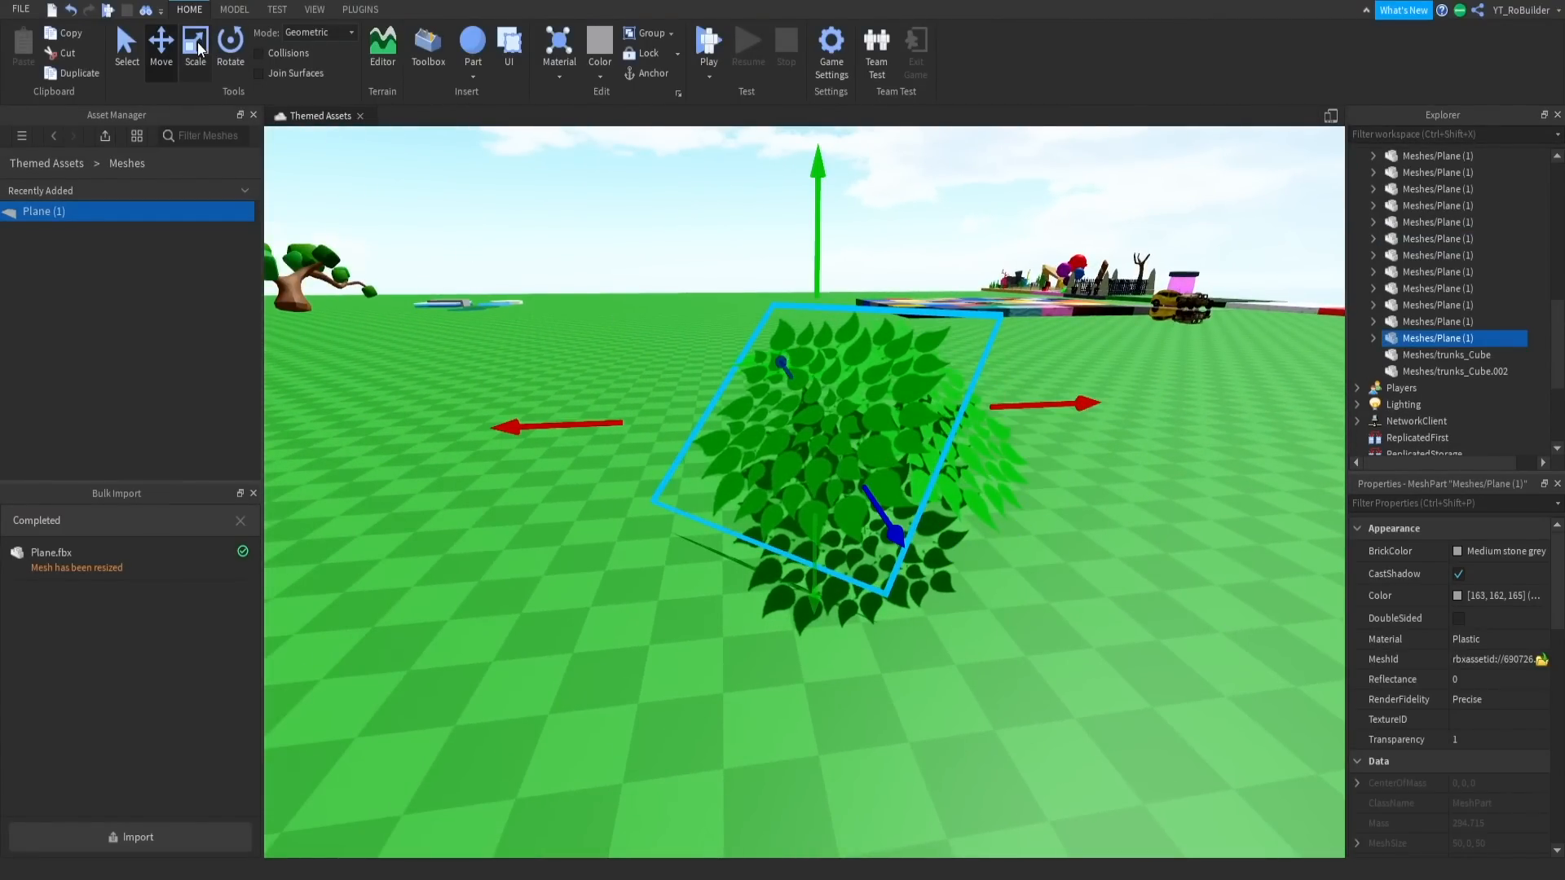
{"action": "left_click", "coordinate": [205, 45]}
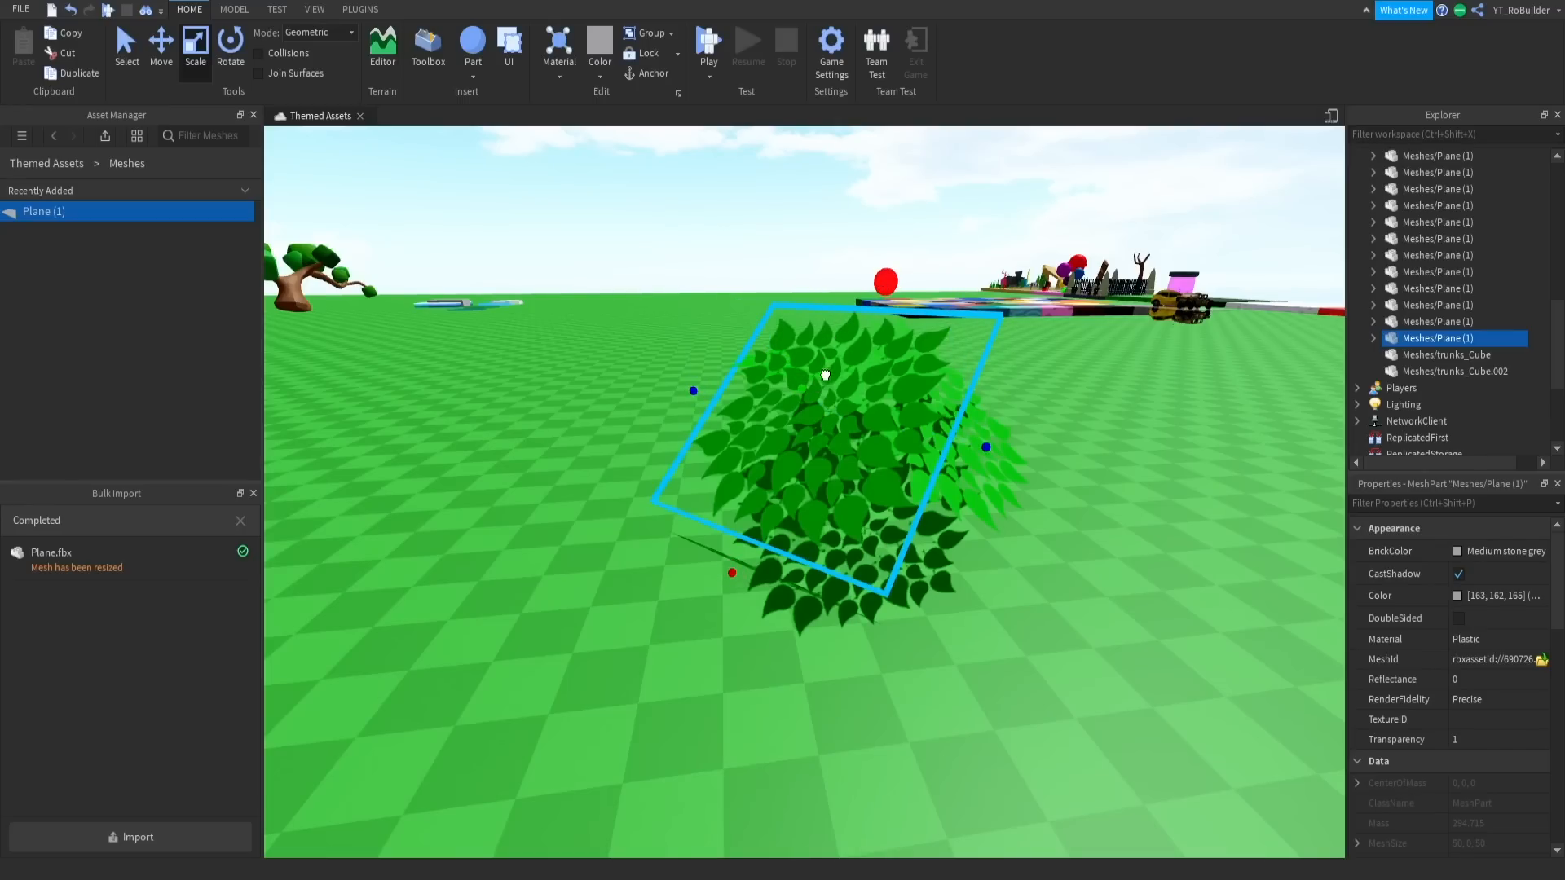
{"action": "left_click_drag", "start_coordinate": [886, 281], "coordinate": [899, 239]}
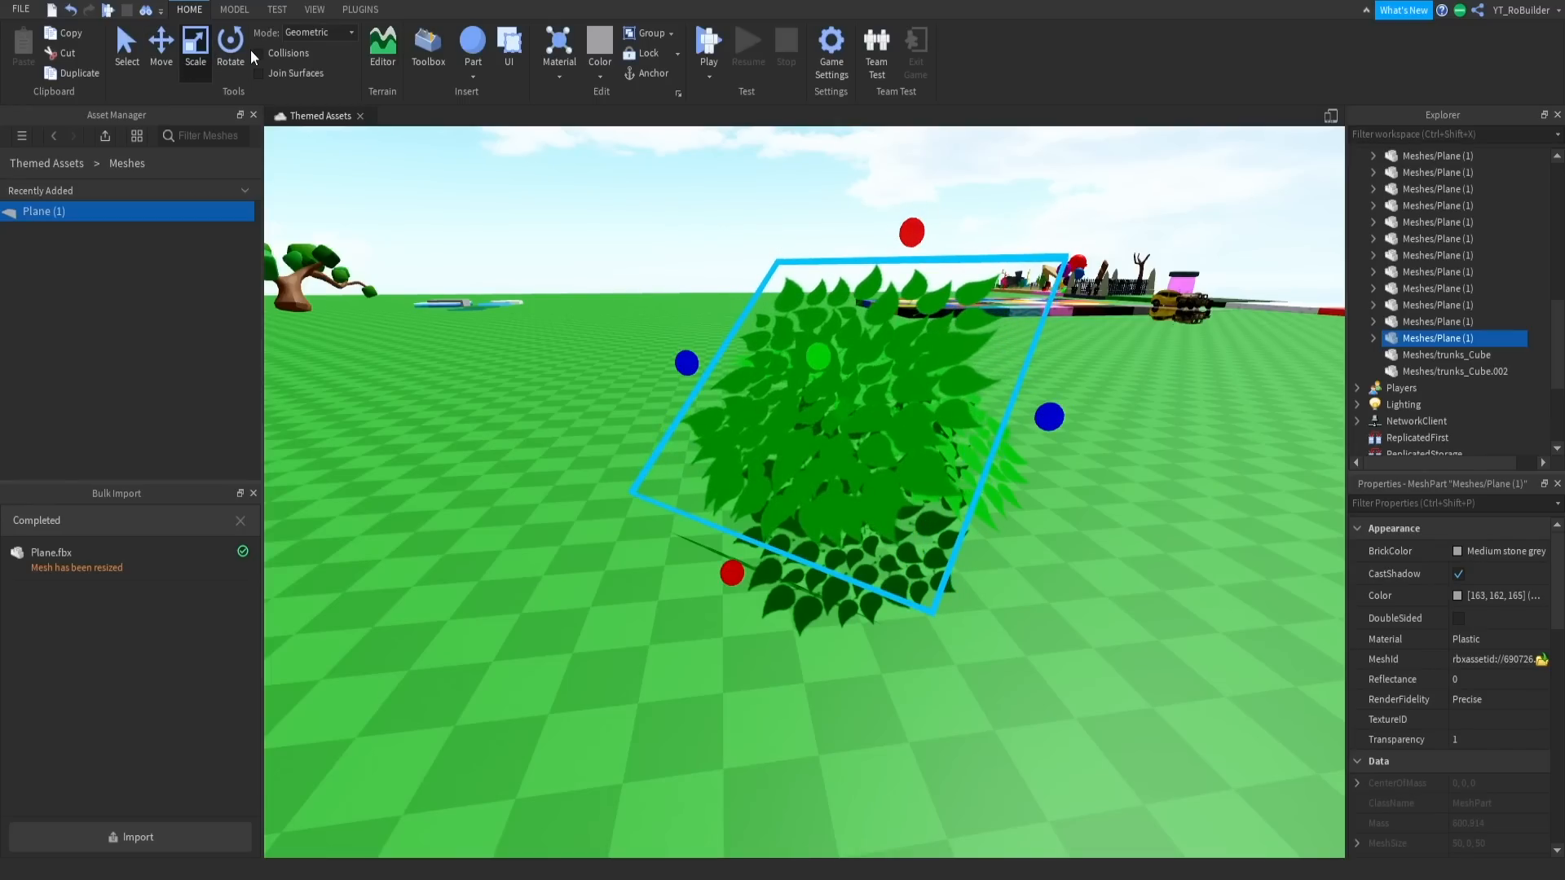
{"action": "left_click_drag", "start_coordinate": [770, 419], "coordinate": [856, 421]}
{"action": "left_click", "coordinate": [173, 47]}
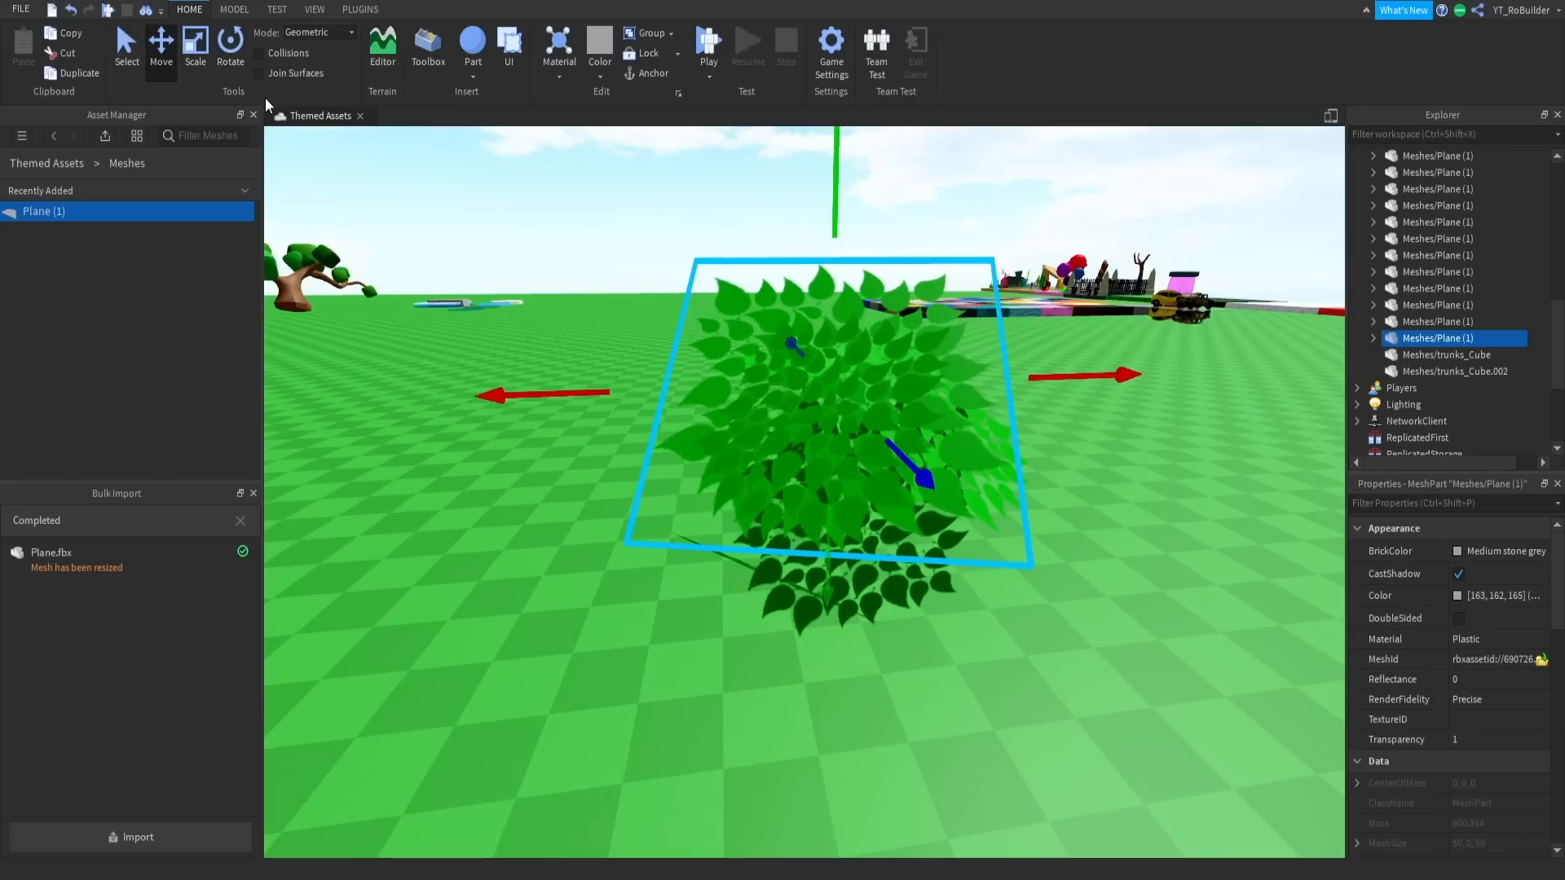
{"action": "key", "text": "Delete"}
Select all the leaf planes of the ball and group them into one model.
{"action": "scroll", "coordinate": [894, 517], "scroll_direction": "up", "scroll_amount": 5}
{"action": "right_click_drag", "start_coordinate": [894, 516], "coordinate": [895, 518]}
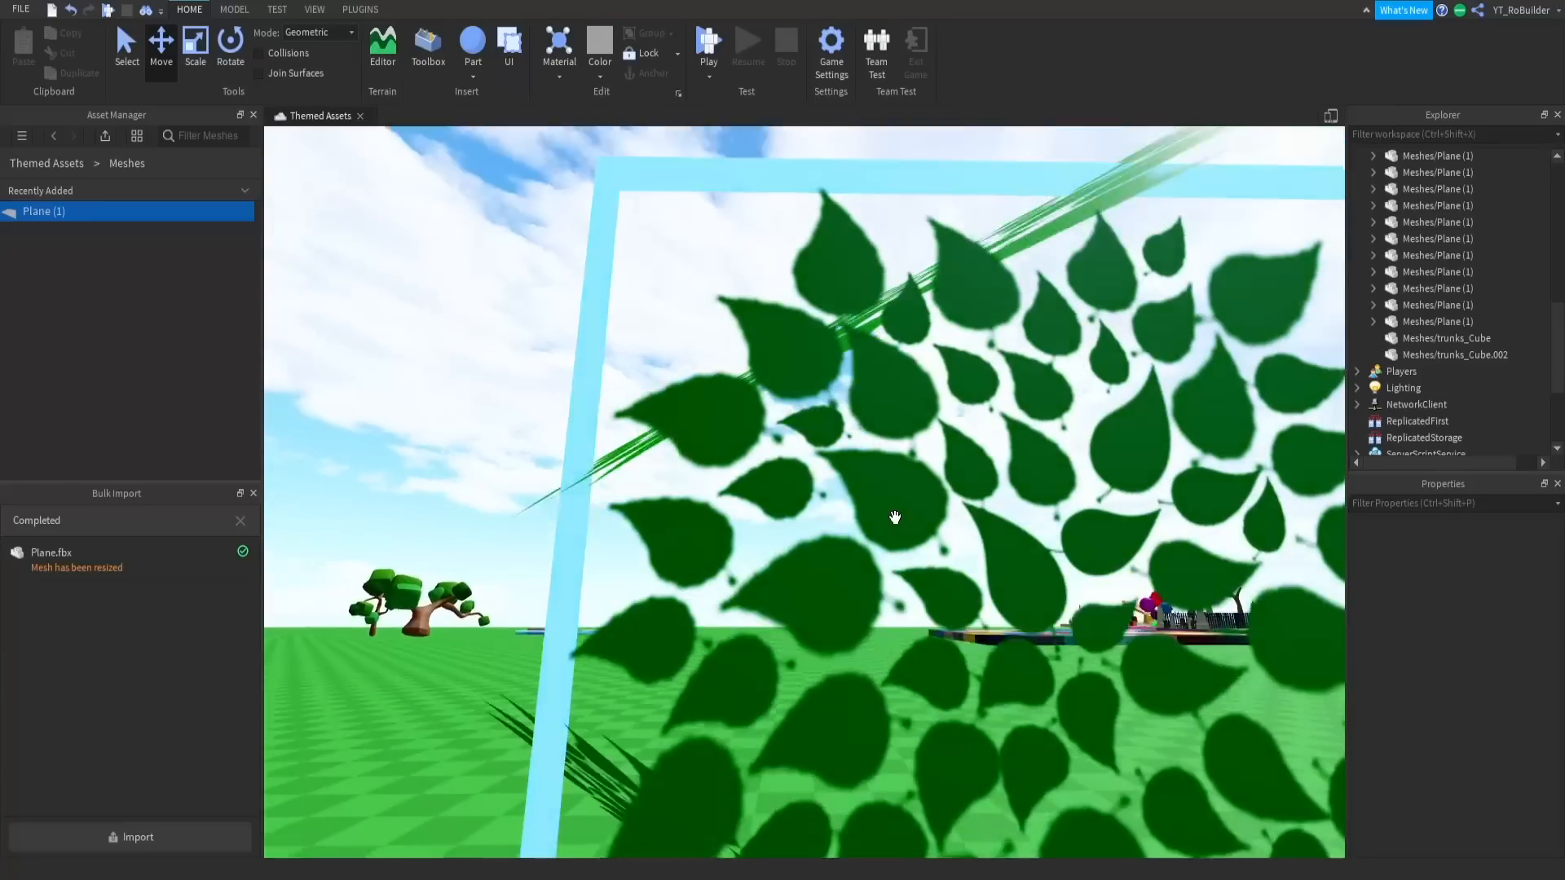
{"action": "scroll", "coordinate": [895, 518], "scroll_direction": "down", "scroll_amount": 5}
{"action": "left_click_drag", "start_coordinate": [888, 552], "coordinate": [963, 660]}
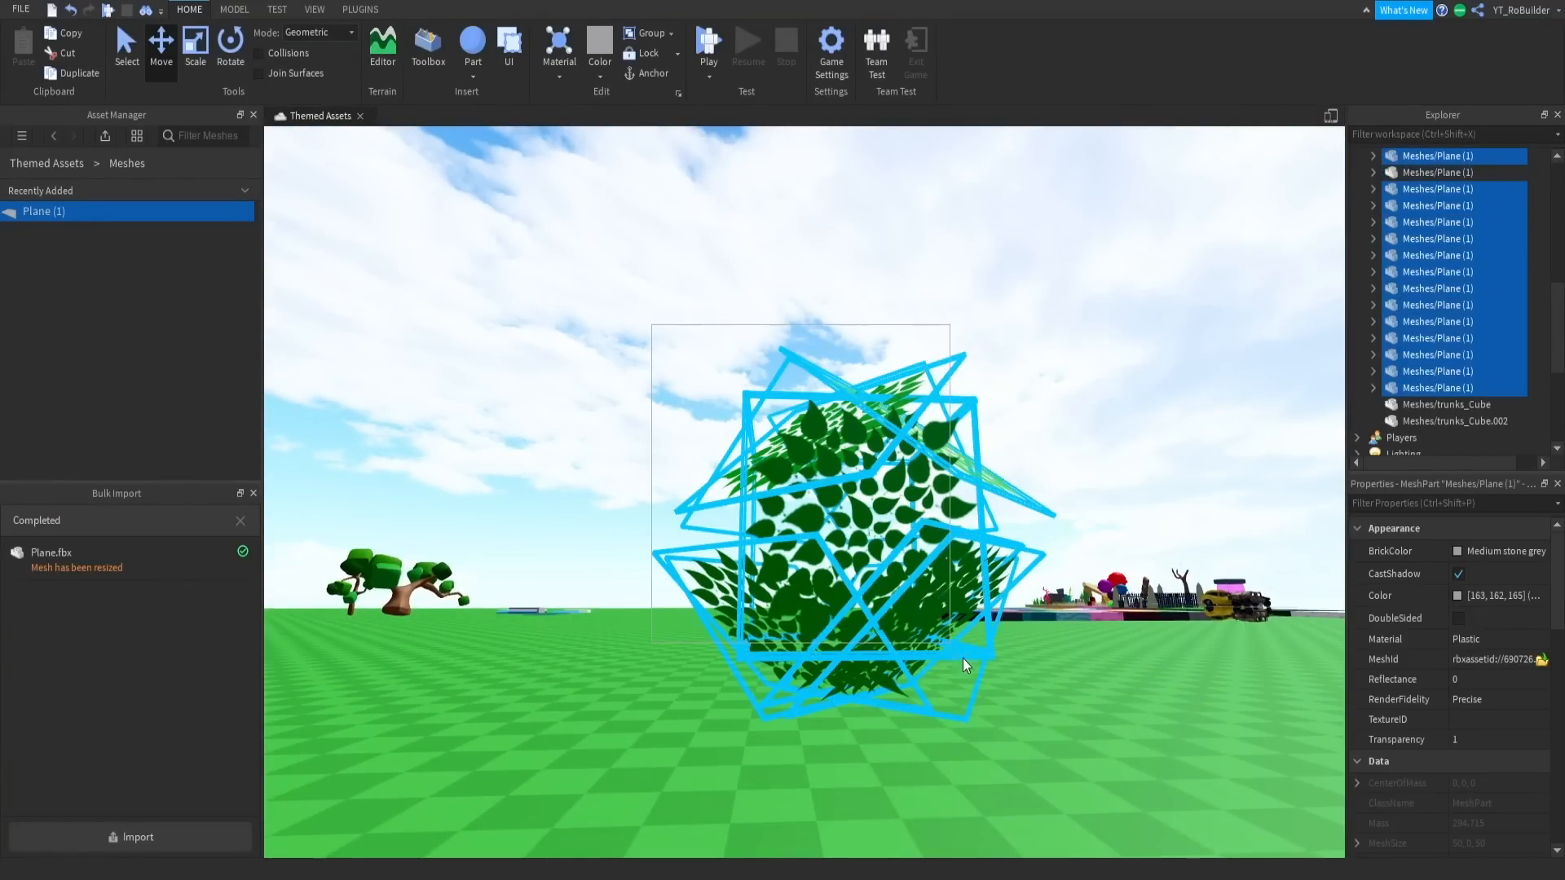
{"action": "key", "text": "ctrl+g"}
Move the grouped leaf ball onto the tall trunk and place resized copies at its branch ends.
{"action": "right_click_drag", "start_coordinate": [996, 680], "coordinate": [952, 584]}
{"action": "scroll", "coordinate": [952, 584], "scroll_direction": "down", "scroll_amount": 4}
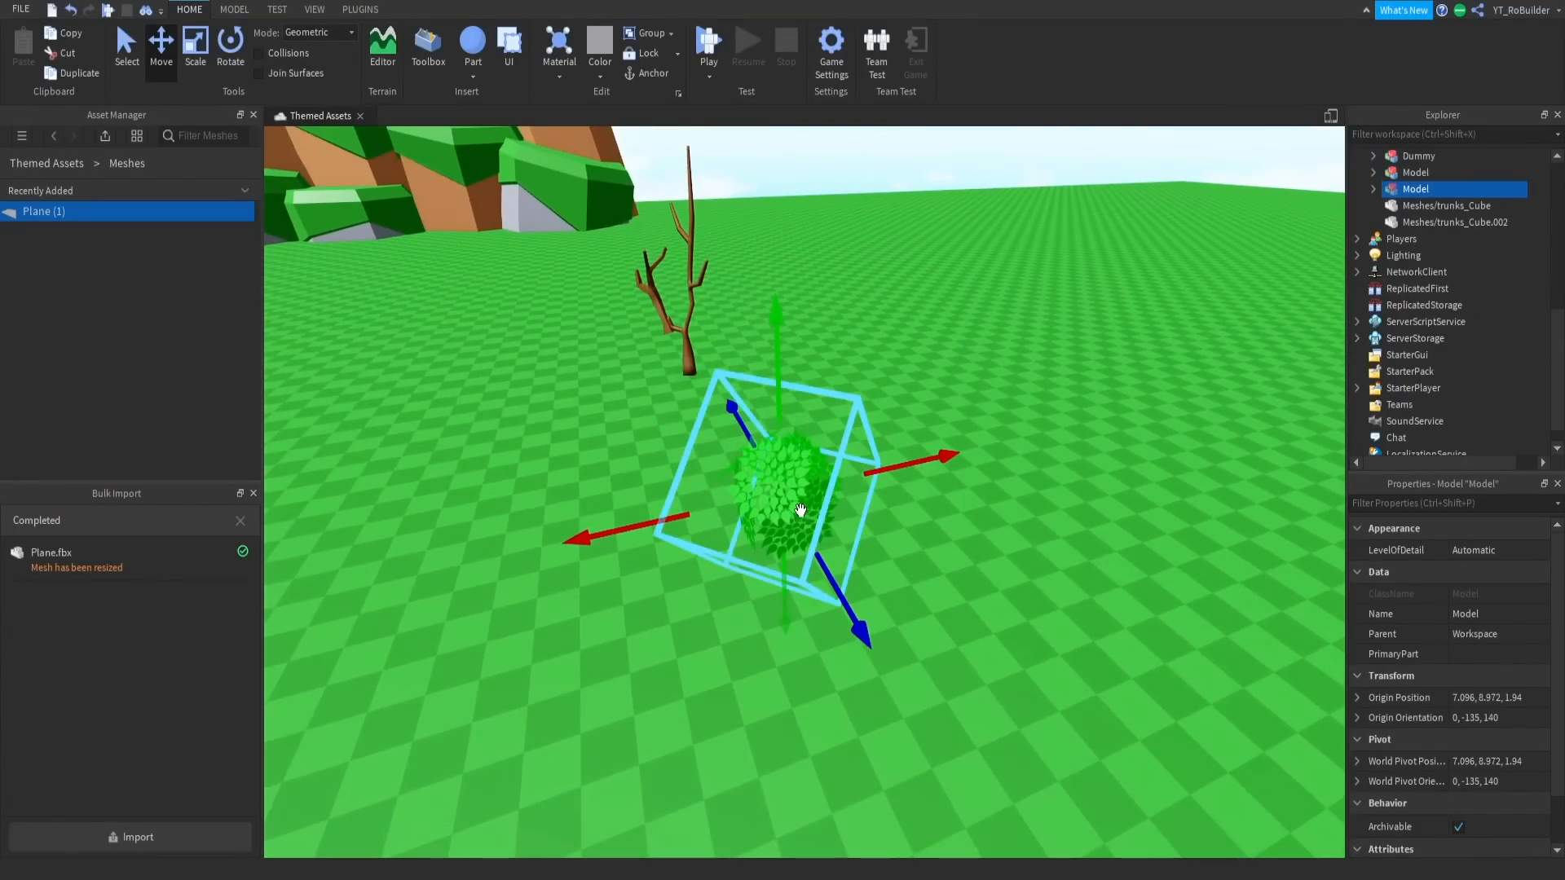
{"action": "left_click_drag", "start_coordinate": [796, 511], "coordinate": [917, 472]}
{"action": "right_click_drag", "start_coordinate": [916, 471], "coordinate": [914, 471]}
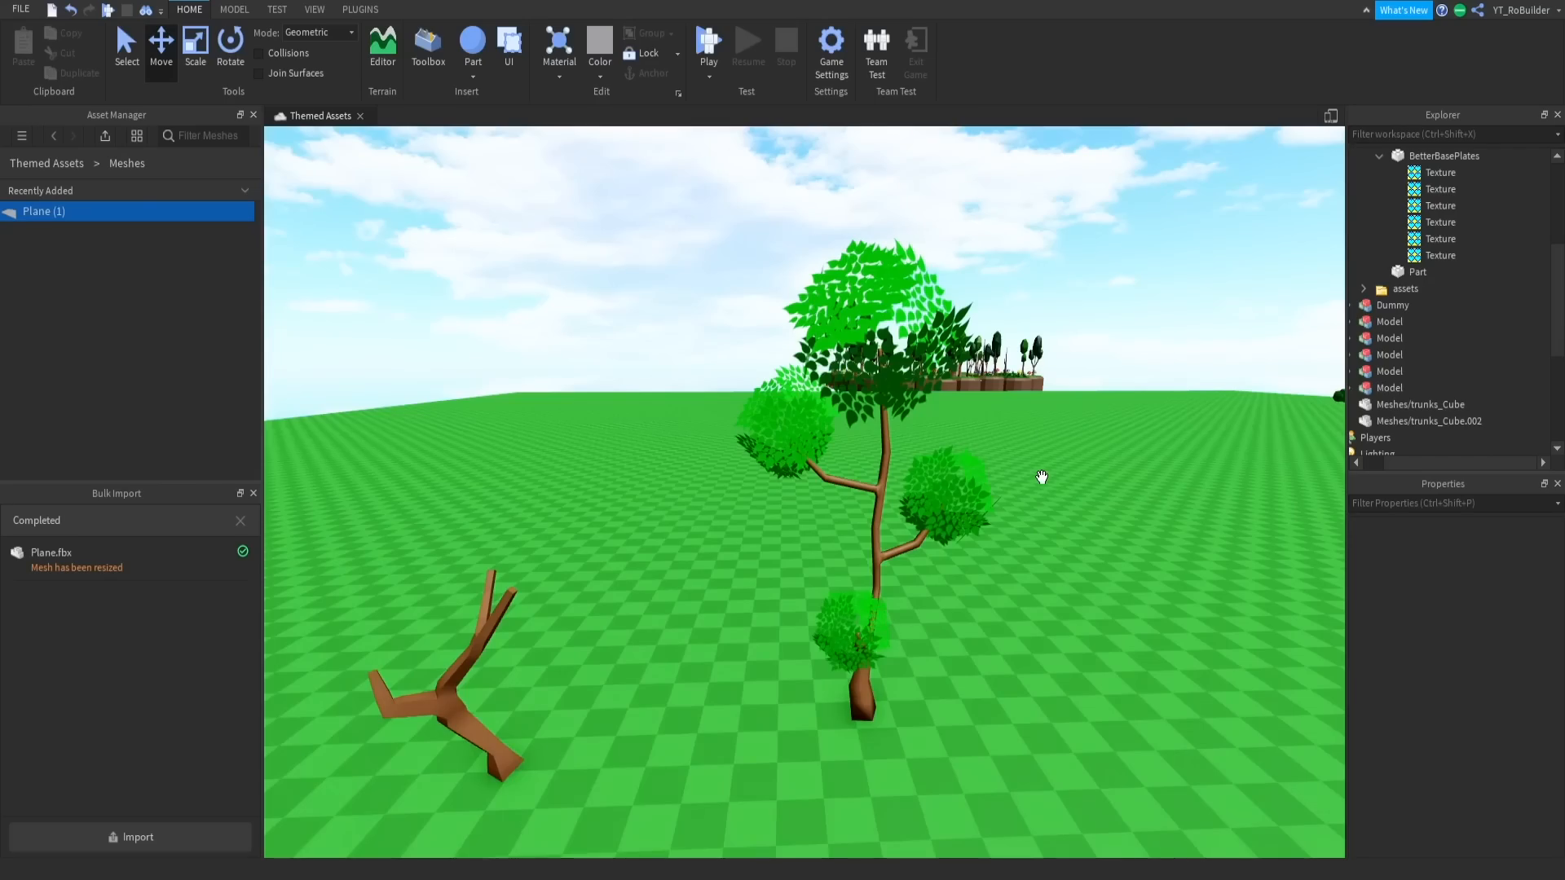
Examine the leaf balls and branches of the tall tree from several sides and distances.
{"action": "scroll", "coordinate": [1040, 477], "scroll_direction": "up", "scroll_amount": 5}
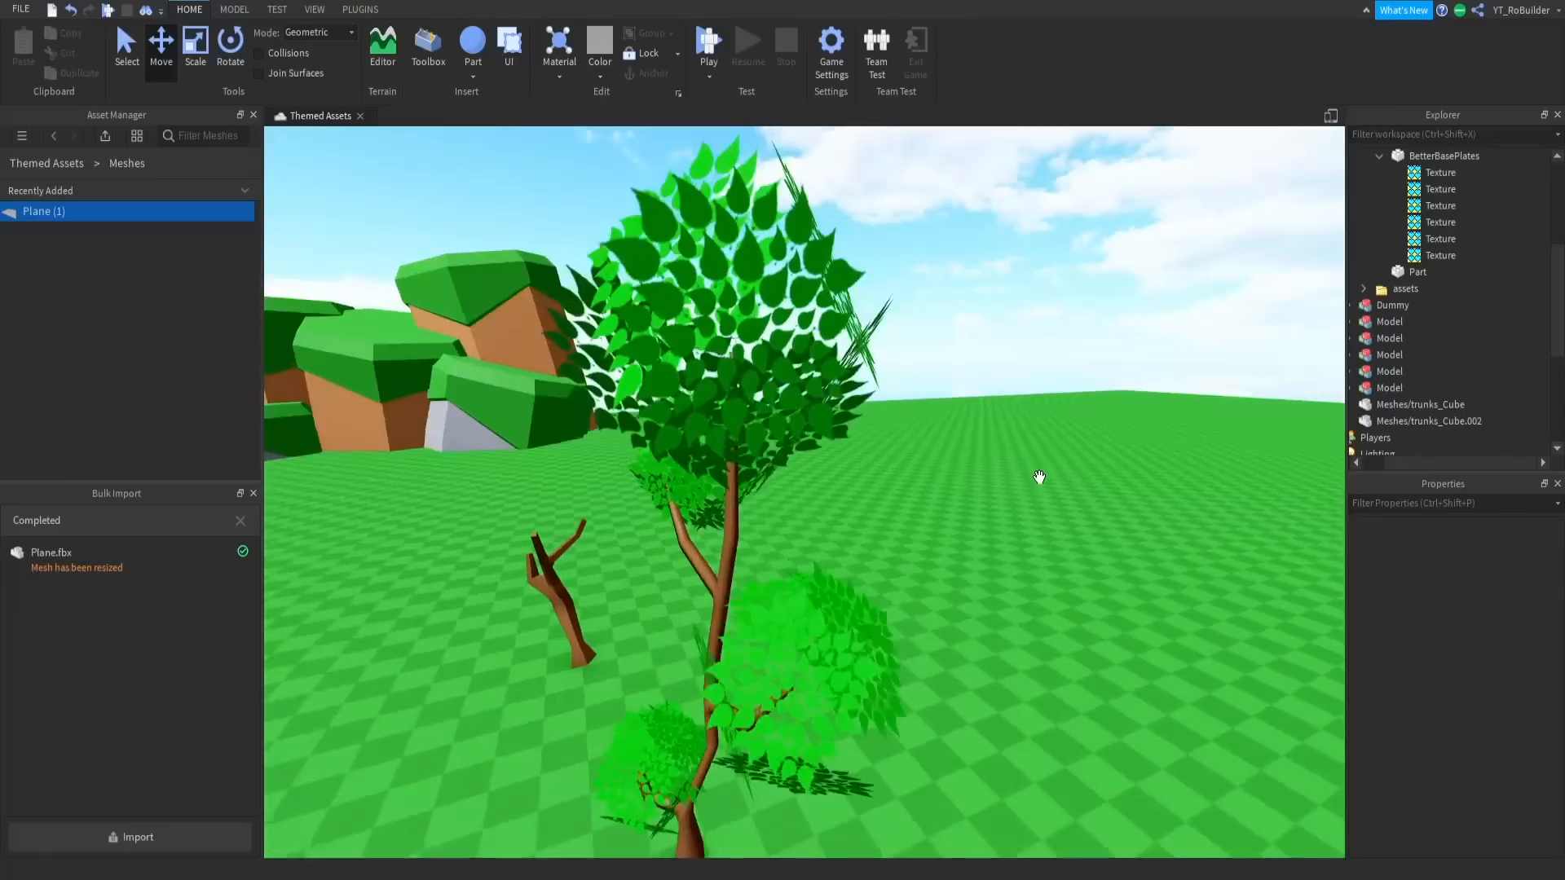
{"action": "right_click_drag", "start_coordinate": [1040, 477], "coordinate": [1039, 477]}
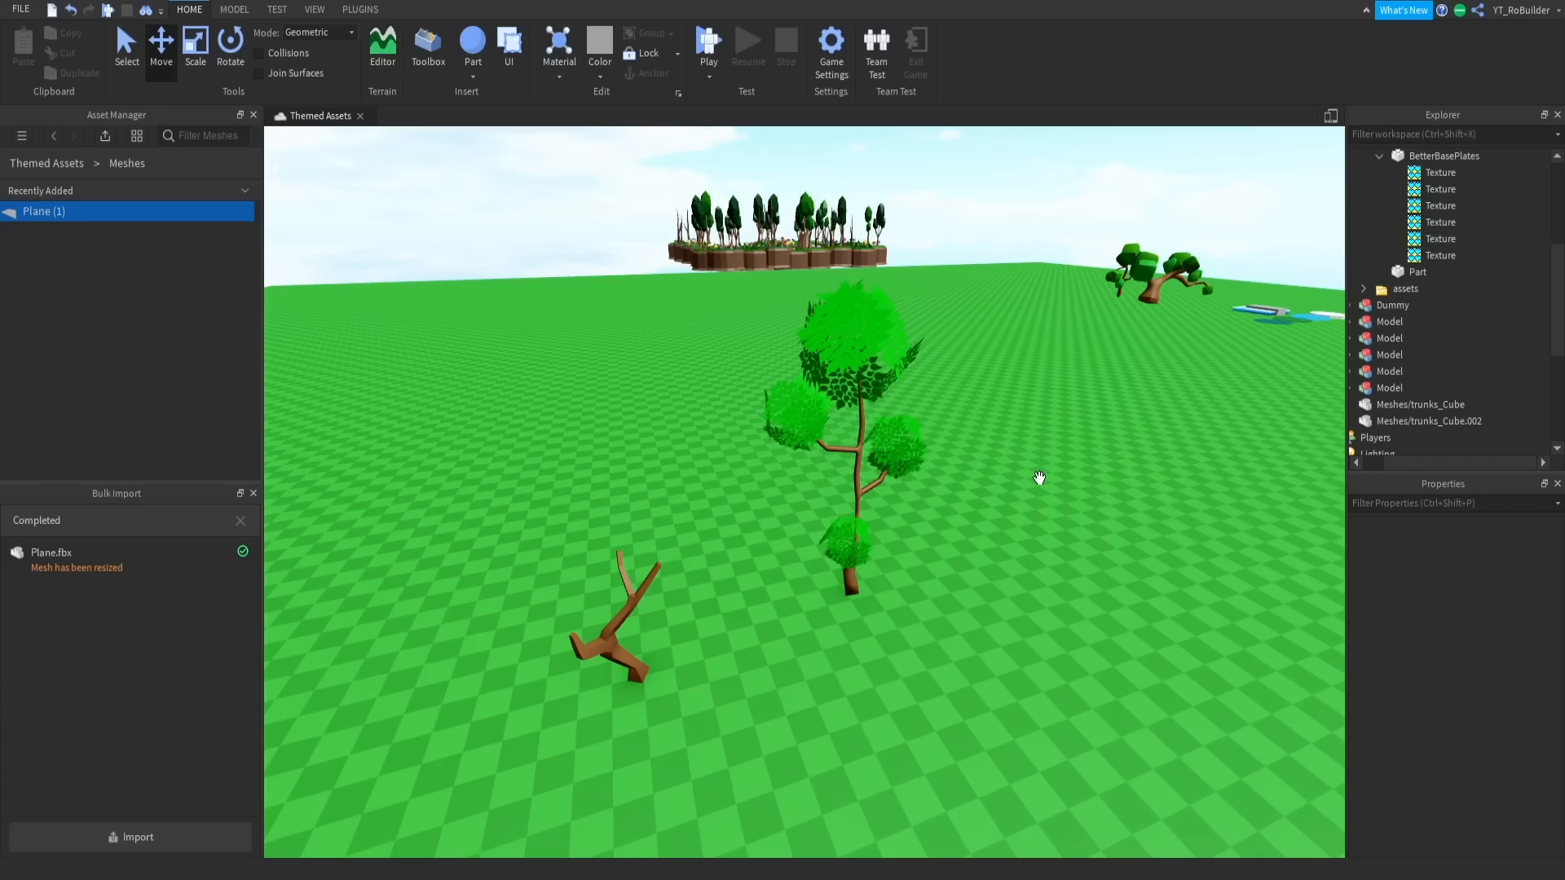
{"action": "key", "text": "w"}
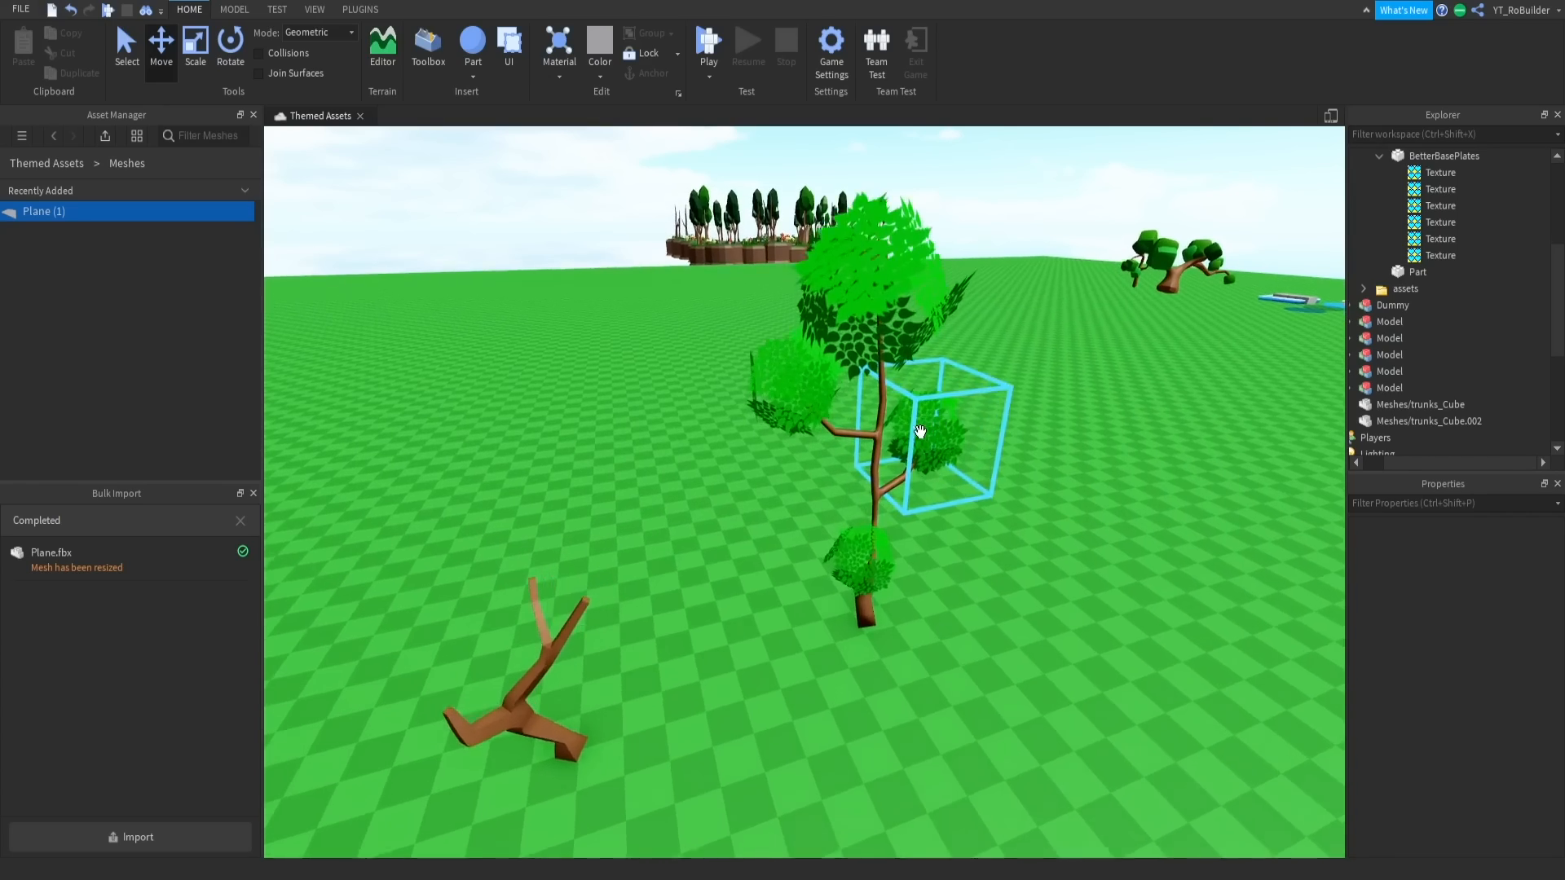
{"action": "key", "text": "w"}
{"action": "key", "text": "d"}
{"action": "right_click_drag", "start_coordinate": [923, 426], "coordinate": [923, 422]}
{"action": "key", "text": "w"}
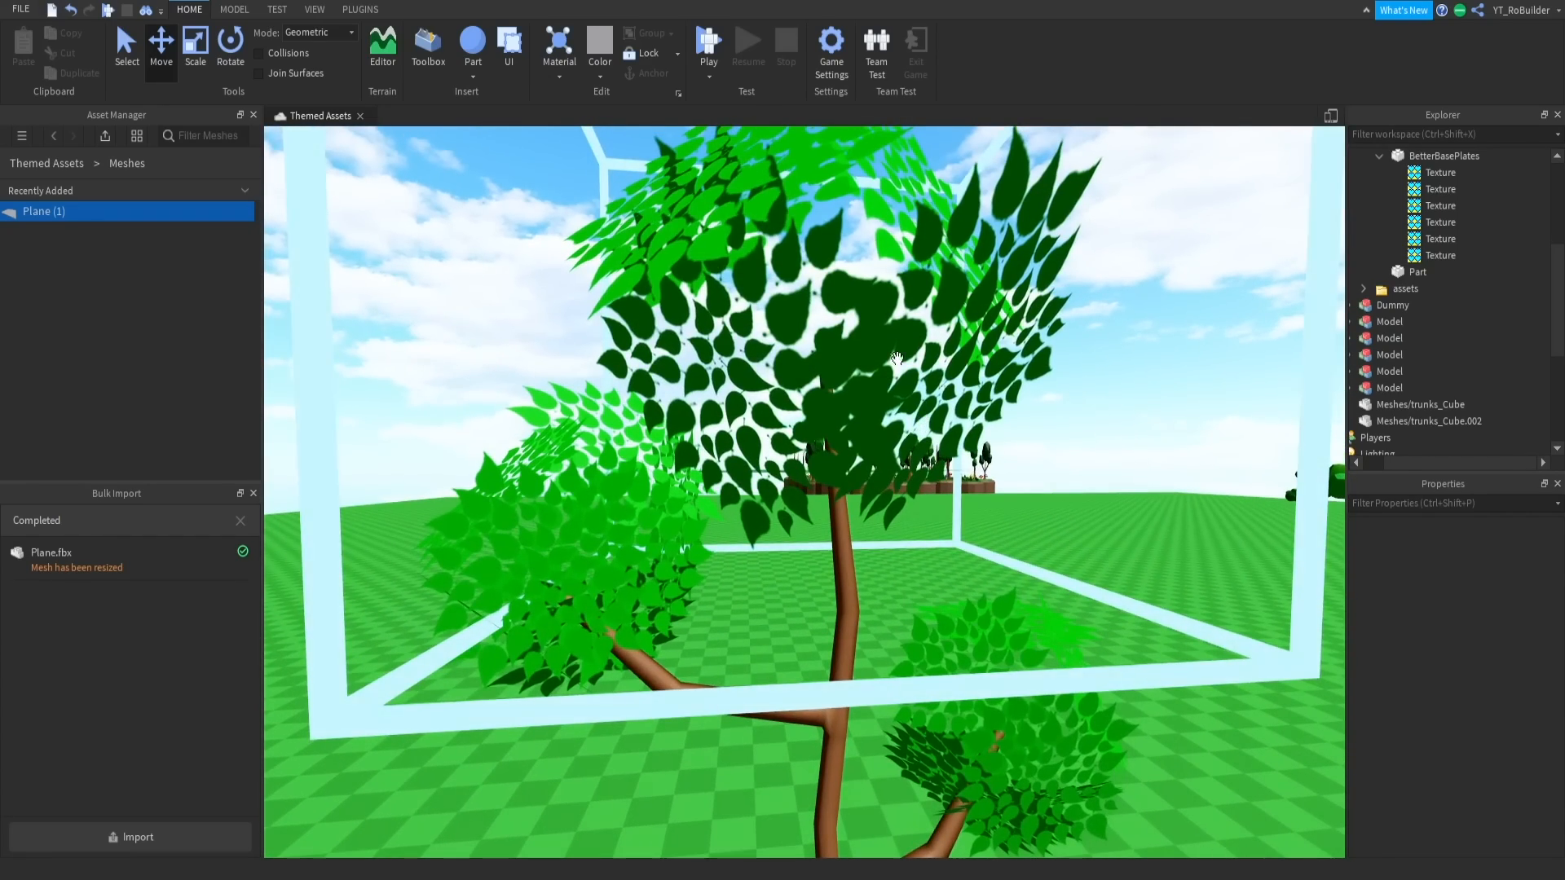
{"action": "key", "text": "w"}
{"action": "right_click_drag", "start_coordinate": [872, 328], "coordinate": [872, 329]}
{"action": "key", "text": "w"}
{"action": "key", "text": "s"}
{"action": "key", "text": "s"}
{"action": "key", "text": "a"}
{"action": "key", "text": "a"}
{"action": "key", "text": "a"}
{"action": "key", "text": "d"}
{"action": "key", "text": "a"}
{"action": "key", "text": "w"}
{"action": "key", "text": "d"}
{"action": "key", "text": "s"}
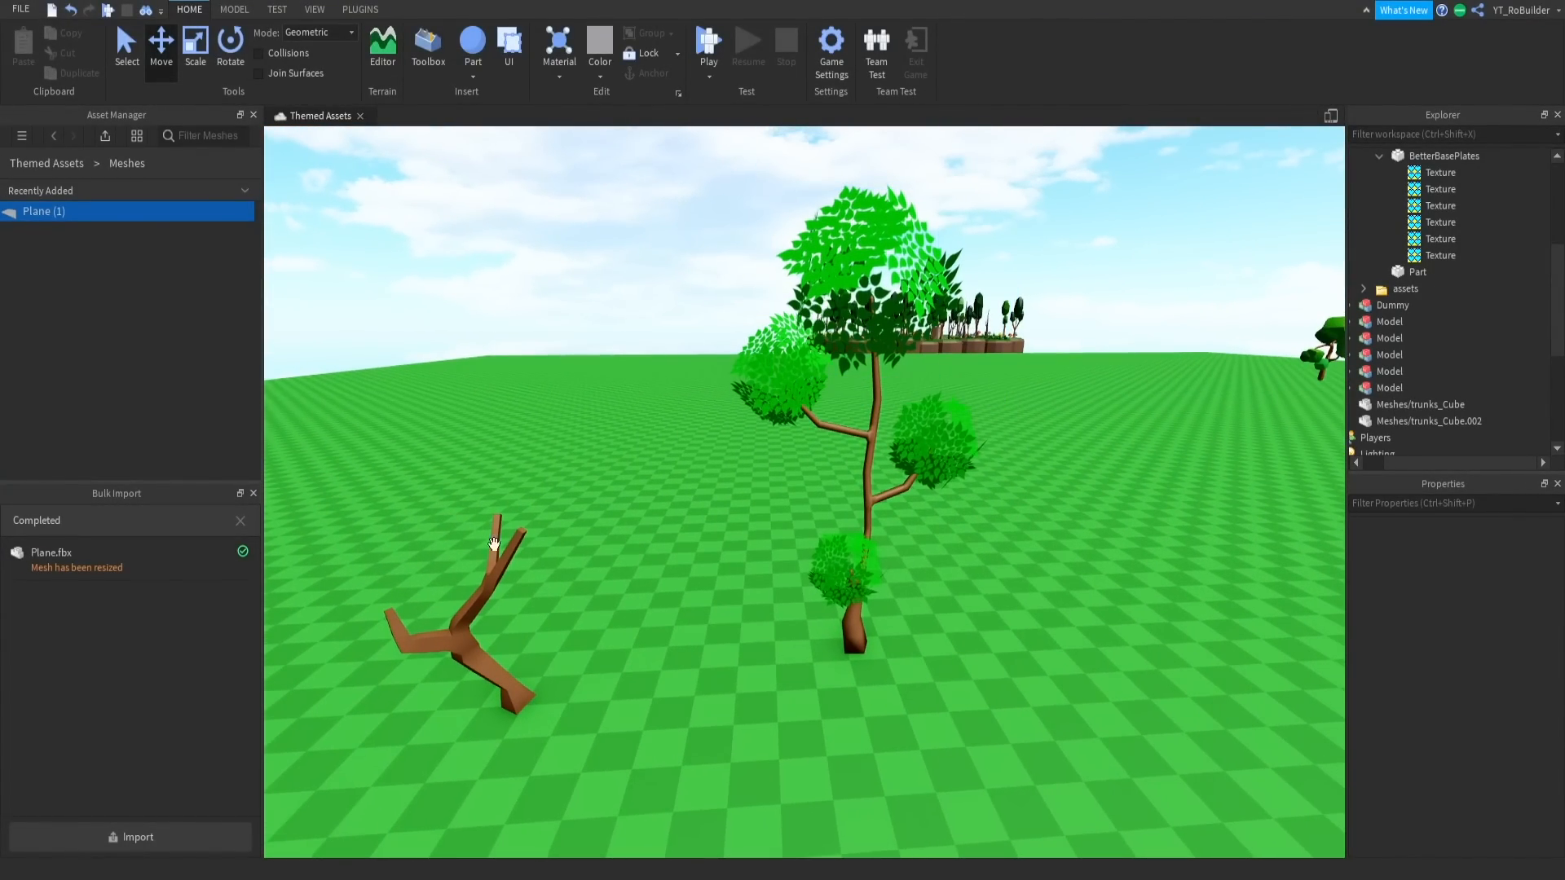
Copy a leaf ball from the tall tree to the short trunk and raise it onto the lower branch.
{"action": "left_click", "coordinate": [874, 254]}
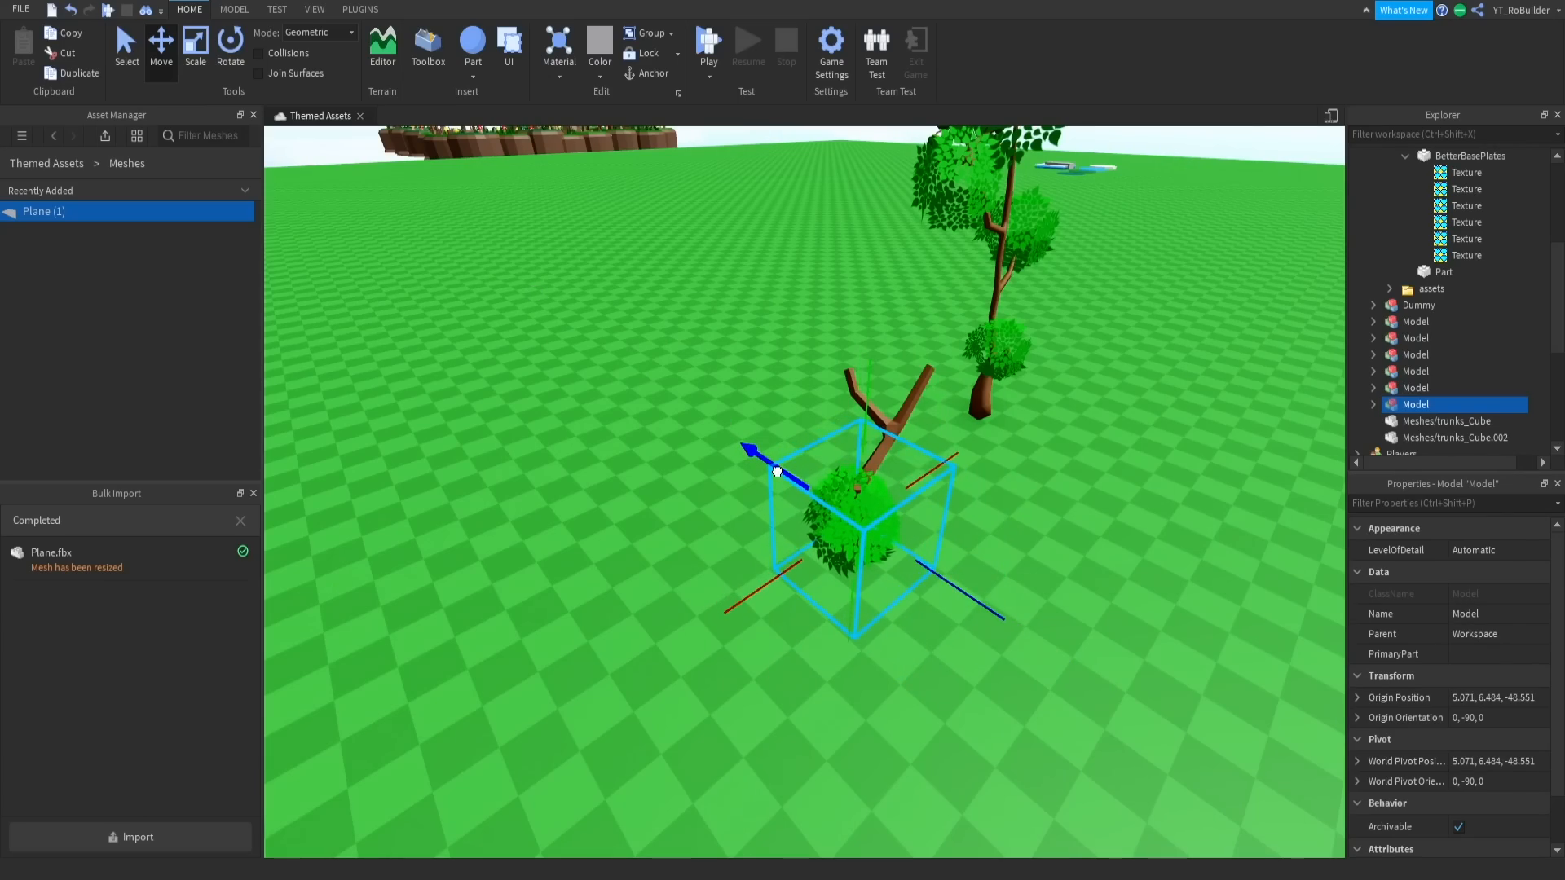
{"action": "left_click_drag", "start_coordinate": [777, 471], "coordinate": [778, 472]}
{"action": "key", "text": "w"}
{"action": "right_click_drag", "start_coordinate": [924, 499], "coordinate": [925, 499]}
{"action": "key", "text": "s"}
{"action": "key", "text": "w"}
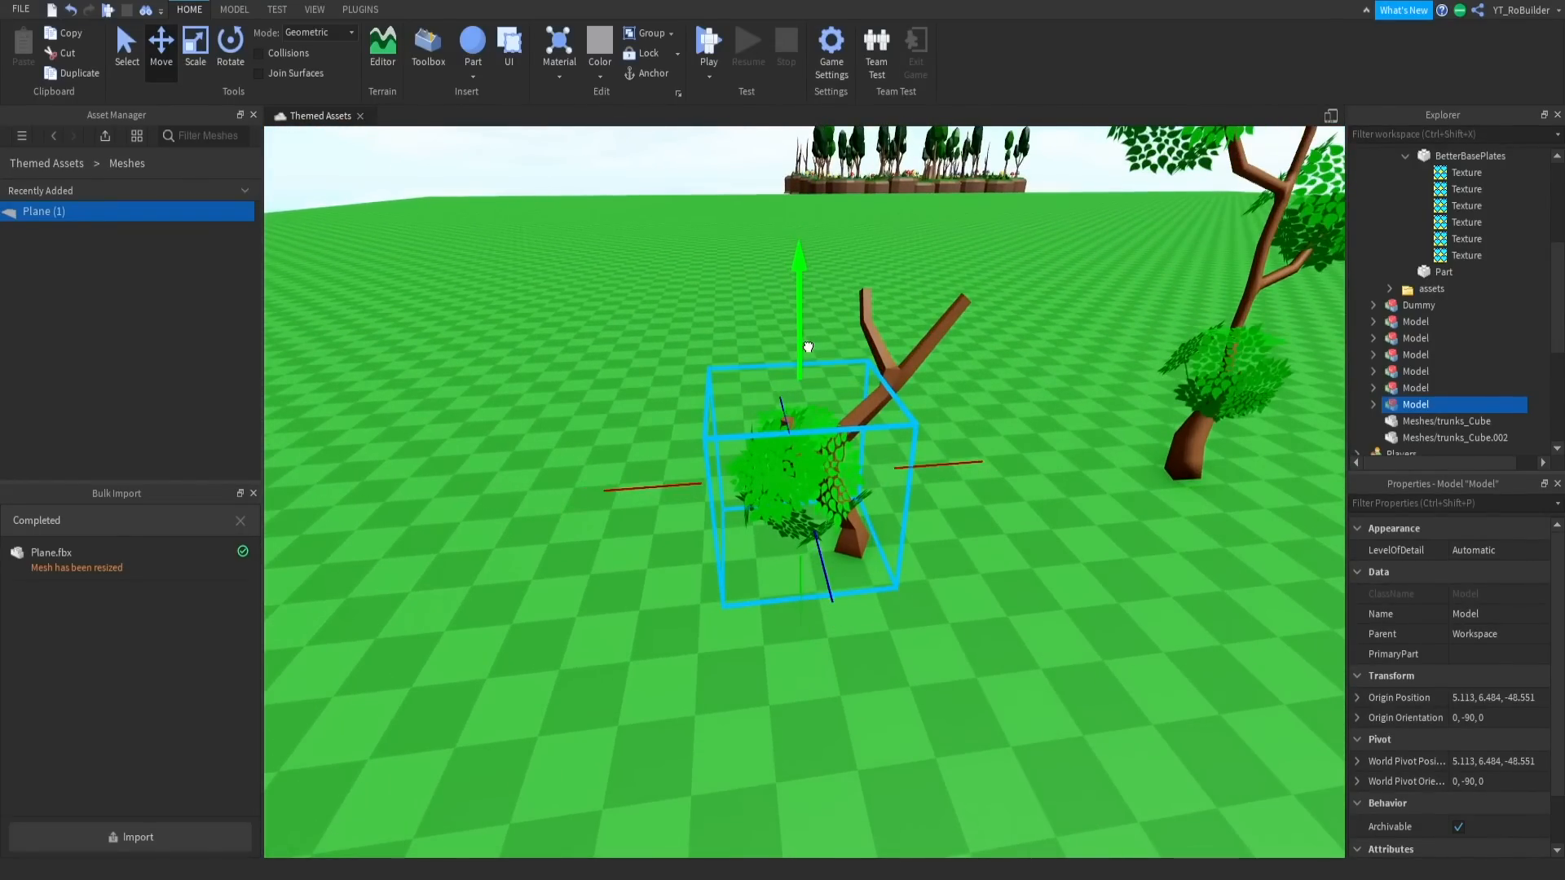
{"action": "left_click_drag", "start_coordinate": [808, 346], "coordinate": [787, 304]}
{"action": "key", "text": "w"}
{"action": "right_click_drag", "start_coordinate": [880, 388], "coordinate": [880, 388]}
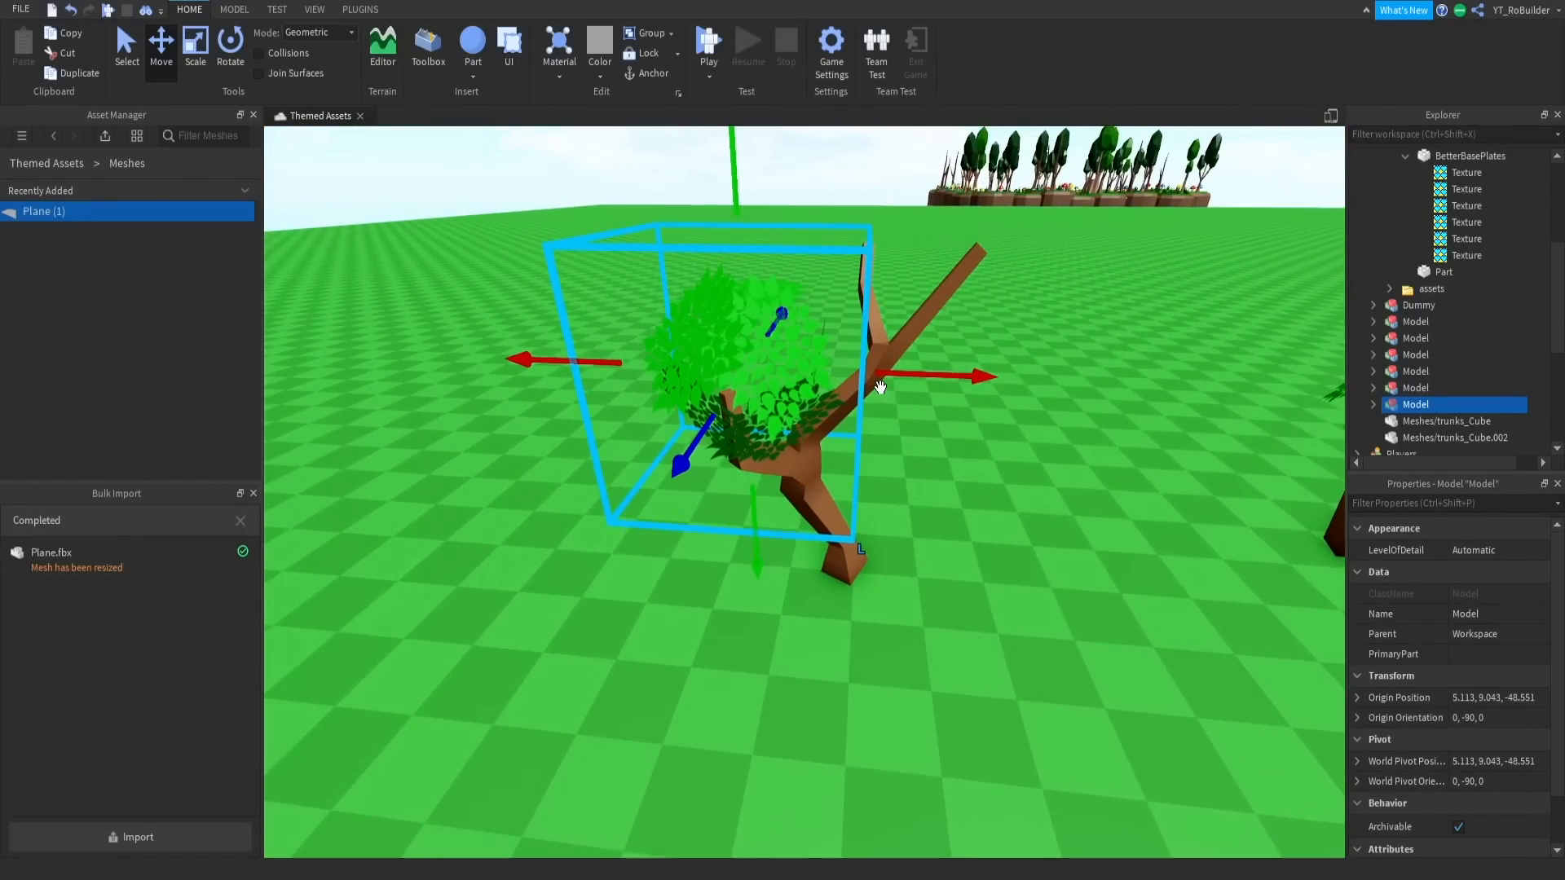
Duplicate the short trunk's leaf ball and shift the copy toward the upper branches.
{"action": "left_click_drag", "start_coordinate": [899, 372], "coordinate": [882, 372]}
{"action": "key", "text": "a"}
{"action": "right_click_drag", "start_coordinate": [821, 366], "coordinate": [821, 366]}
{"action": "key", "text": "w"}
{"action": "key", "text": "a"}
{"action": "key", "text": "s"}
{"action": "key", "text": "d"}
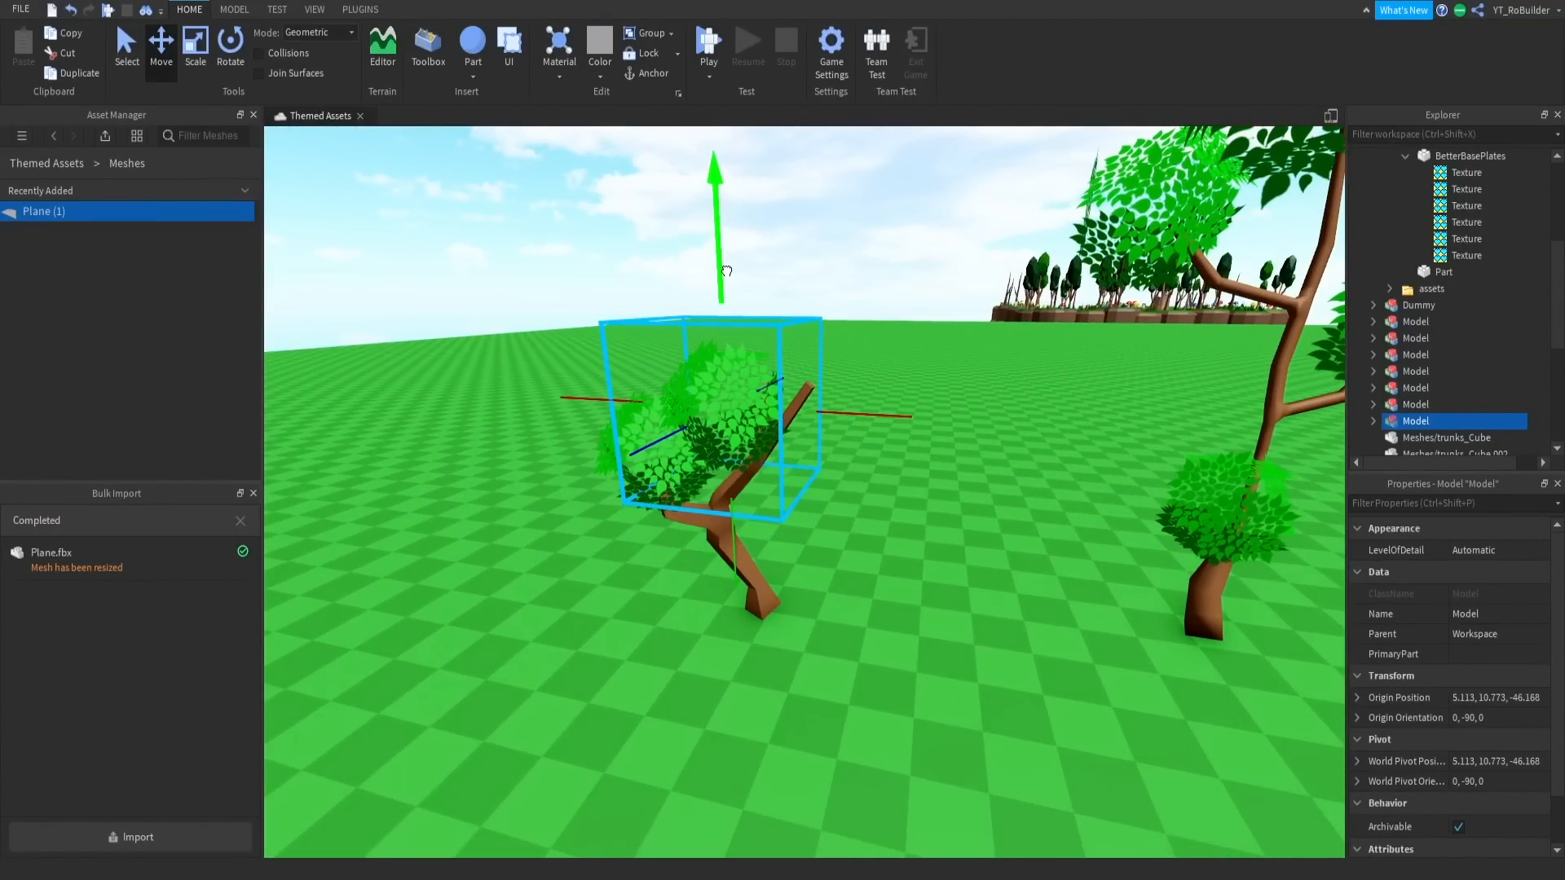
Raise the second leaf ball slightly and move it sideways to fit over the short trunk's upper branch.
{"action": "left_click_drag", "start_coordinate": [726, 271], "coordinate": [726, 262]}
{"action": "key", "text": "a"}
{"action": "right_click_drag", "start_coordinate": [748, 281], "coordinate": [748, 281]}
{"action": "left_click_drag", "start_coordinate": [884, 374], "coordinate": [925, 382]}
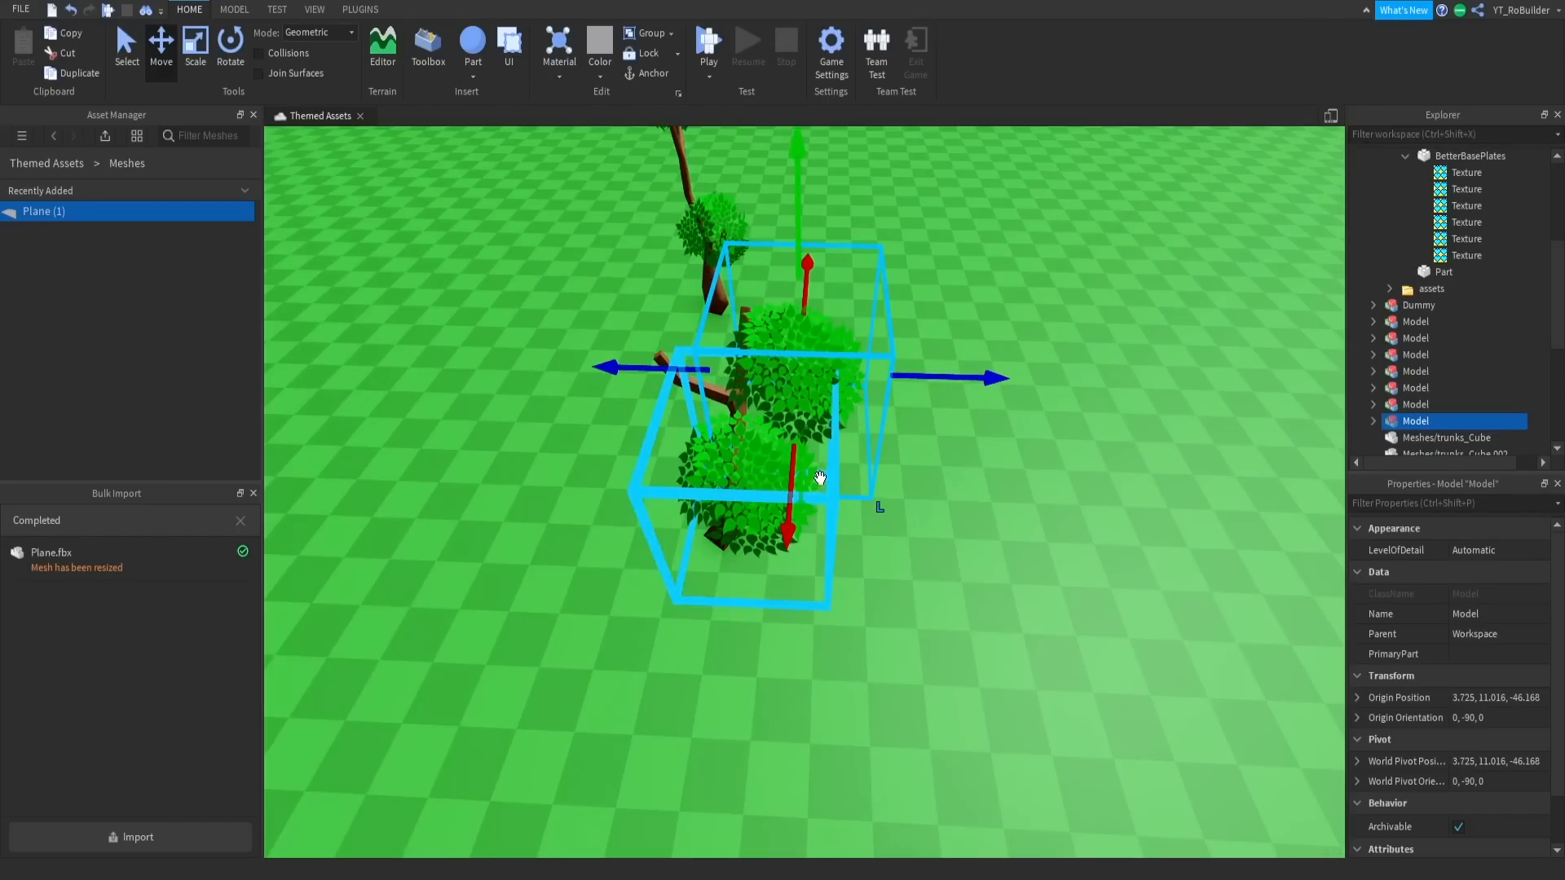
{"action": "left_click_drag", "start_coordinate": [820, 478], "coordinate": [801, 486]}
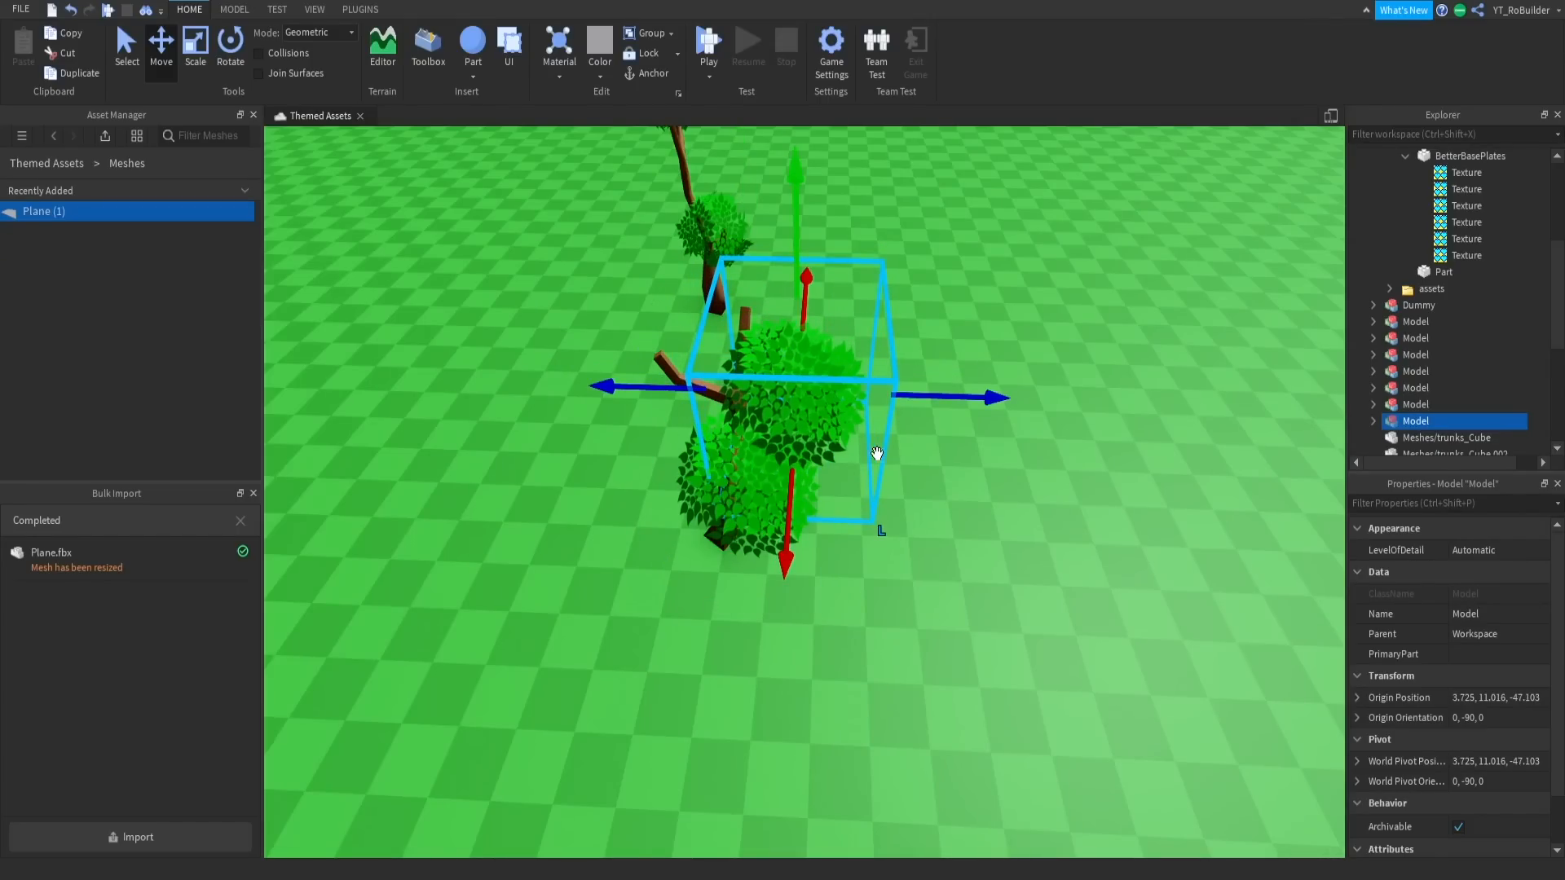
Add a third leaf ball on the other side of the short trunk's crown and scale it up.
{"action": "left_click_drag", "start_coordinate": [877, 454], "coordinate": [676, 461]}
{"action": "left_click_drag", "start_coordinate": [687, 257], "coordinate": [679, 230]}
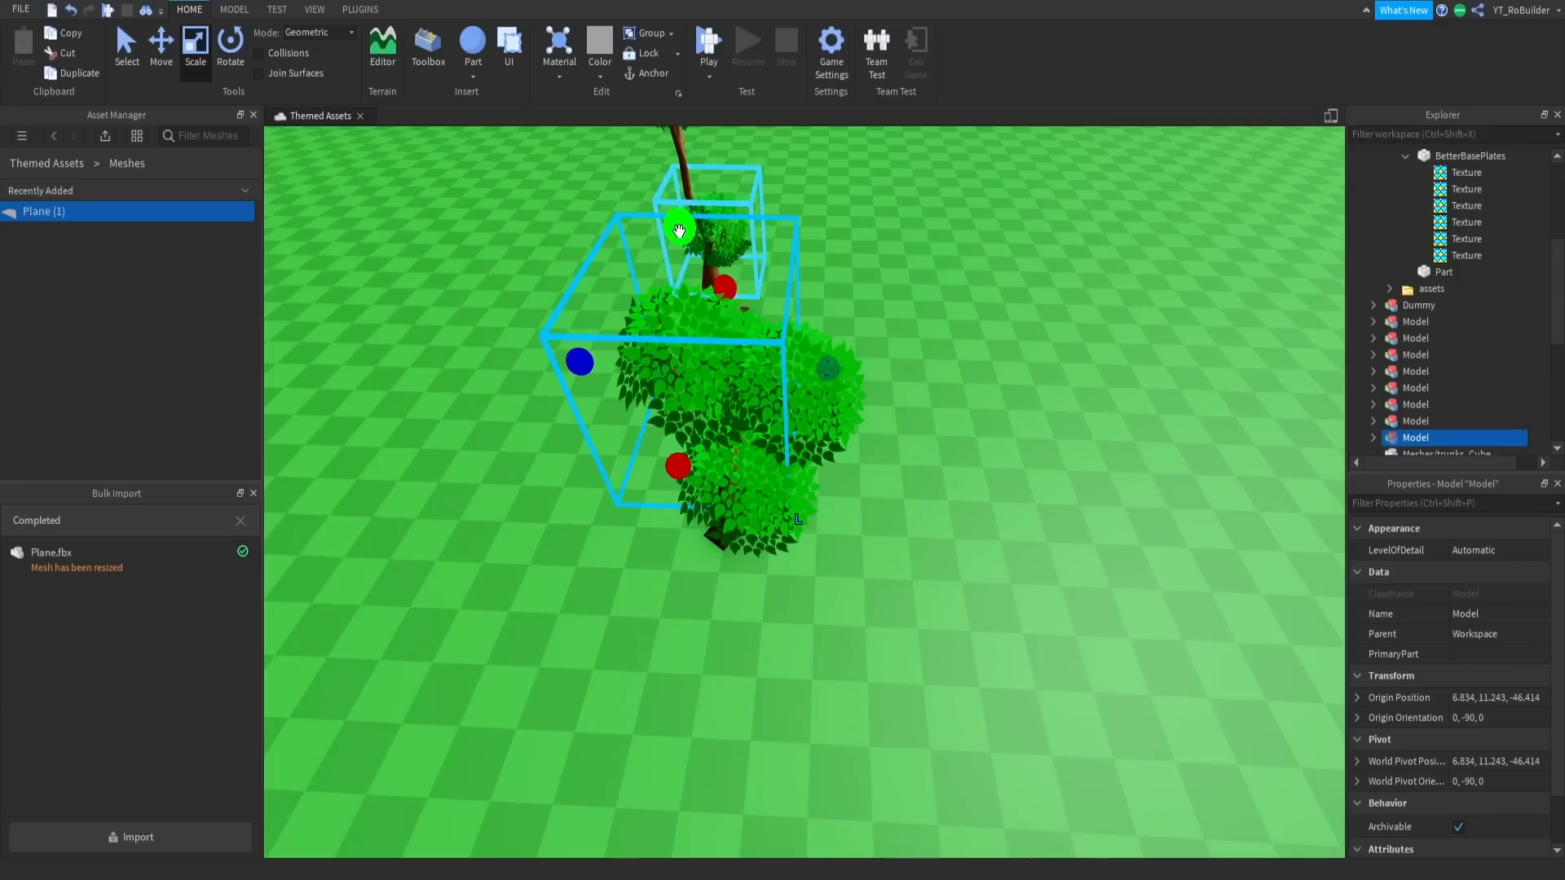
{"action": "left_click", "coordinate": [164, 56]}
{"action": "right_click_drag", "start_coordinate": [914, 278], "coordinate": [914, 277]}
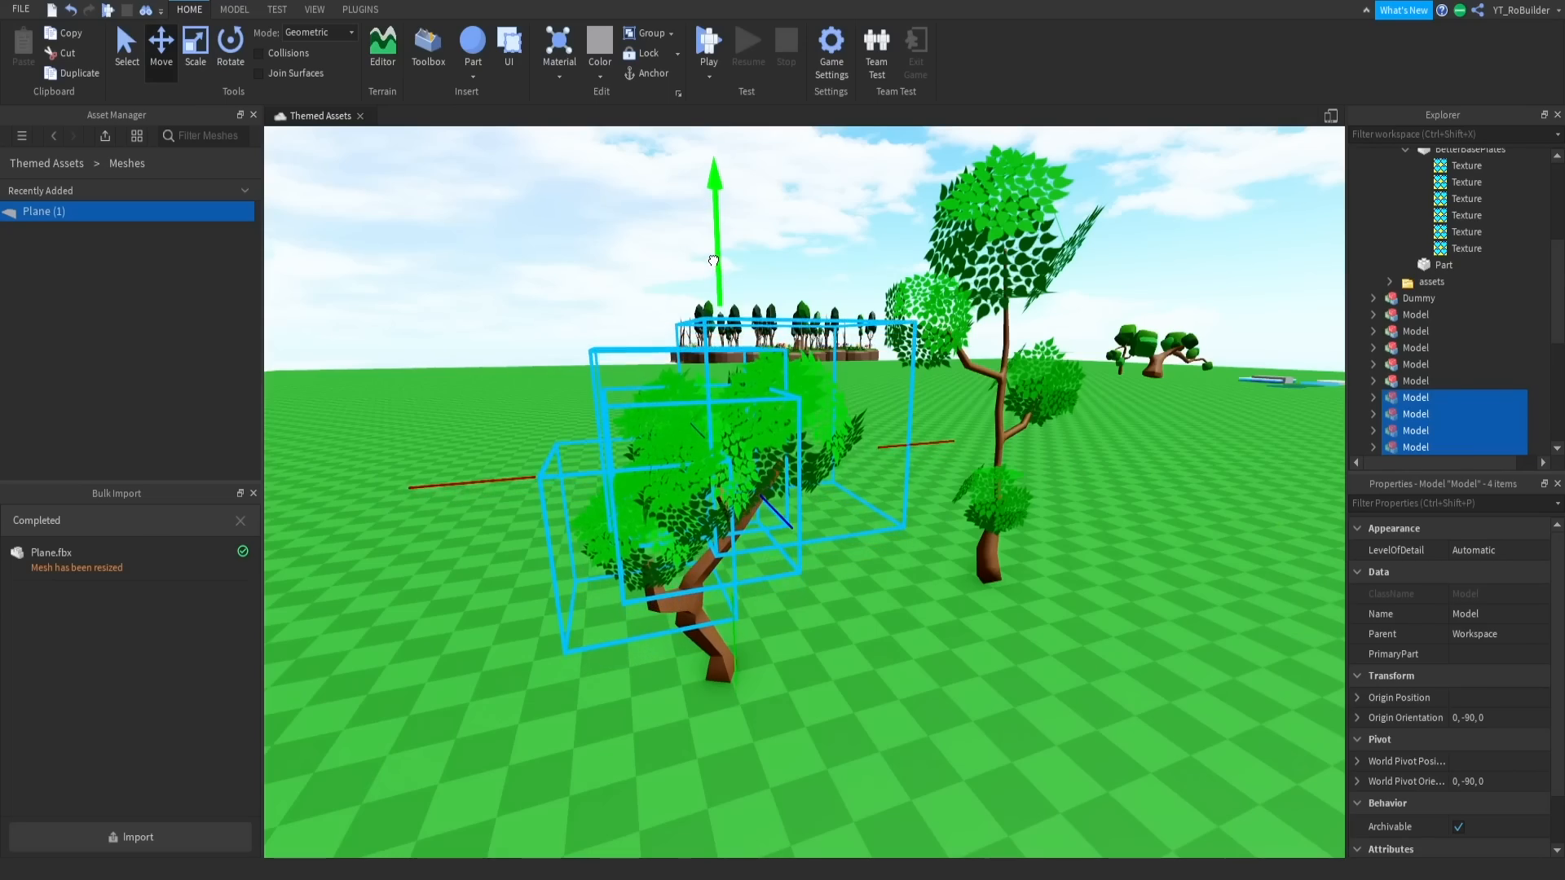
Deselect the leaf balls and examine both trees from close up and from a distance.
{"action": "scroll", "coordinate": [832, 422], "scroll_direction": "up", "scroll_amount": 5}
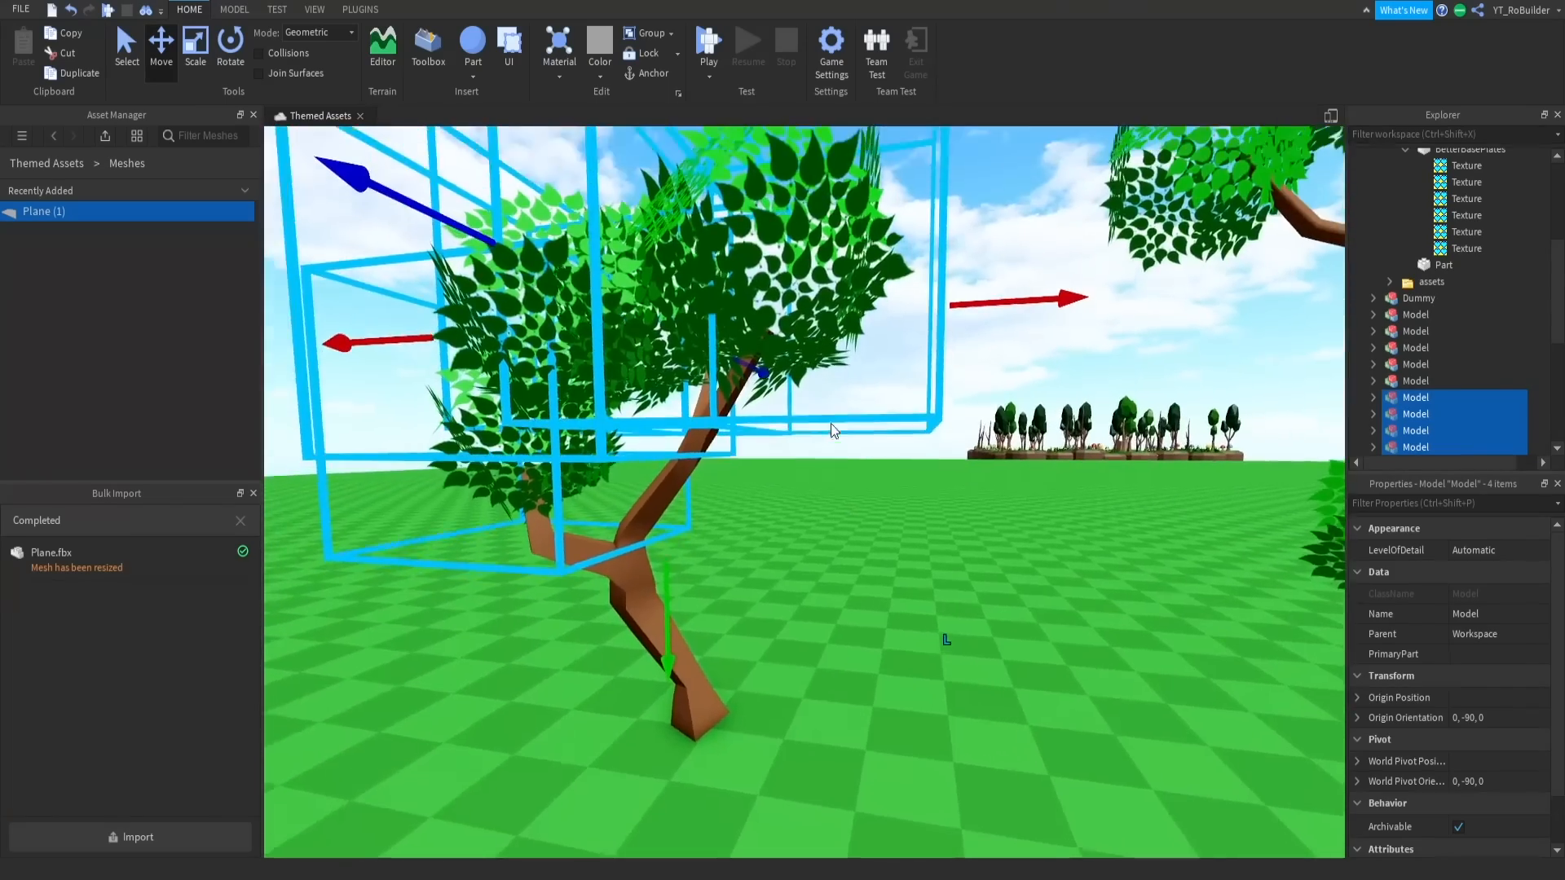
{"action": "scroll", "coordinate": [833, 430], "scroll_direction": "down", "scroll_amount": 6}
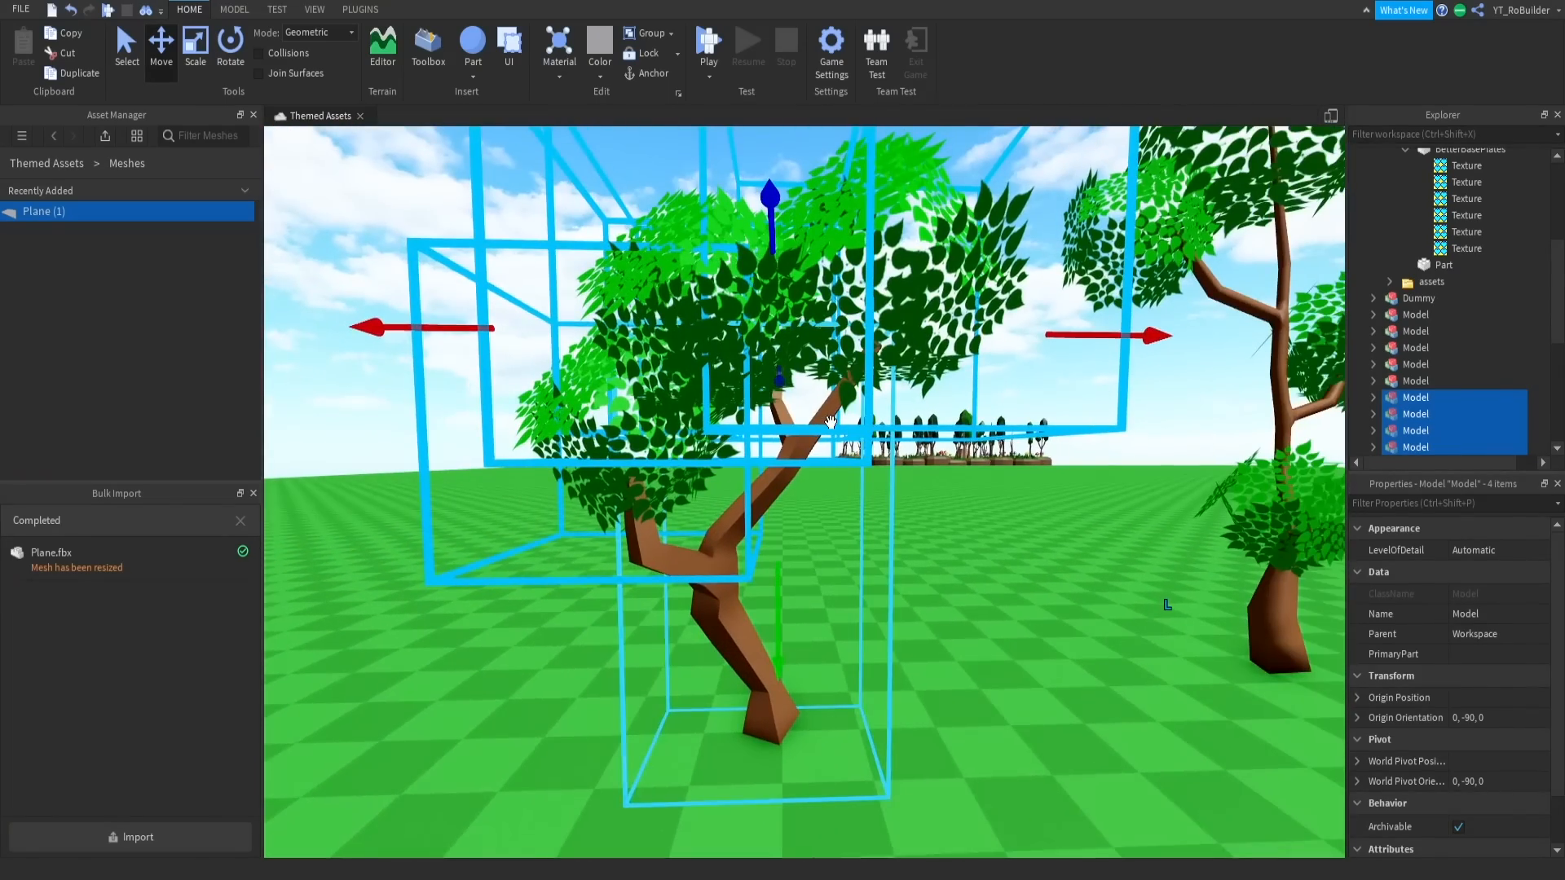
{"action": "left_click", "coordinate": [584, 293]}
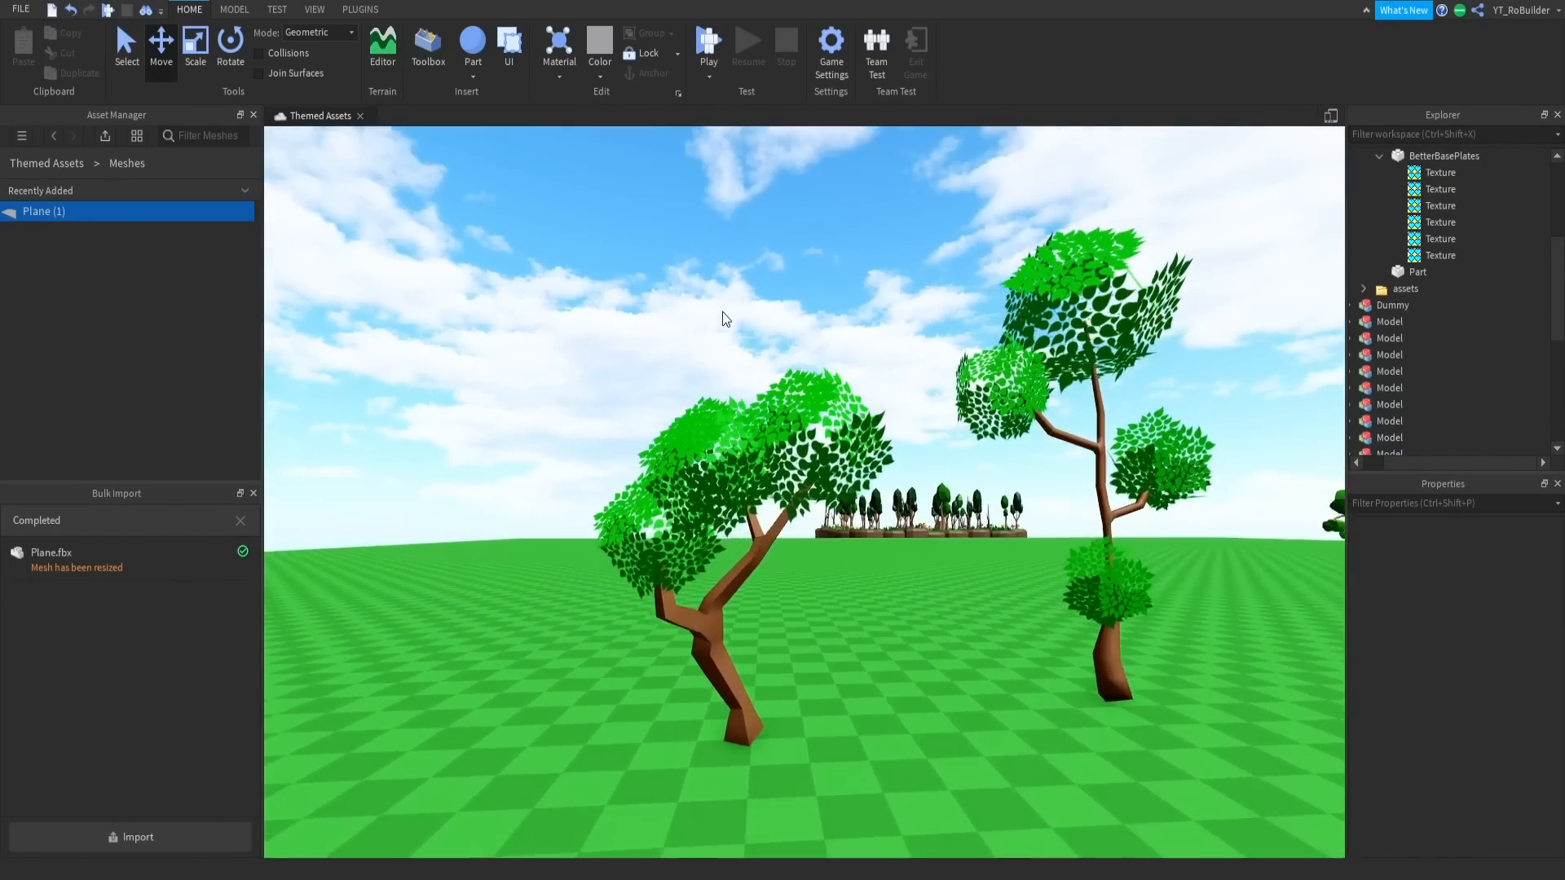
{"action": "right_click_drag", "start_coordinate": [722, 311], "coordinate": [722, 312]}
{"action": "key", "text": "s"}
{"action": "key", "text": "a"}
{"action": "key", "text": "w"}
{"action": "key", "text": "a"}
{"action": "key", "text": "s"}
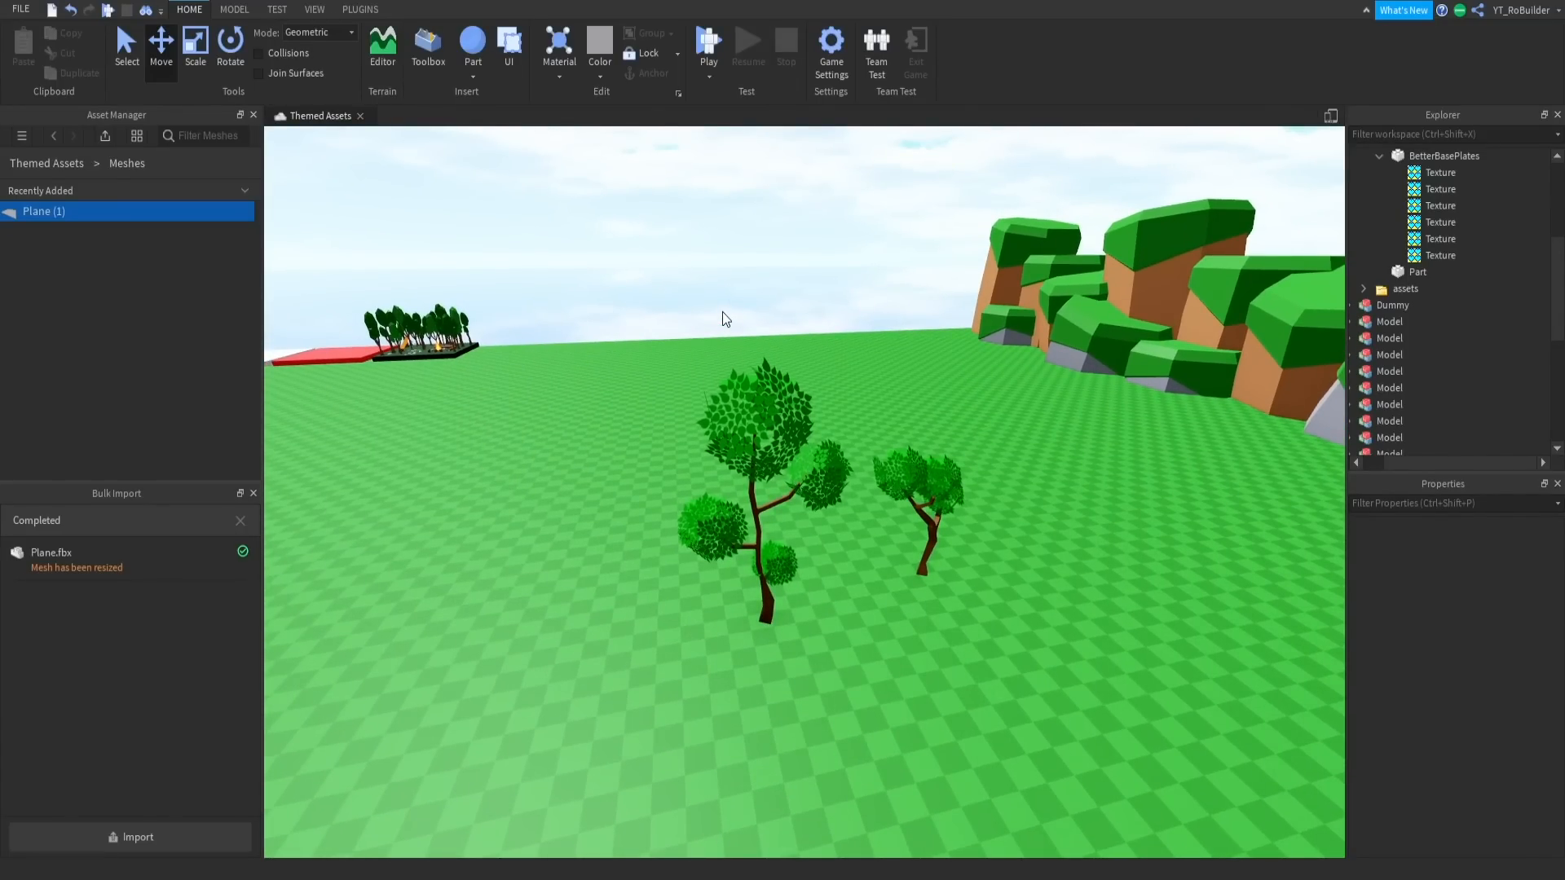
{"action": "scroll", "coordinate": [776, 530], "scroll_direction": "up", "scroll_amount": 5}
{"action": "right_click_drag", "start_coordinate": [776, 528], "coordinate": [776, 528]}
{"action": "scroll", "coordinate": [776, 528], "scroll_direction": "down", "scroll_amount": 10}
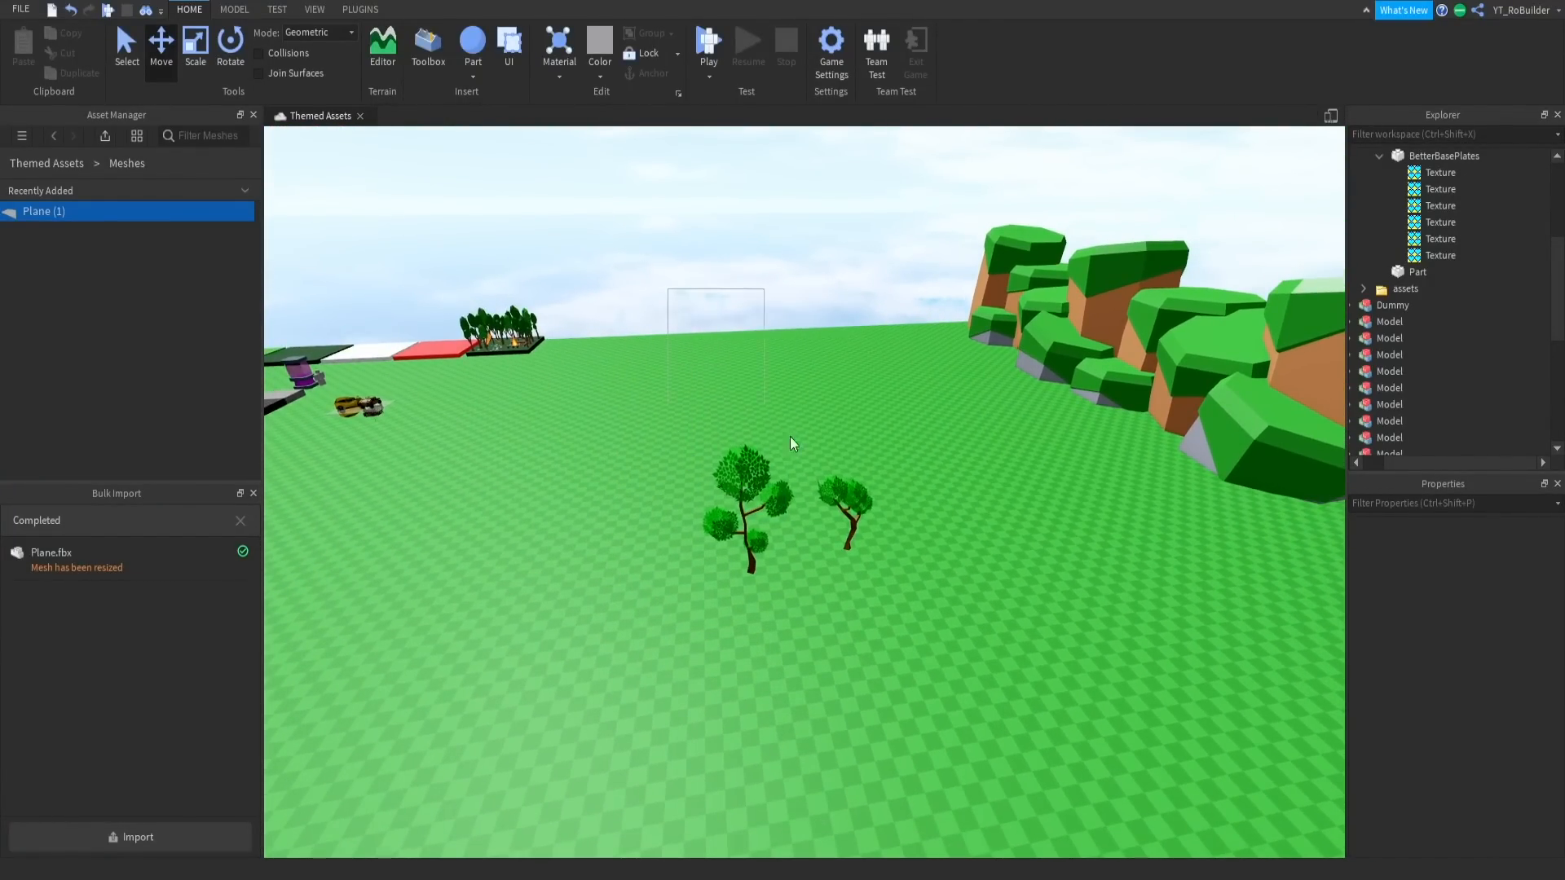
Select the tall tree's trunk and its four leaf balls and group them into one model.
{"action": "left_click_drag", "start_coordinate": [791, 437], "coordinate": [891, 588]}
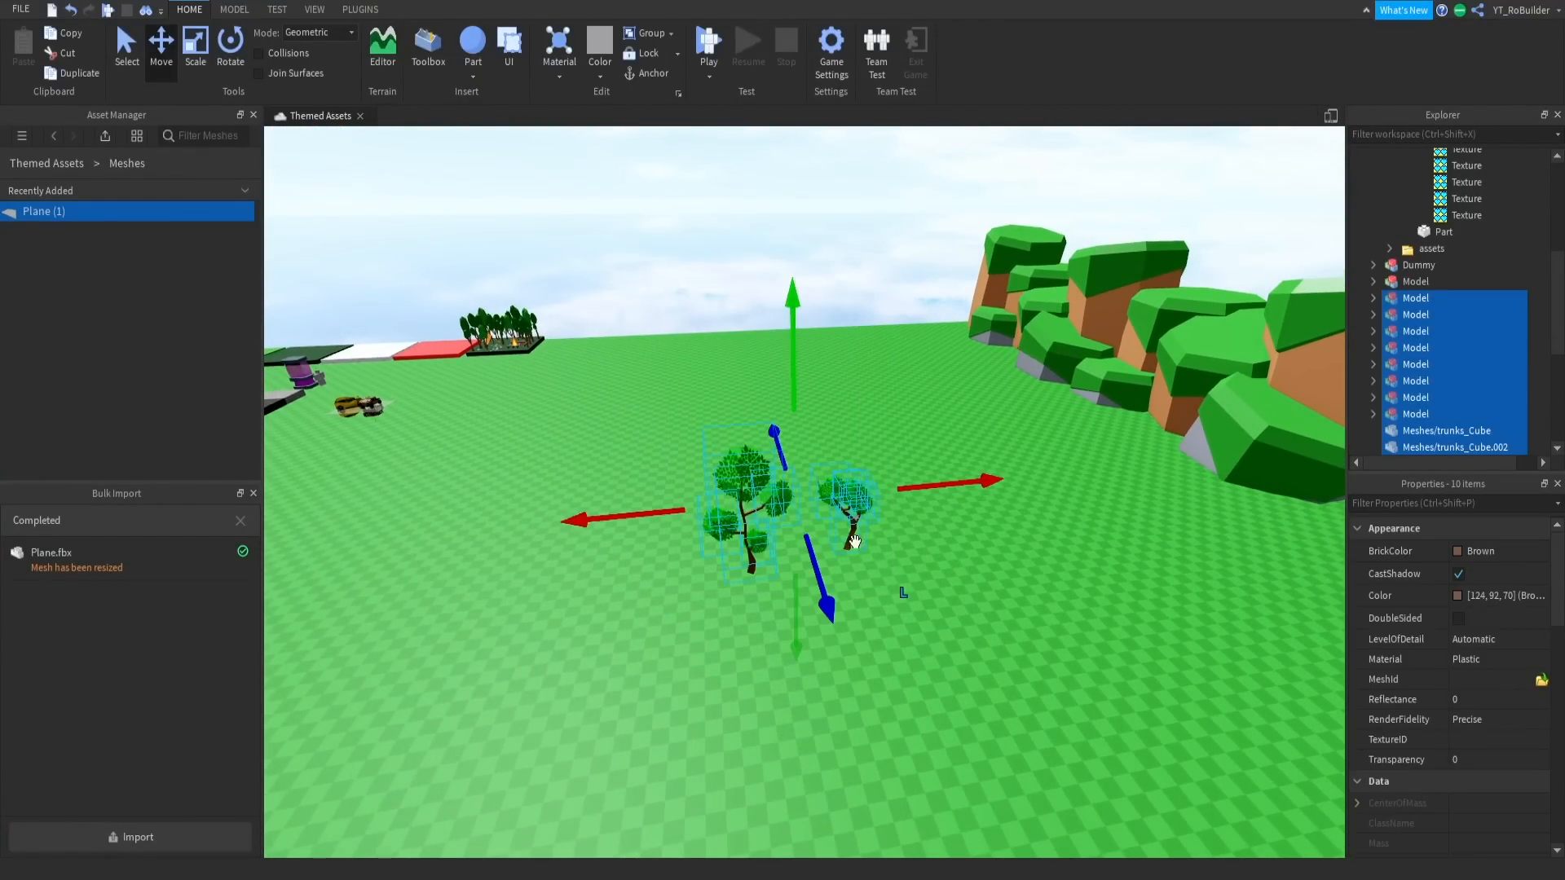
{"action": "left_click_drag", "start_coordinate": [618, 280], "coordinate": [800, 626]}
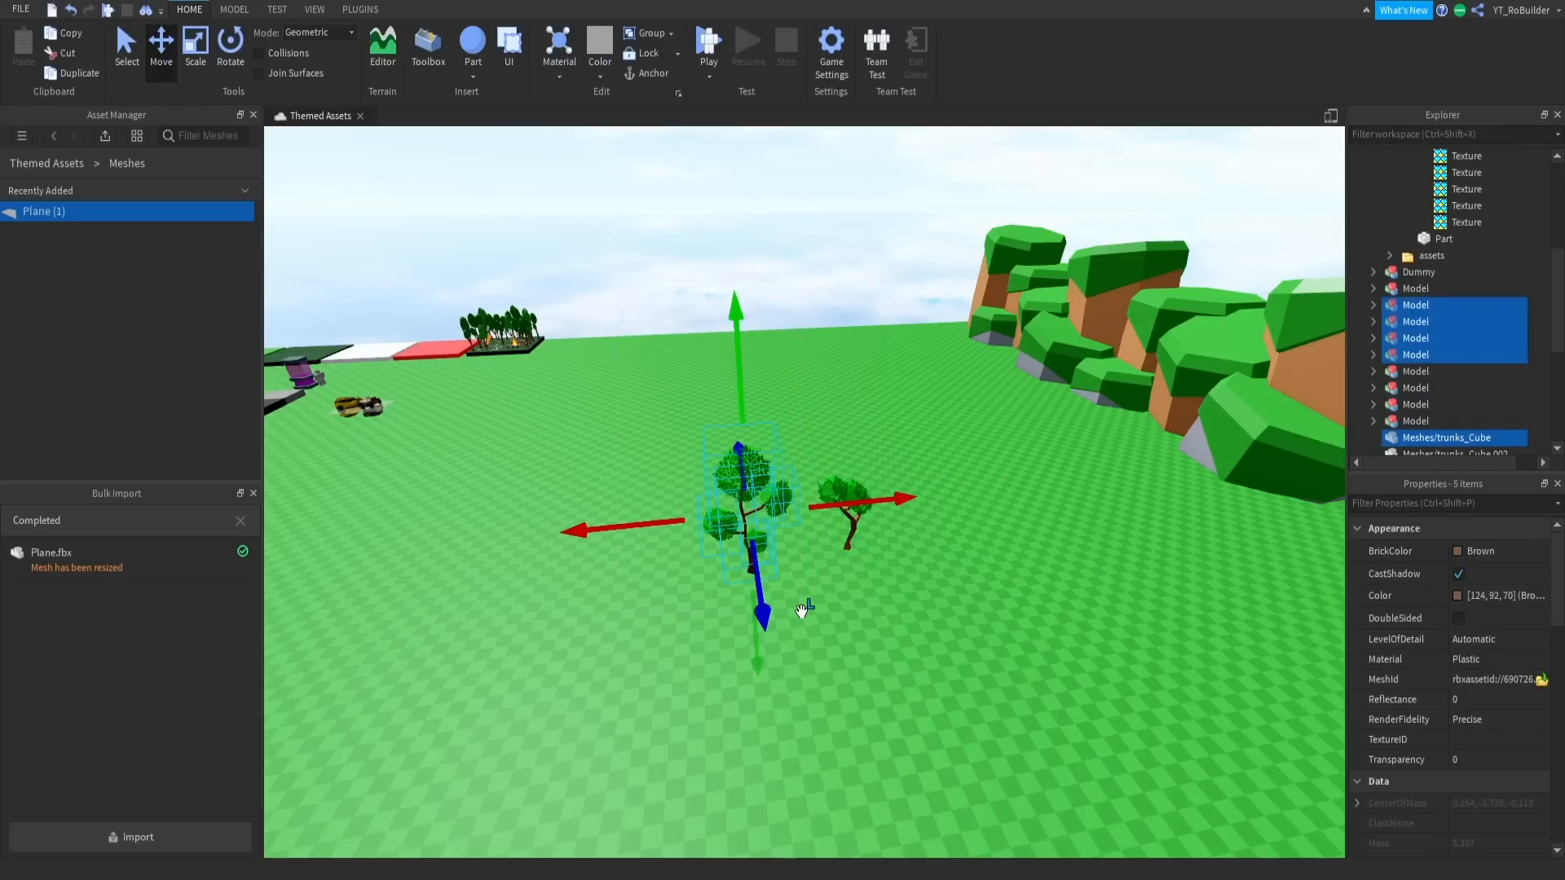
{"action": "key", "text": "ctrl+g"}
{"action": "left_click", "coordinate": [796, 293]}
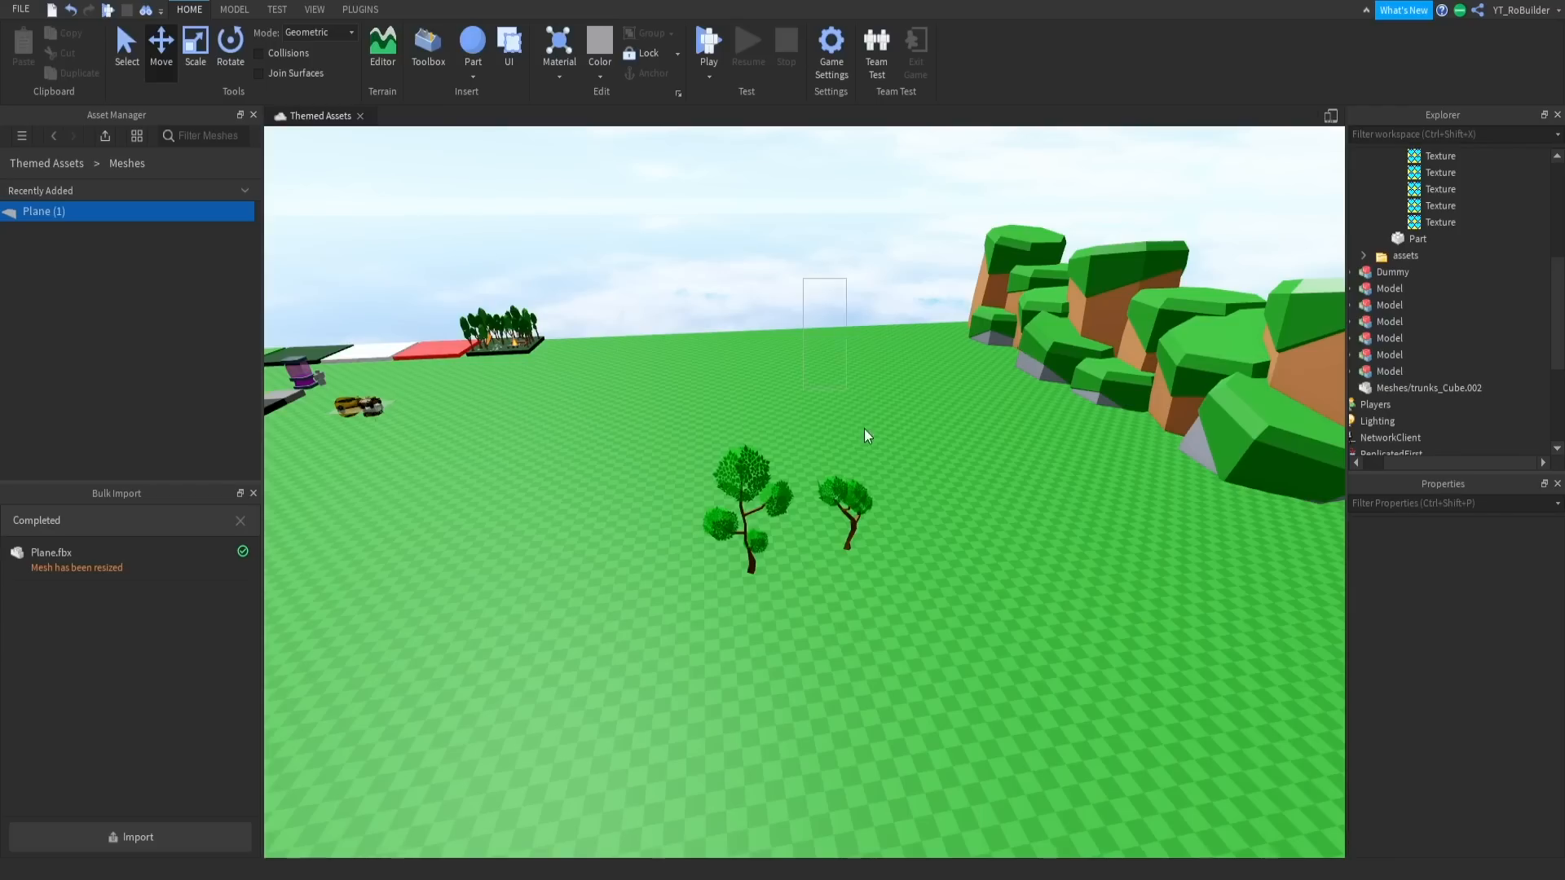